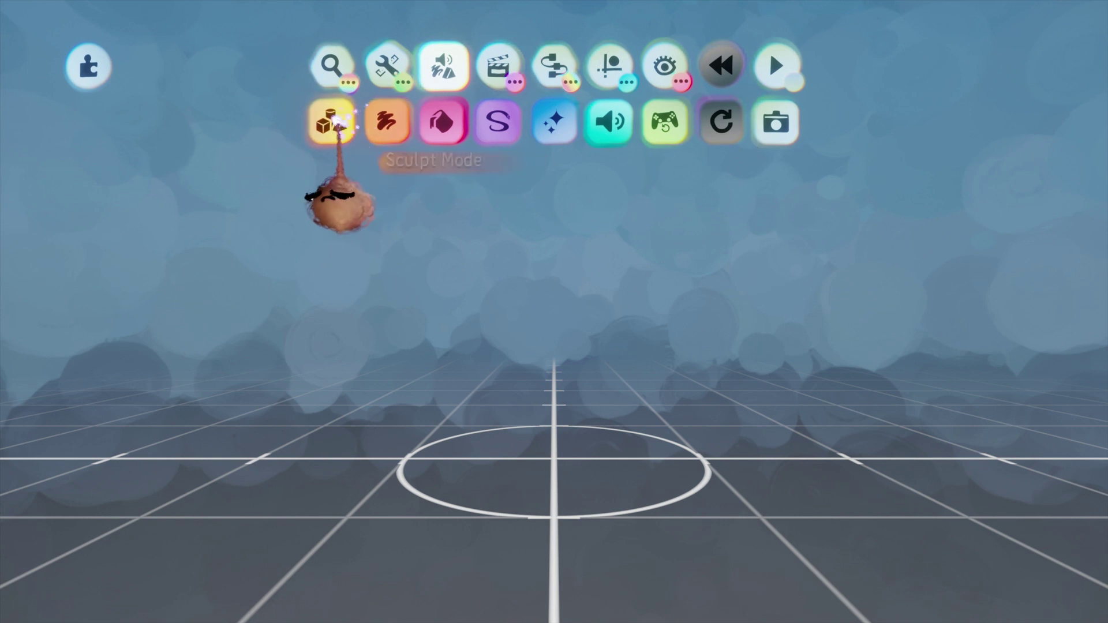
- Enter Sculpt Mode, enable Grid Snap, and stamp a cube in place at the centre of the scene
{"action": "left_click", "coordinate": [340, 118]}
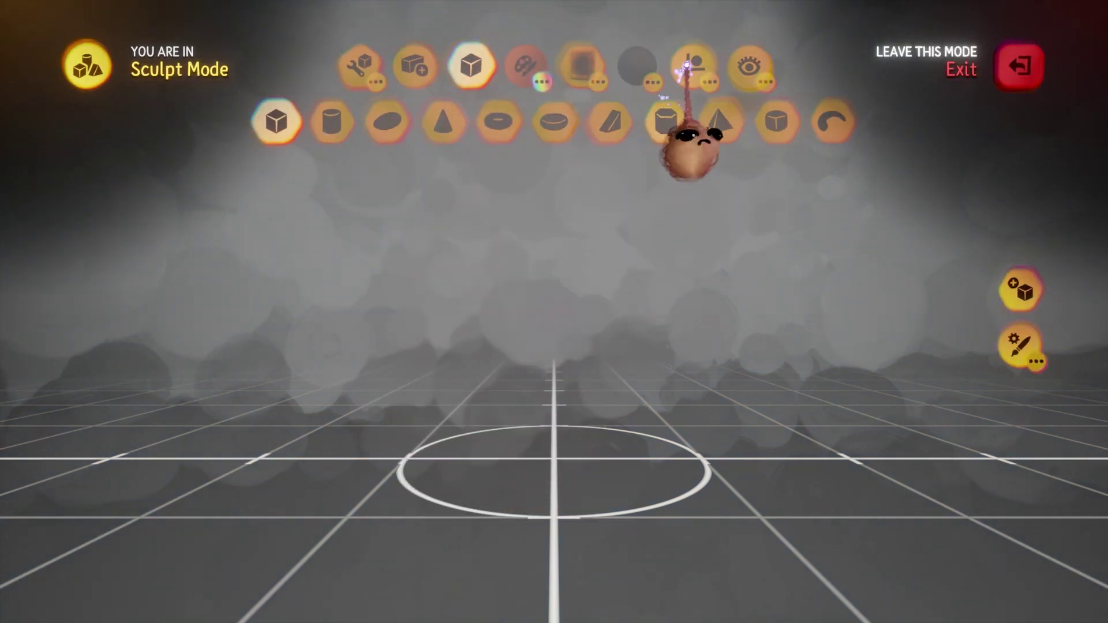
{"action": "left_click", "coordinate": [688, 65]}
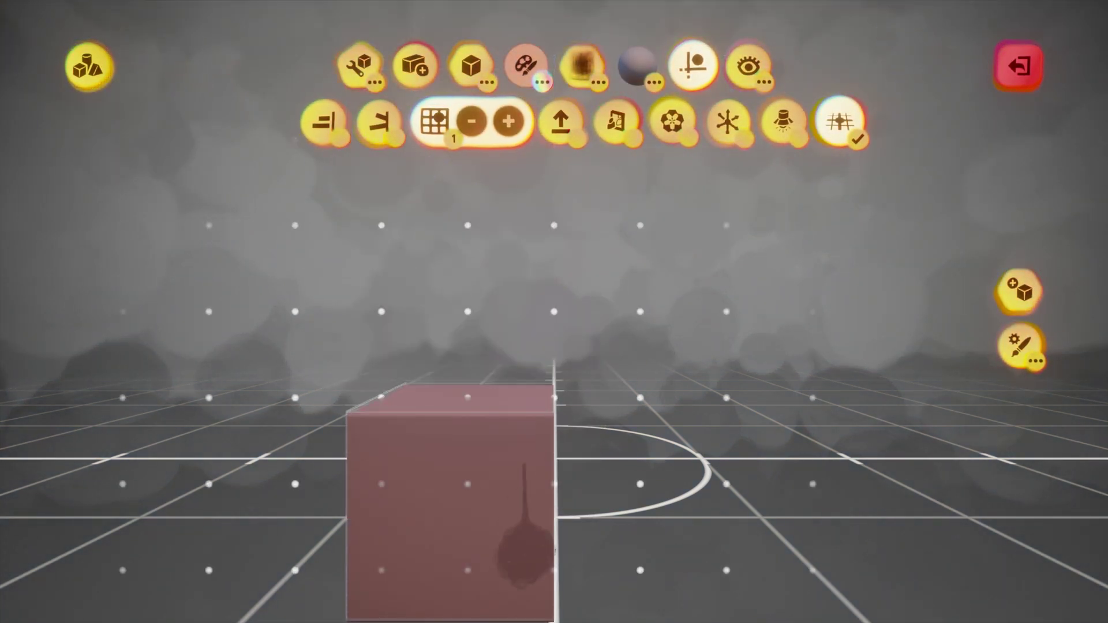
{"action": "scroll", "coordinate": [536, 459], "scroll_direction": "up", "scroll_amount": 5}
{"action": "middle_click_drag", "start_coordinate": [536, 484], "coordinate": [528, 428]}
{"action": "mouse_move", "coordinate": [530, 488]}
{"action": "middle_mouse_down"}
{"action": "mouse_move", "coordinate": [533, 478]}
{"action": "mouse_move", "coordinate": [546, 541]}
{"action": "mouse_move", "coordinate": [536, 545]}
{"action": "mouse_move", "coordinate": [541, 537]}
{"action": "middle_mouse_up"}
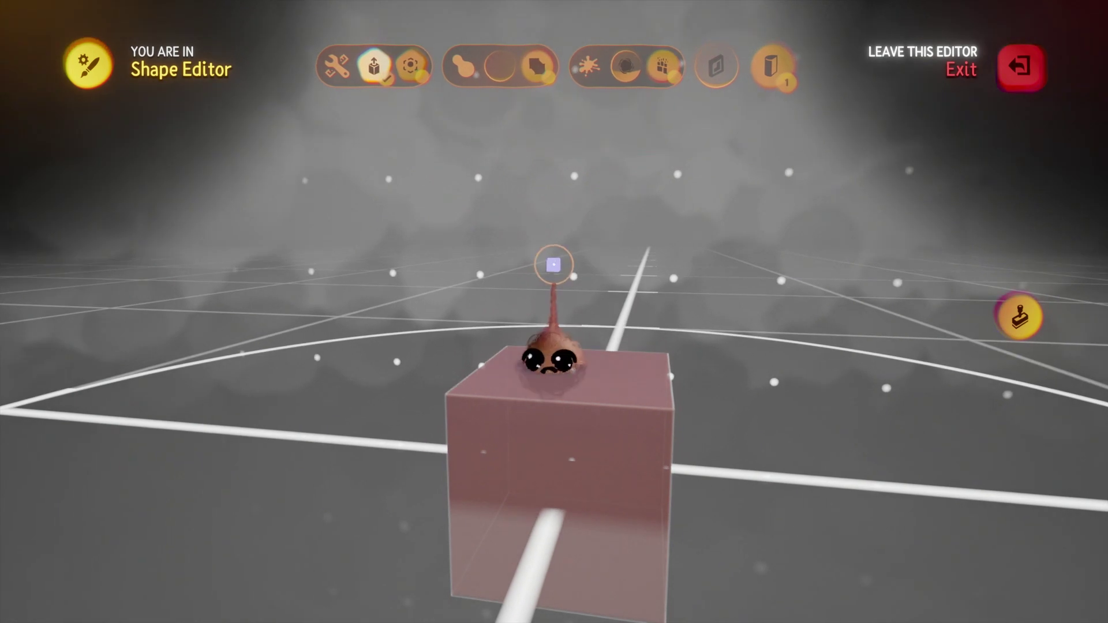
{"action": "middle_click_drag", "start_coordinate": [553, 264], "coordinate": [549, 223]}
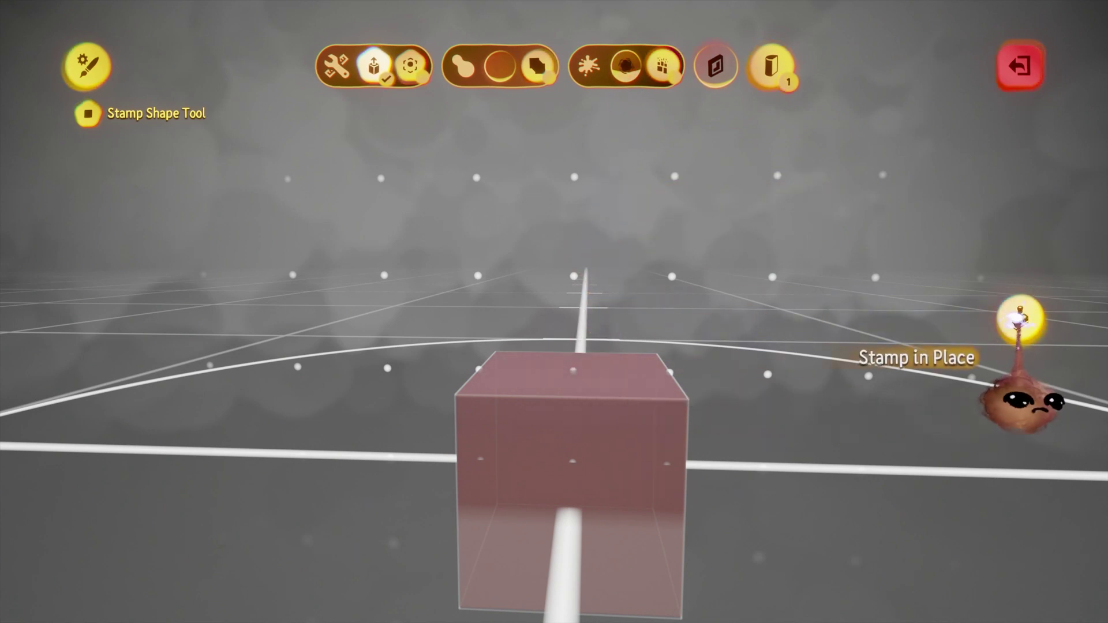
{"action": "left_click", "coordinate": [1018, 317]}
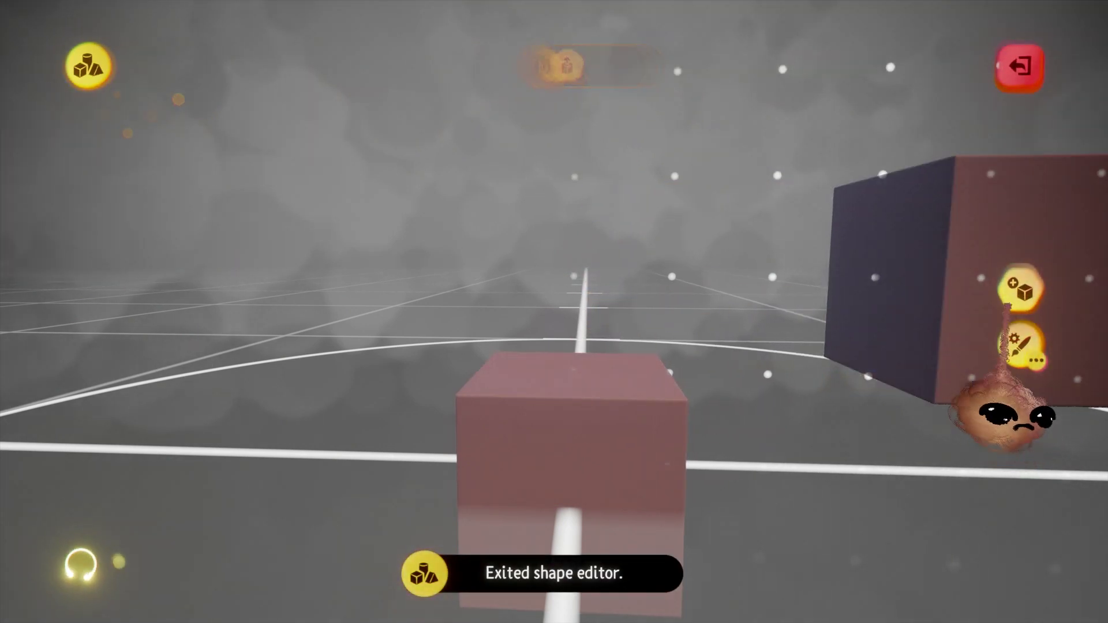
- Exit Sculpt Mode and clone the cube into an evenly spaced row of ten cubes
{"action": "key", "text": "Escape"}
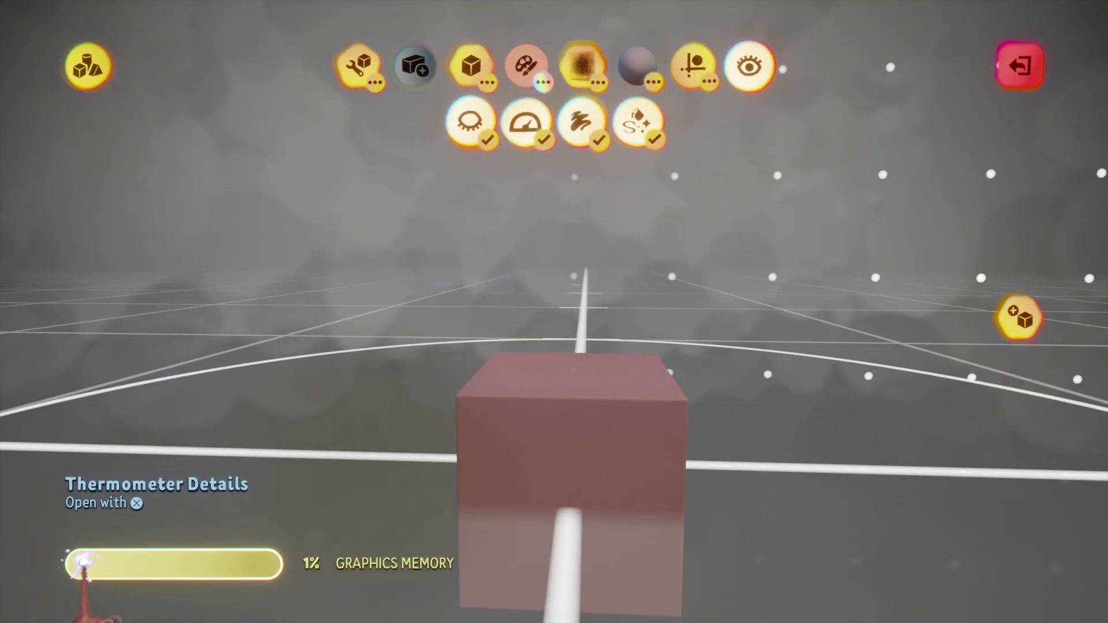
{"action": "key", "text": "Escape"}
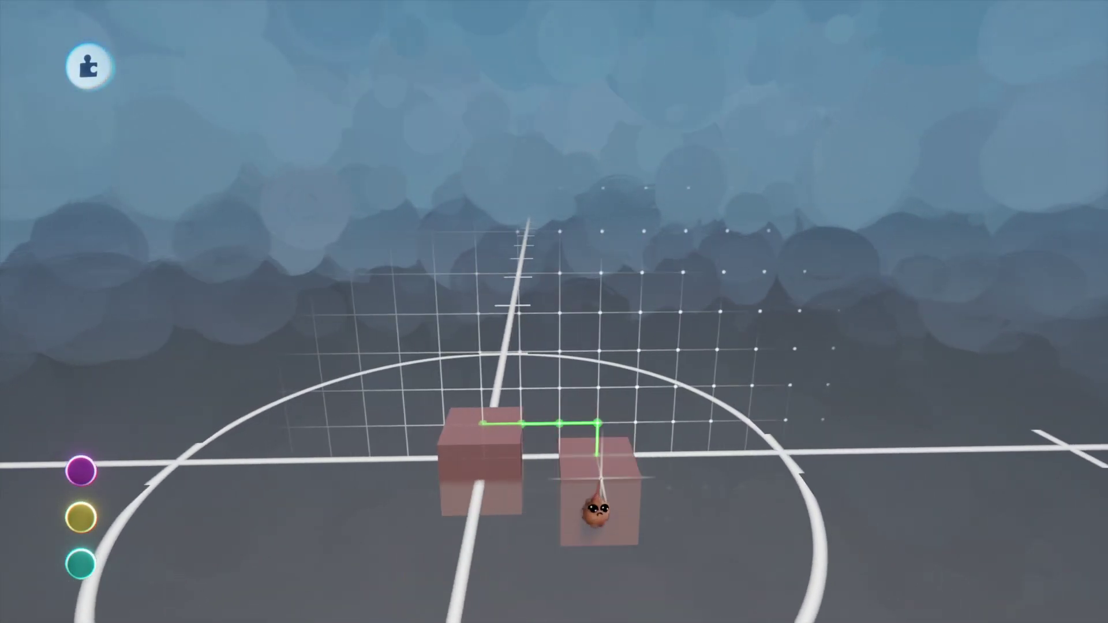
{"action": "left_click", "coordinate": [581, 490]}
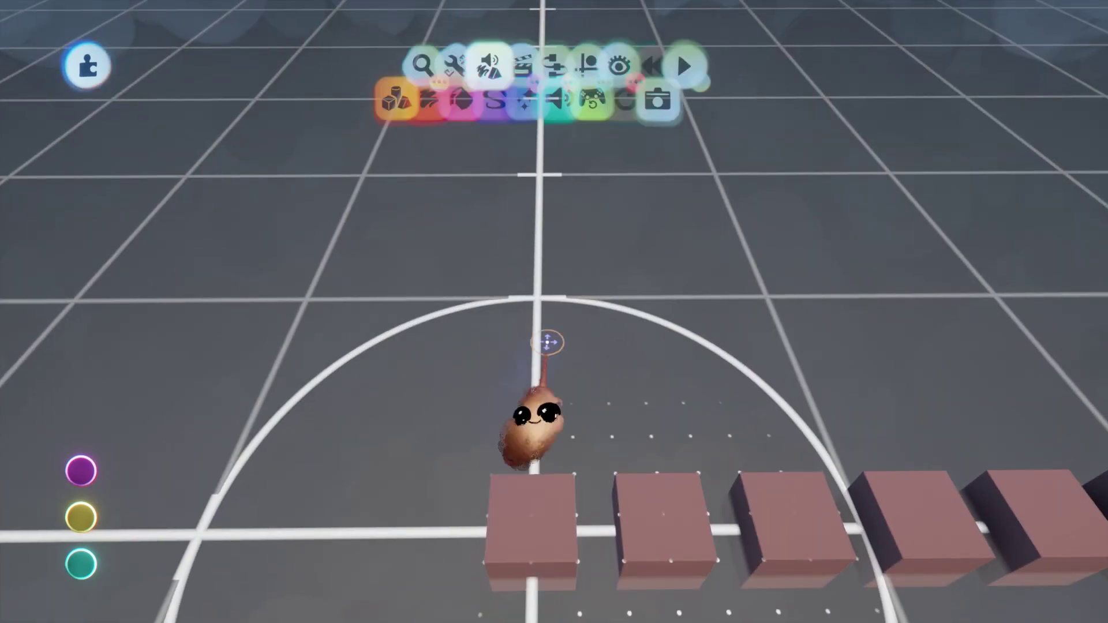
- Turn off Grid Snap and open the cube in Sculpt Mode with dark blue as the colour
{"action": "left_click", "coordinate": [610, 66]}
{"action": "left_click", "coordinate": [470, 122]}
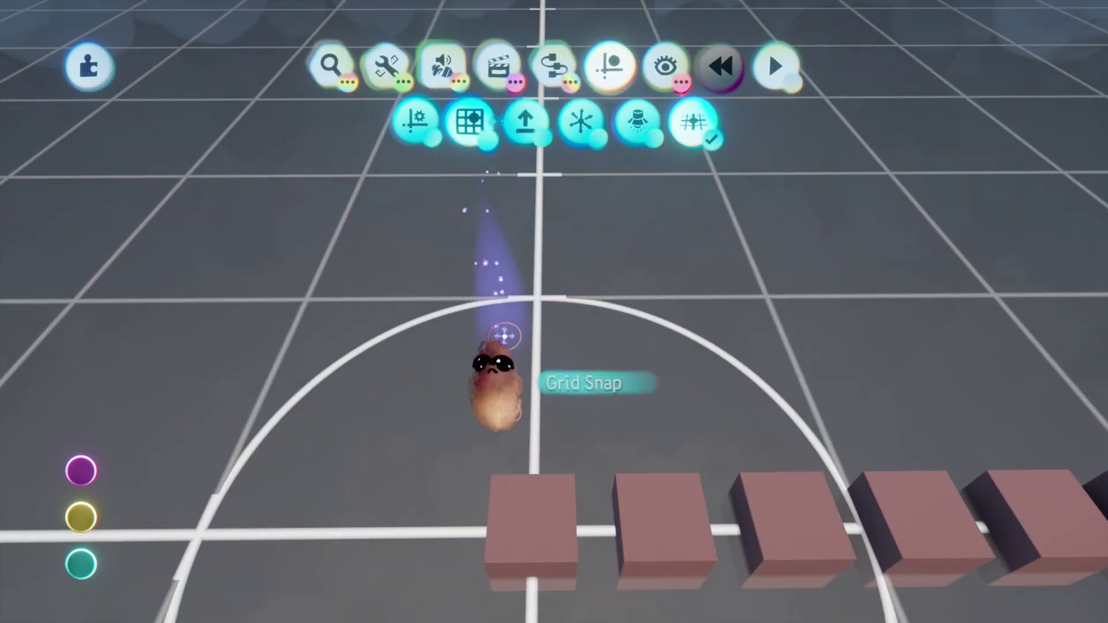
{"action": "left_click", "coordinate": [442, 65]}
{"action": "left_click", "coordinate": [331, 122]}
{"action": "left_click", "coordinate": [526, 67]}
{"action": "left_click", "coordinate": [1015, 121]}
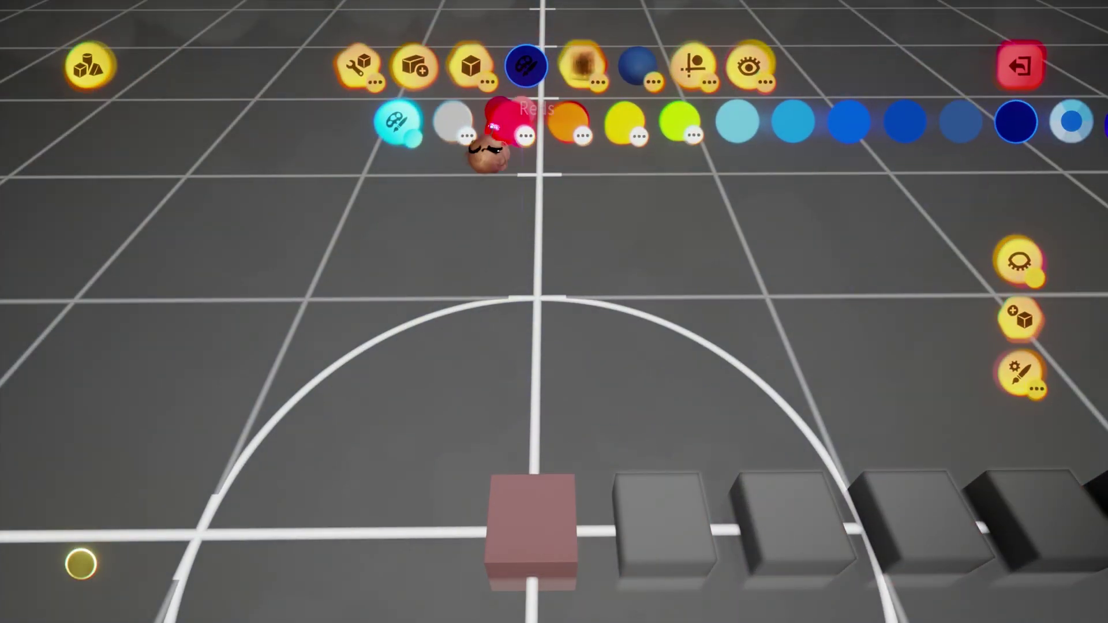
{"action": "left_click", "coordinate": [494, 123]}
- Spray a dark blue patch on a different part of each cube along the row, and exit Sculpt Mode
{"action": "left_click", "coordinate": [600, 502]}
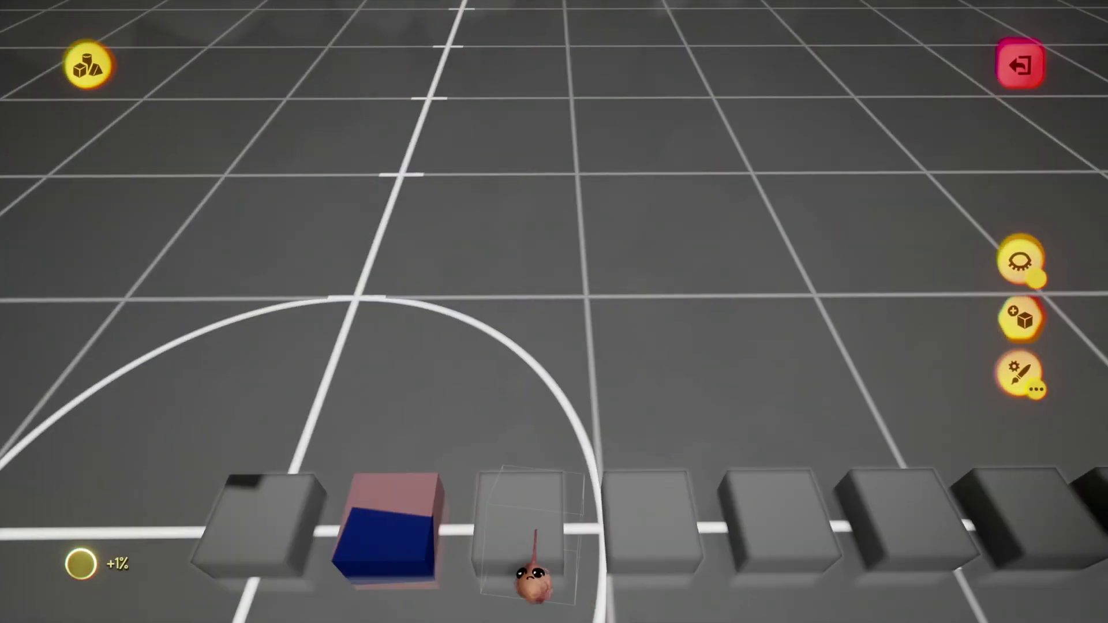
{"action": "left_click", "coordinate": [531, 571]}
{"action": "left_click", "coordinate": [560, 548]}
{"action": "left_click", "coordinate": [508, 597]}
{"action": "left_click", "coordinate": [524, 543]}
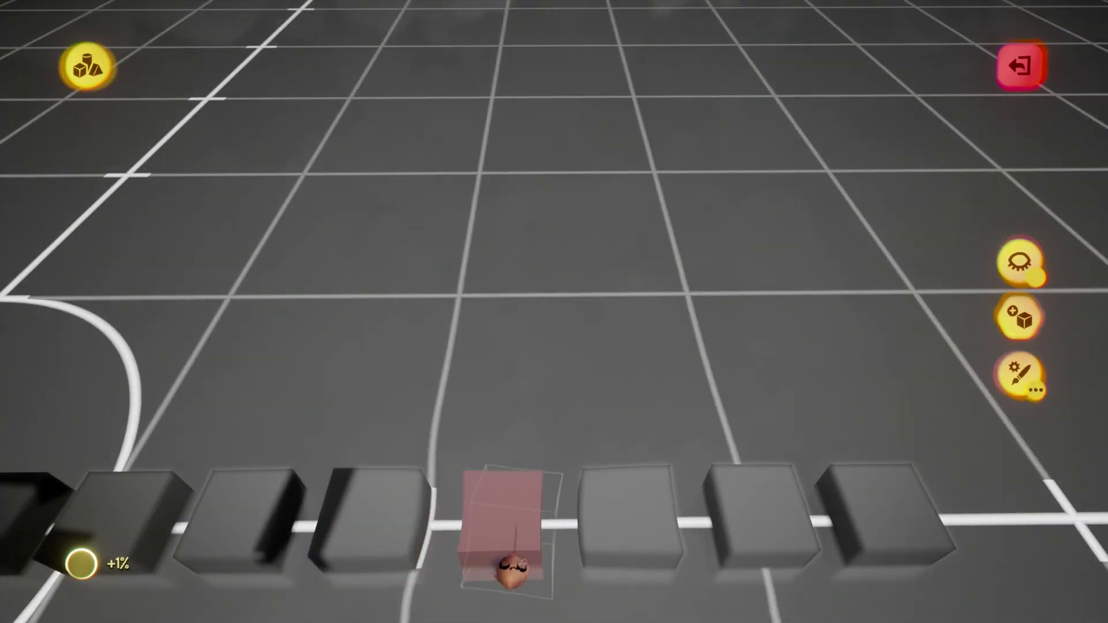
{"action": "left_click", "coordinate": [501, 566]}
{"action": "left_click", "coordinate": [623, 528]}
{"action": "left_click", "coordinate": [548, 491]}
{"action": "left_click", "coordinate": [672, 523]}
{"action": "left_click", "coordinate": [525, 510]}
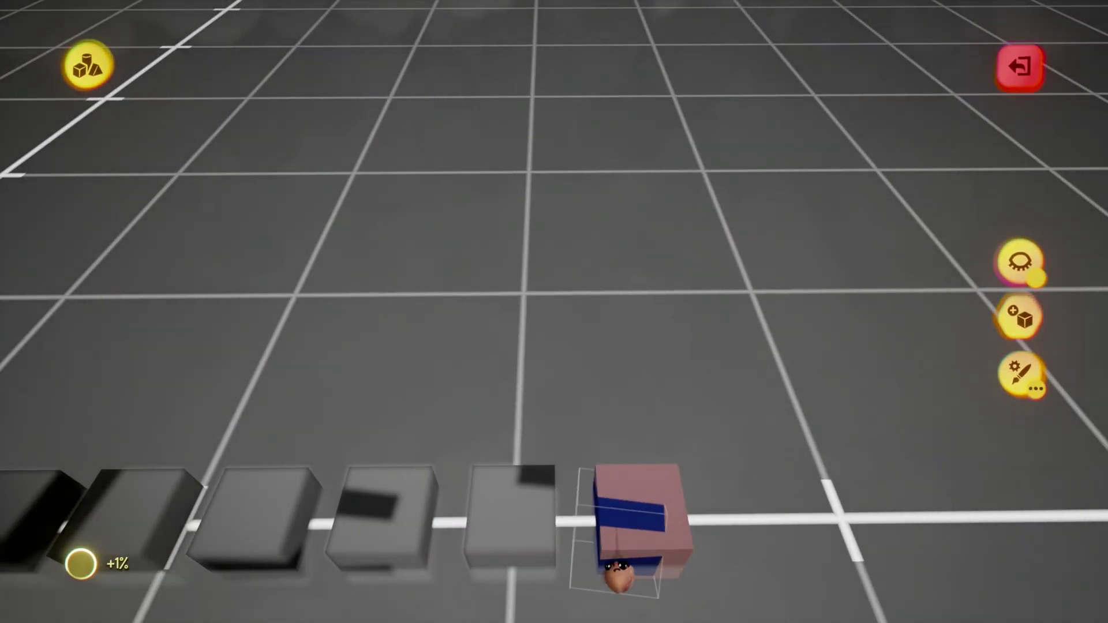
{"action": "key", "text": "Escape"}
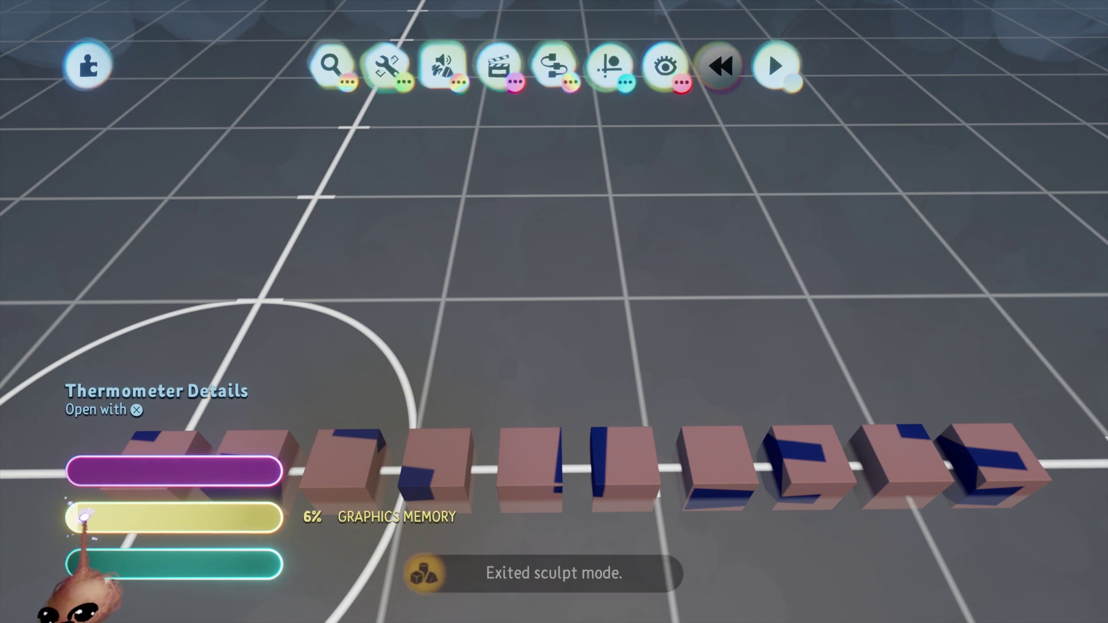
- Select all ten painted cubes and delete them from the scene
{"action": "key", "text": "Left"}
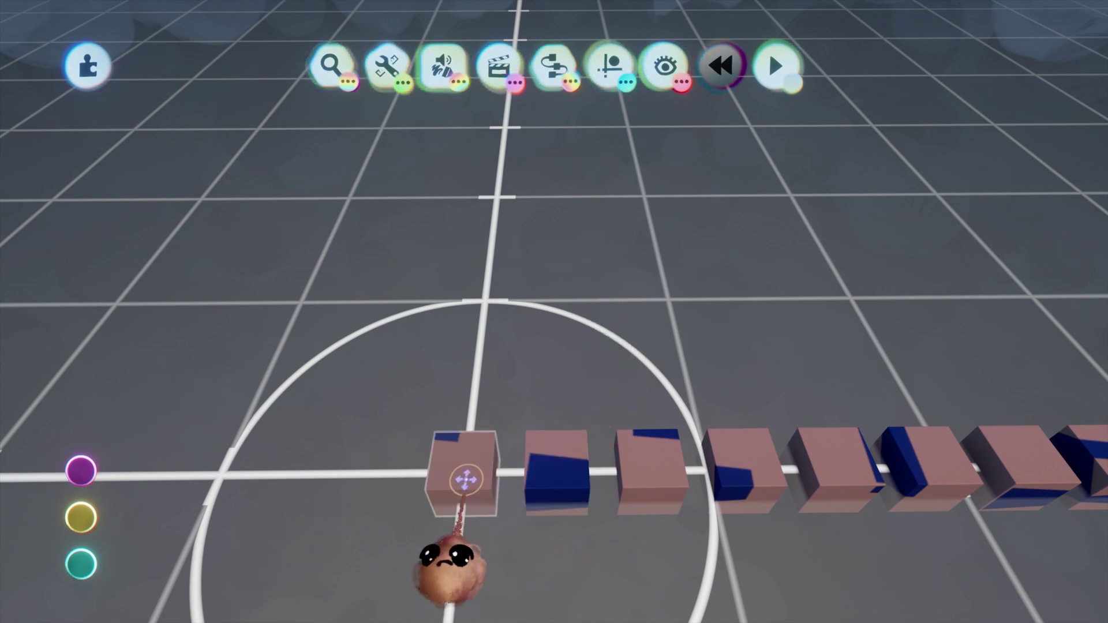
{"action": "key", "text": "Right"}
{"action": "mouse_move", "coordinate": [470, 455]}
{"action": "left_mouse_down"}
{"action": "mouse_move", "coordinate": [512, 460]}
{"action": "mouse_move", "coordinate": [441, 475]}
{"action": "left_mouse_up"}
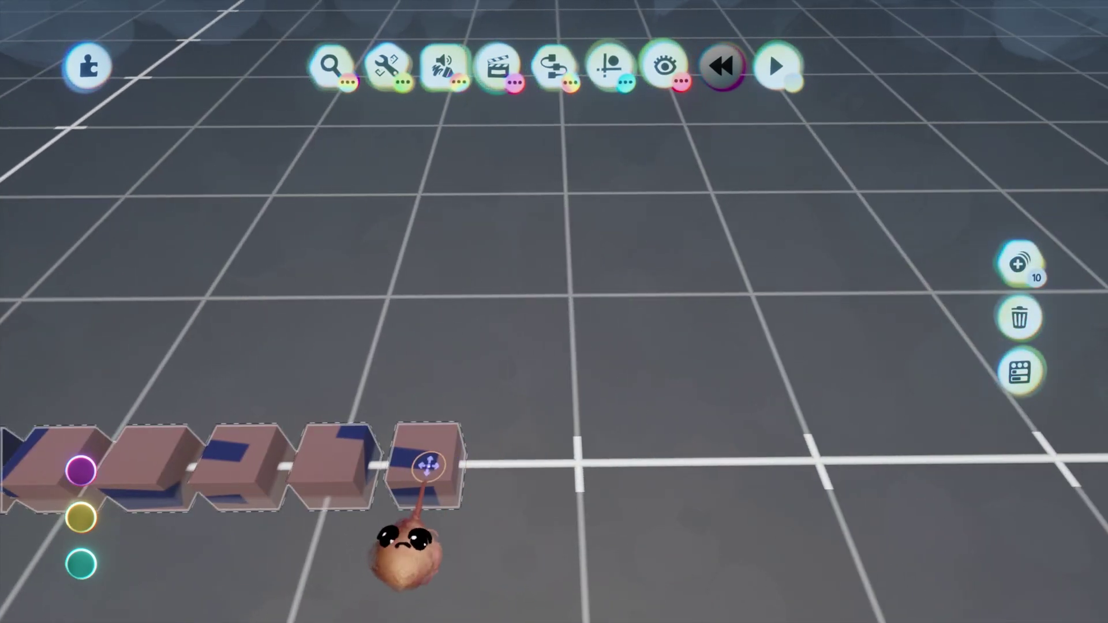
{"action": "key", "text": "Delete"}
{"action": "key", "text": "Left"}
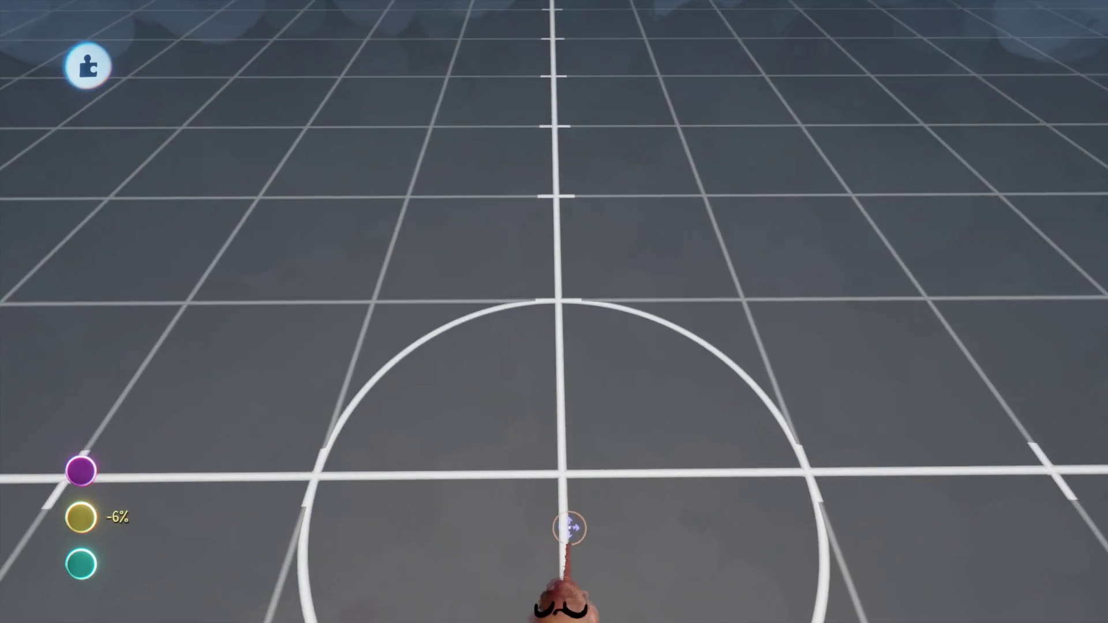
- Start a new sculpture with Grid Snap enabled and stamp a cube in place on the scene's centre line
{"action": "key", "text": "Down"}
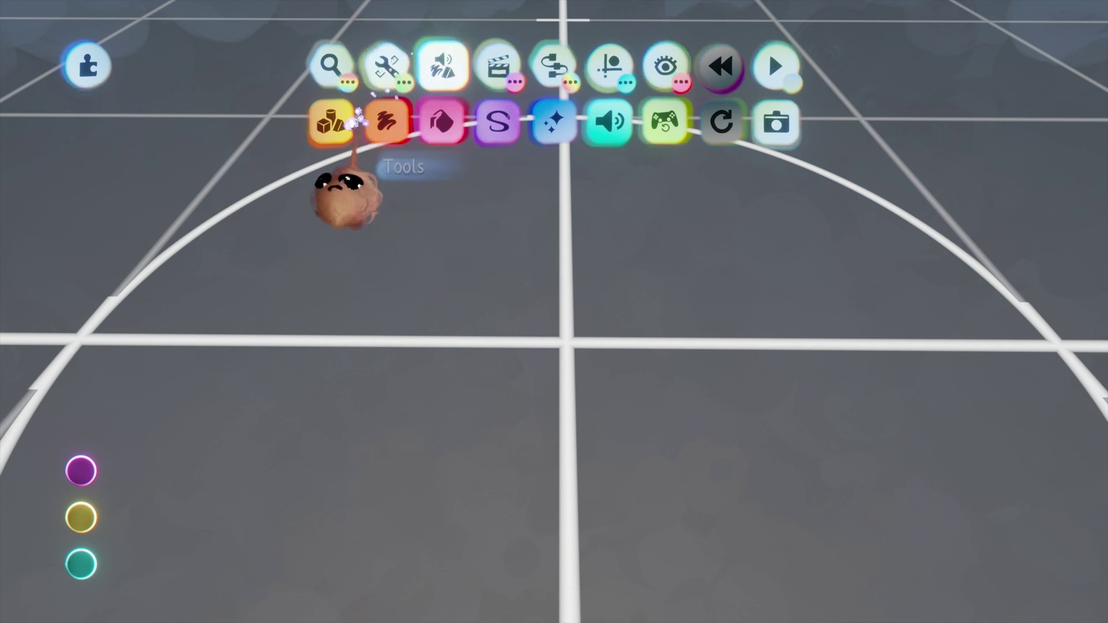
{"action": "left_click", "coordinate": [330, 123]}
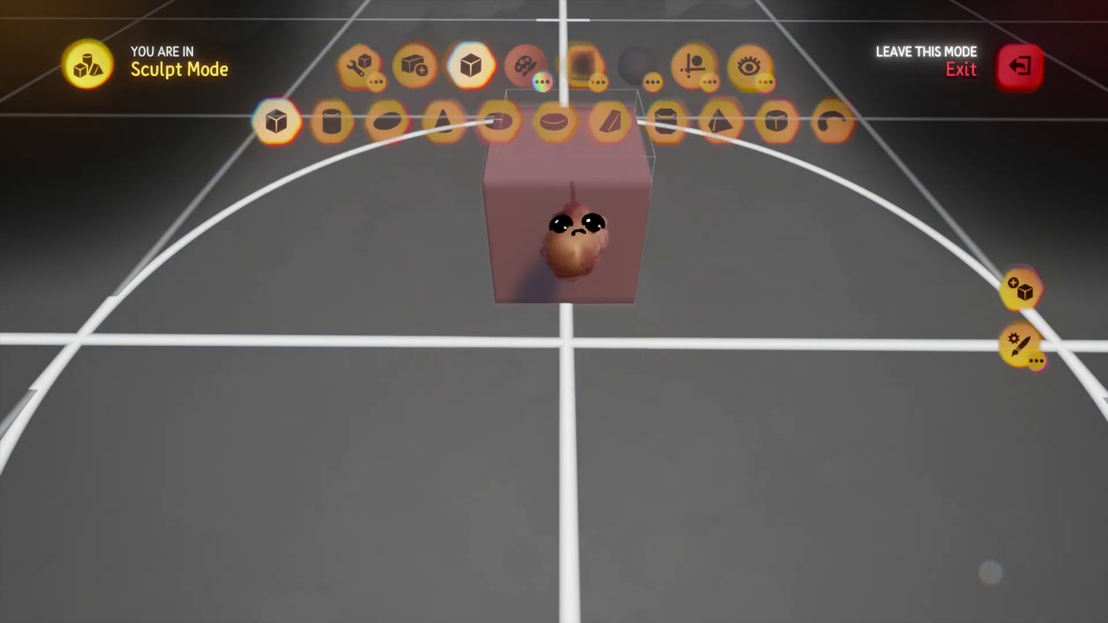
{"action": "left_click", "coordinate": [695, 69]}
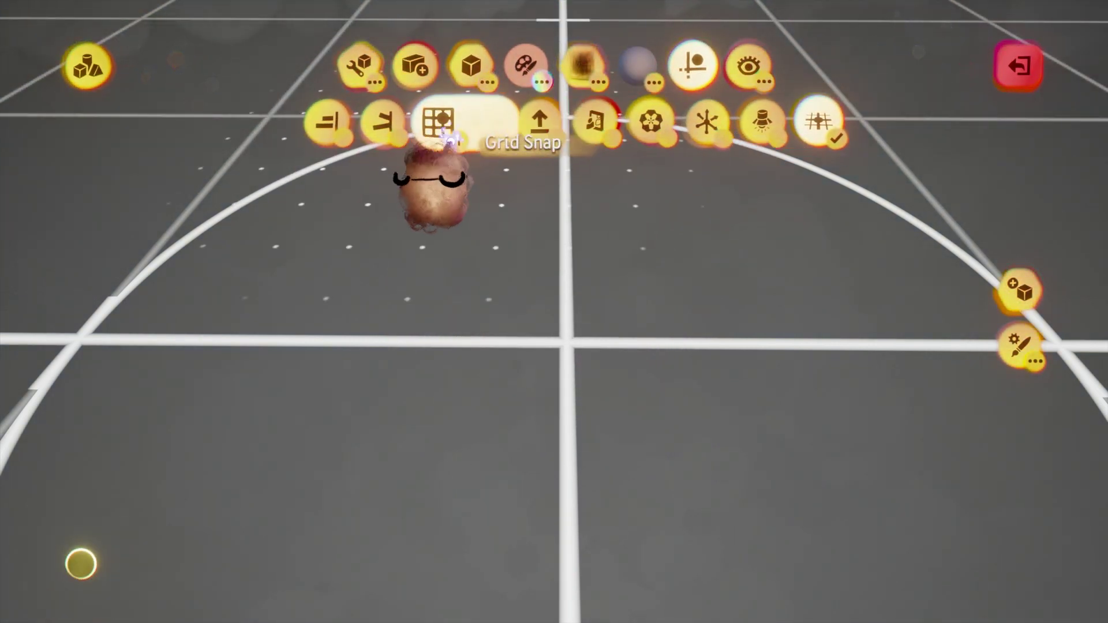
{"action": "left_click", "coordinate": [439, 121]}
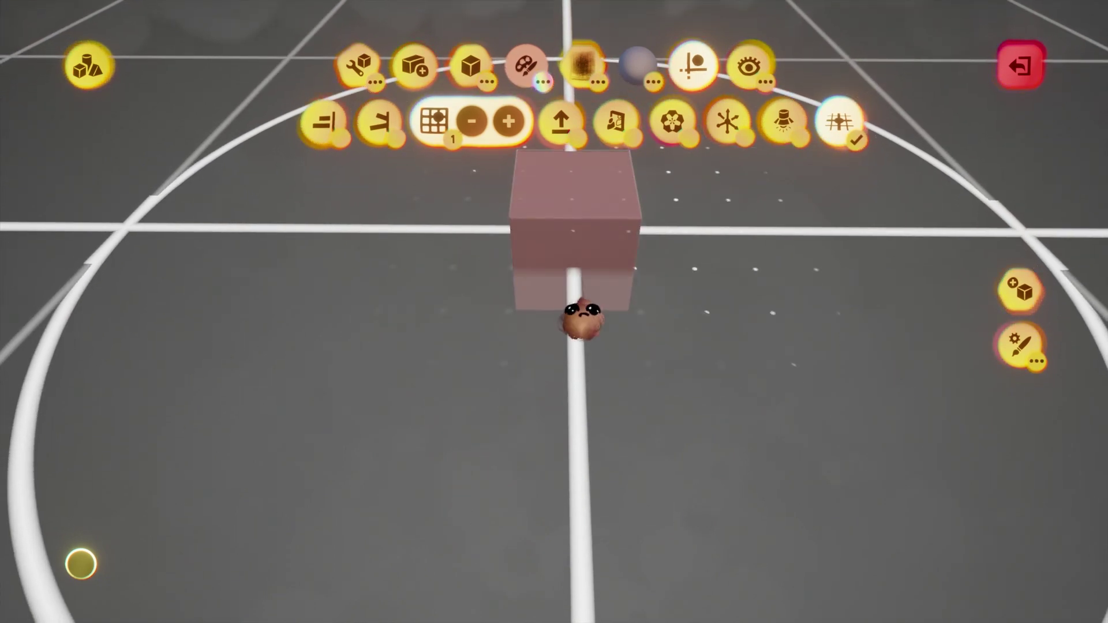
{"action": "middle_click_drag", "start_coordinate": [577, 304], "coordinate": [574, 314]}
{"action": "key", "text": "Tab"}
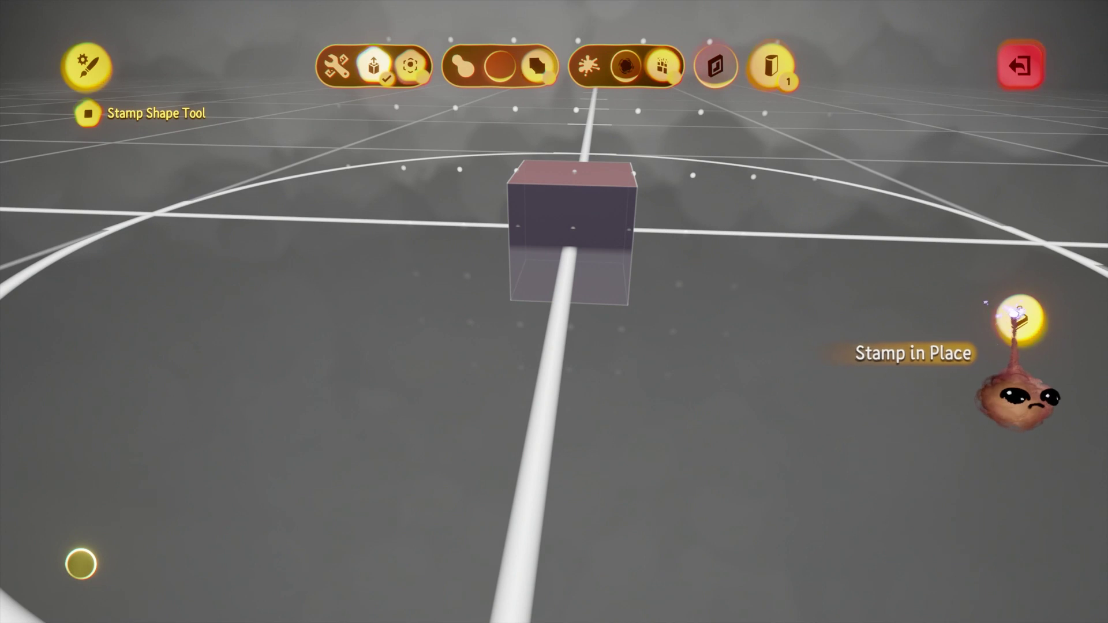
{"action": "left_click", "coordinate": [1014, 317]}
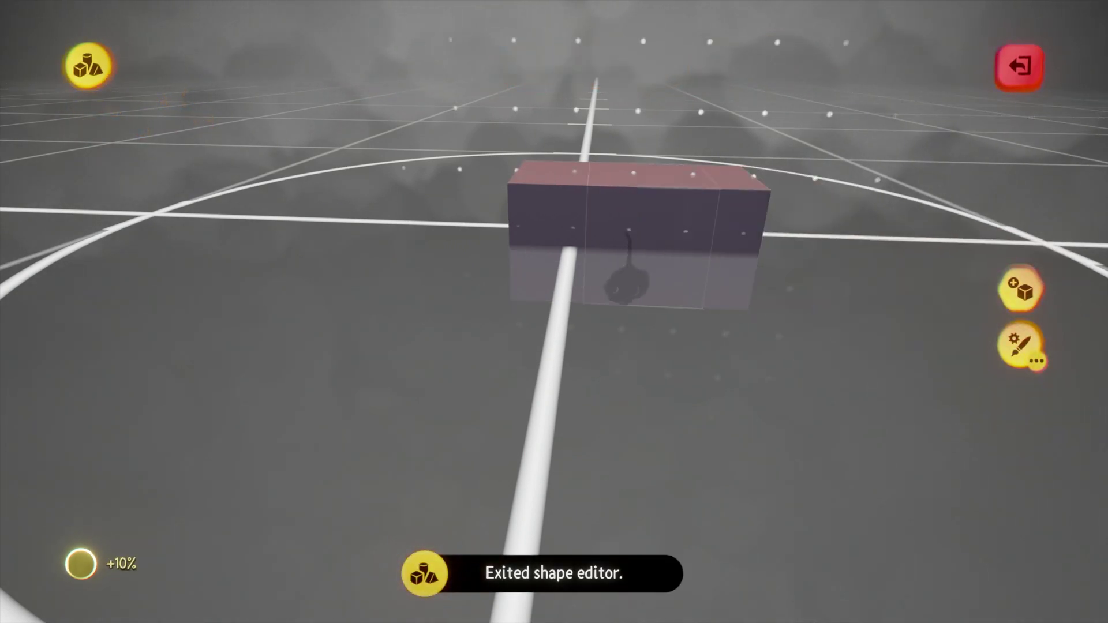
- Exit Sculpt Mode and clone the new cube sideways into an evenly spaced row
{"action": "key", "text": "Escape"}
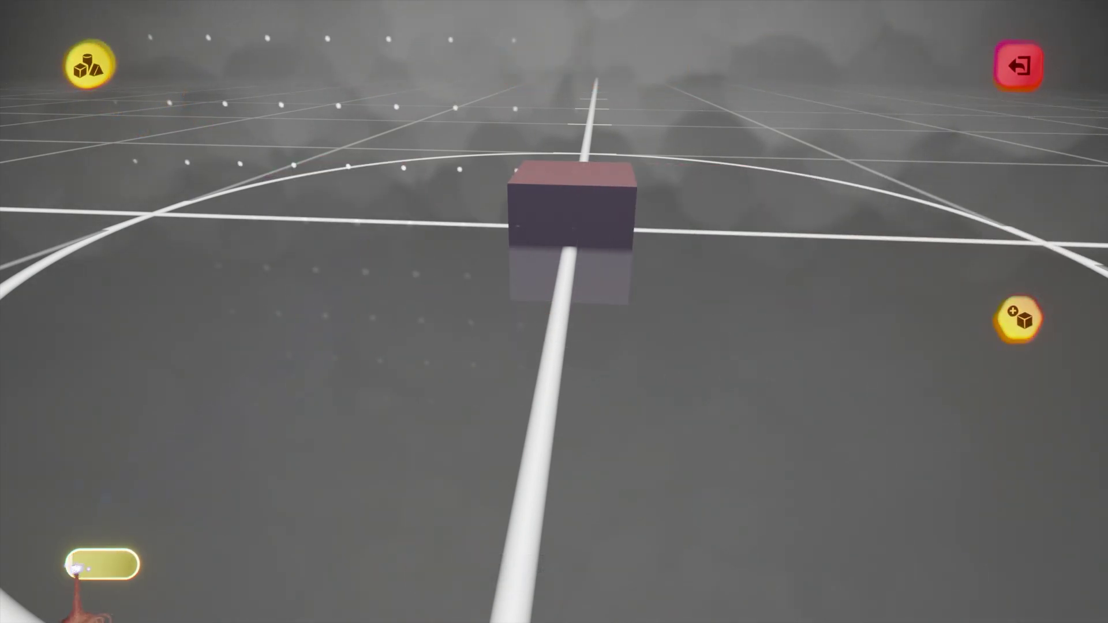
{"action": "mouse_move", "coordinate": [80, 569]}
{"action": "mouse_move", "coordinate": [222, 300]}
{"action": "middle_mouse_down"}
{"action": "mouse_move", "coordinate": [297, 413]}
{"action": "mouse_move", "coordinate": [406, 485]}
{"action": "mouse_move", "coordinate": [453, 380]}
{"action": "mouse_move", "coordinate": [559, 252]}
{"action": "middle_mouse_up"}
{"action": "key", "text": "Escape"}
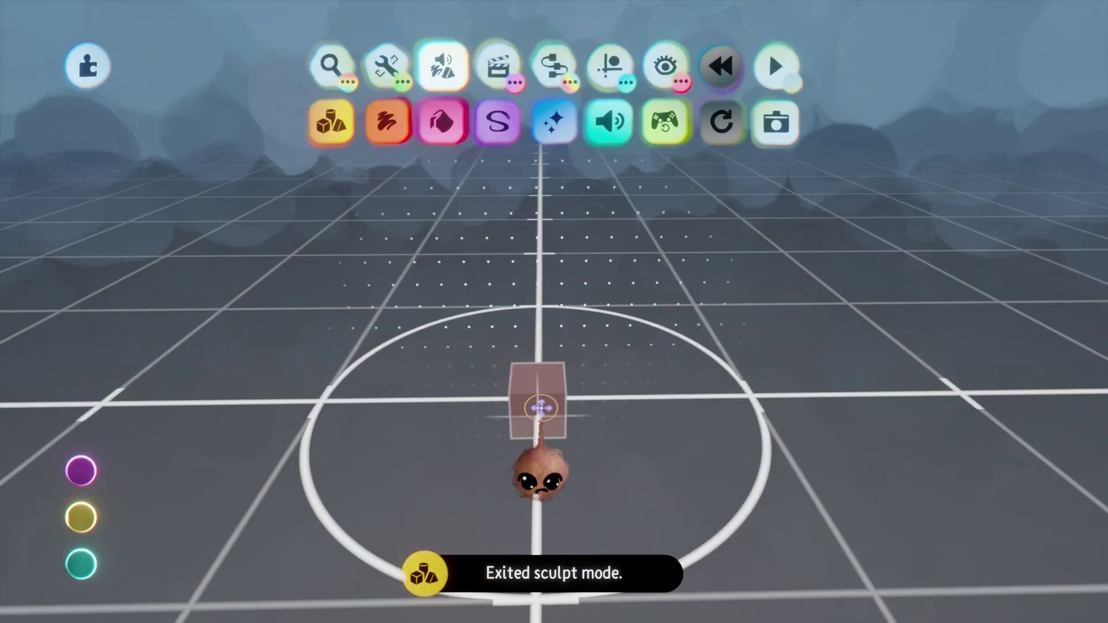
{"action": "left_click_drag", "start_coordinate": [540, 408], "coordinate": [622, 414], "text": "alt"}
{"action": "double_click", "coordinate": [554, 424]}
- Open the first cube of the new row for sculpting and set up Spray Paint in dark blue
{"action": "left_click", "coordinate": [531, 67]}
{"action": "left_click", "coordinate": [360, 67]}
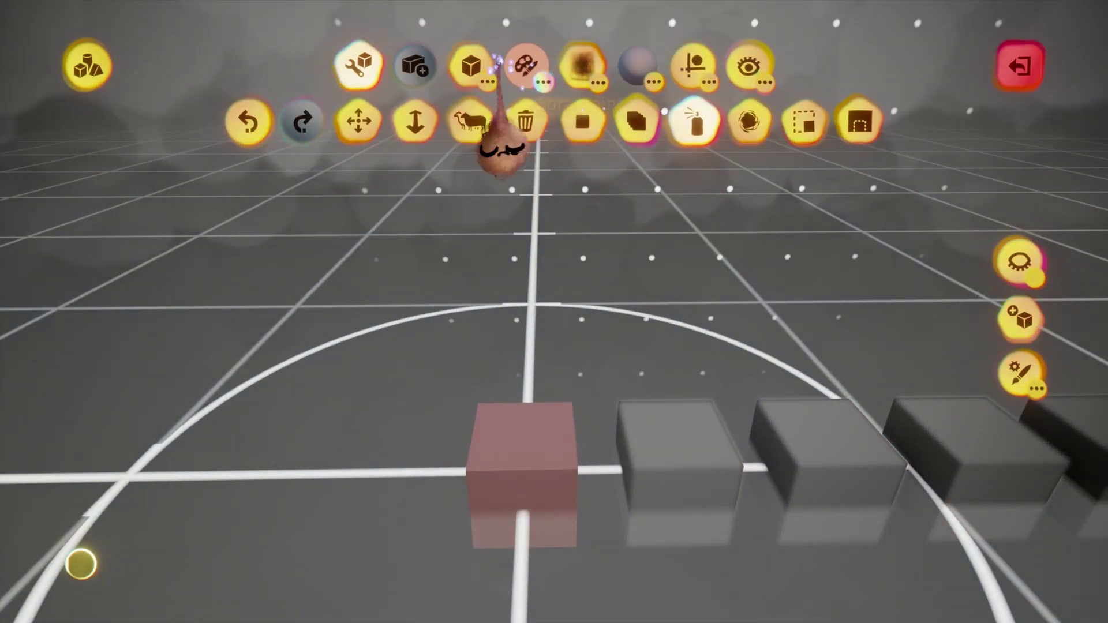
{"action": "left_click", "coordinate": [527, 67]}
{"action": "left_click", "coordinate": [1014, 119]}
- Spray differently placed dark blue patches on the cubes along the row, exit Sculpt Mode, and check the graphics memory
{"action": "left_click", "coordinate": [511, 416]}
{"action": "double_click", "coordinate": [675, 456]}
{"action": "left_click", "coordinate": [598, 462]}
{"action": "double_click", "coordinate": [649, 456]}
{"action": "left_click", "coordinate": [609, 432]}
{"action": "double_click", "coordinate": [583, 491]}
{"action": "left_click", "coordinate": [617, 453]}
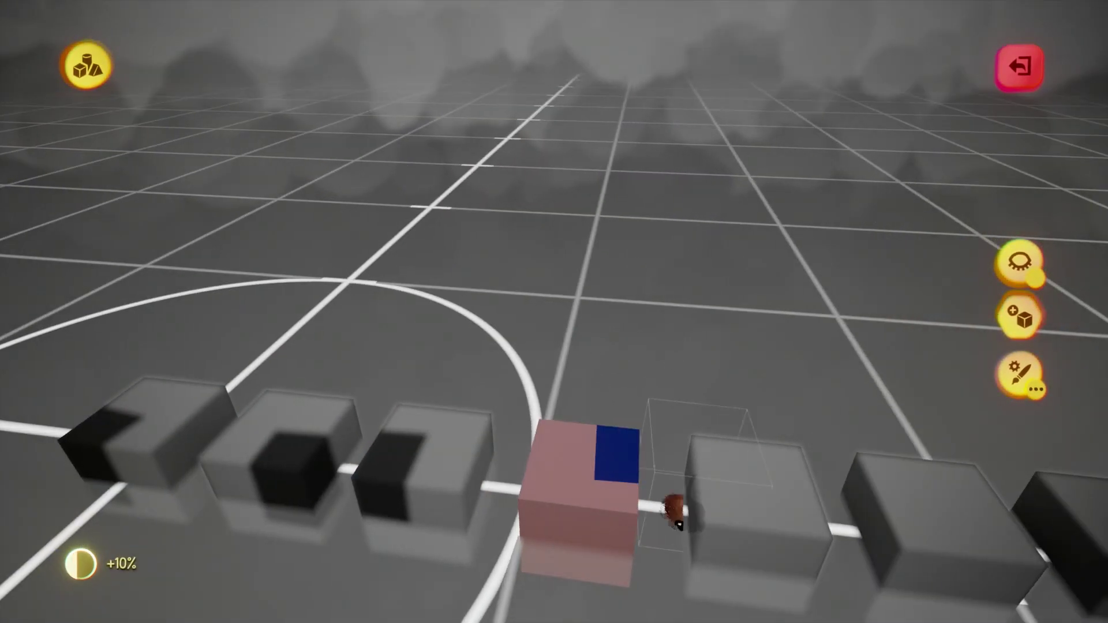
{"action": "double_click", "coordinate": [729, 571]}
{"action": "double_click", "coordinate": [502, 554]}
{"action": "double_click", "coordinate": [687, 566]}
{"action": "left_click", "coordinate": [453, 569]}
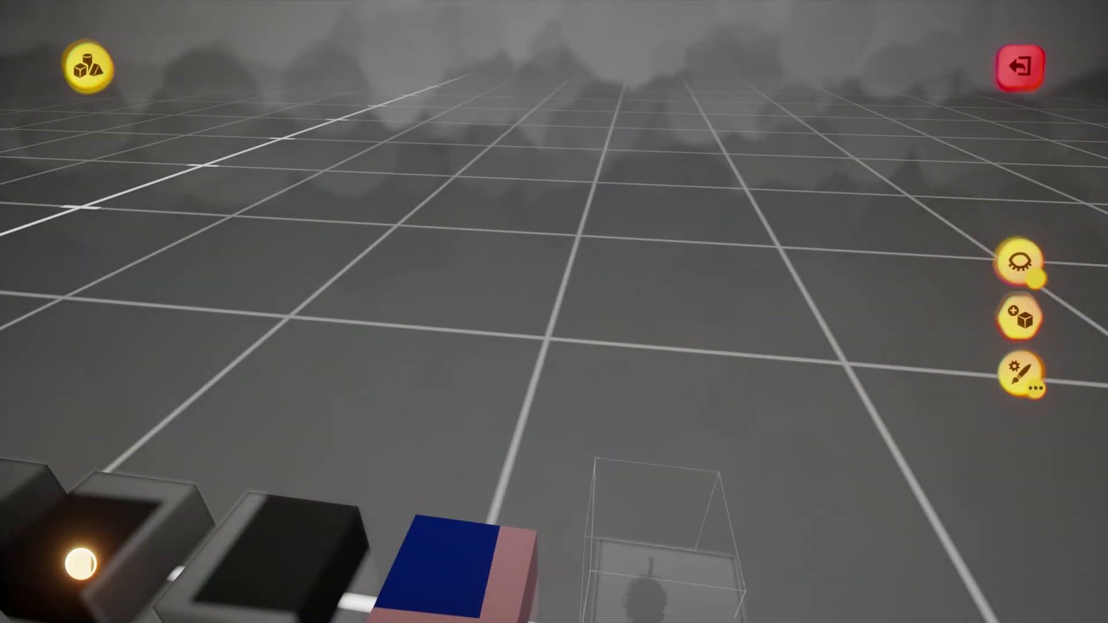
{"action": "key", "text": "Escape"}
{"action": "mouse_move", "coordinate": [84, 522]}
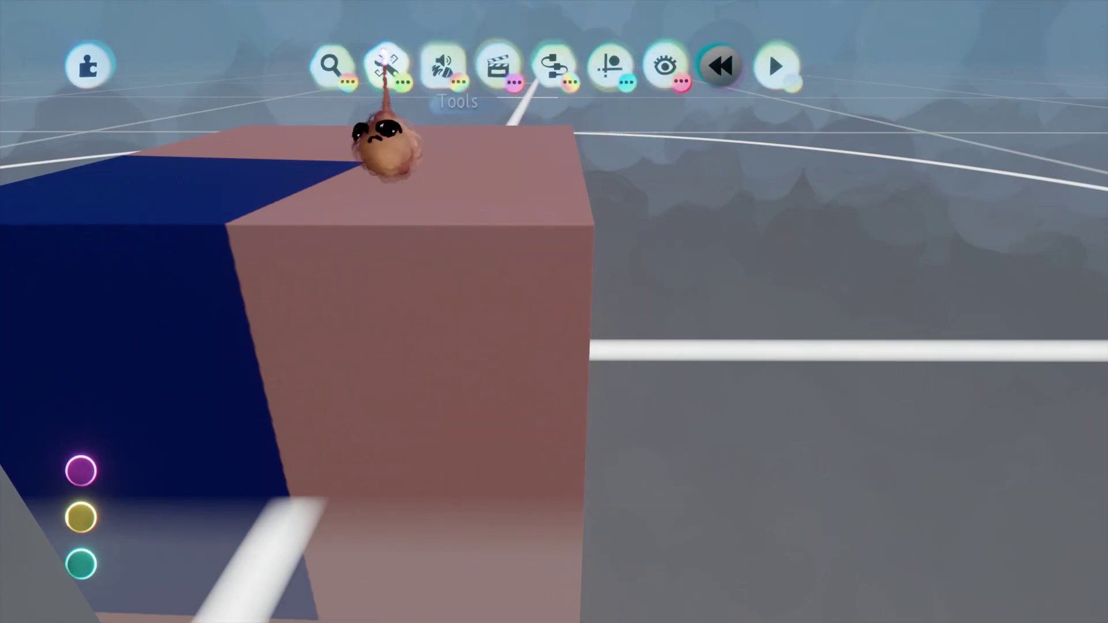
- Raise the sculpture detail of the painted cube with the detail tool and check the graphics memory
{"action": "left_click", "coordinate": [804, 121]}
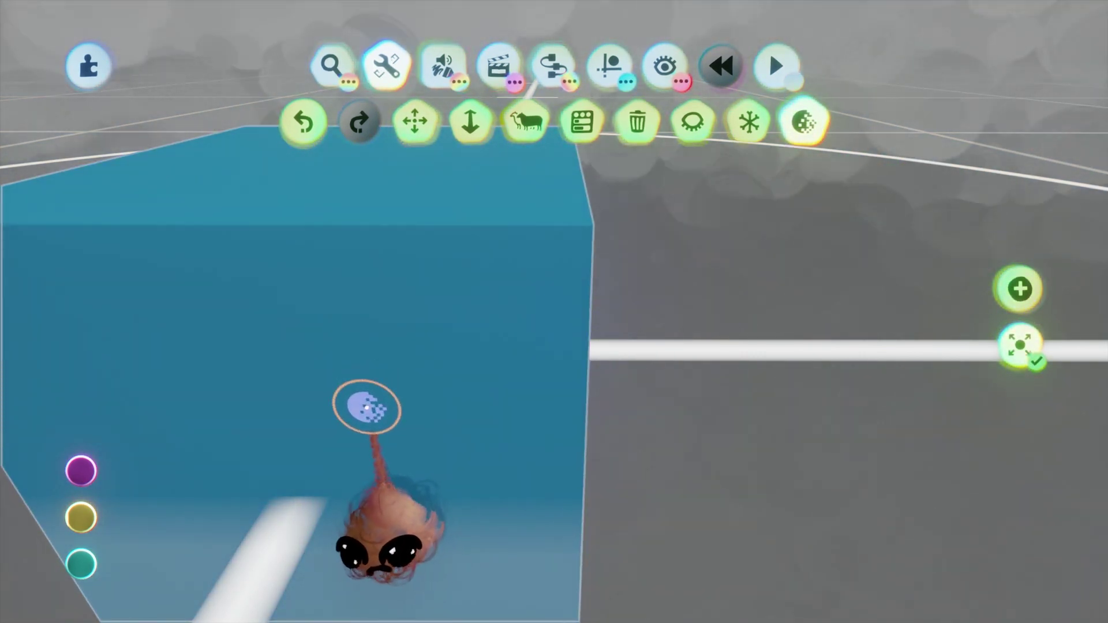
{"action": "left_click", "coordinate": [381, 429]}
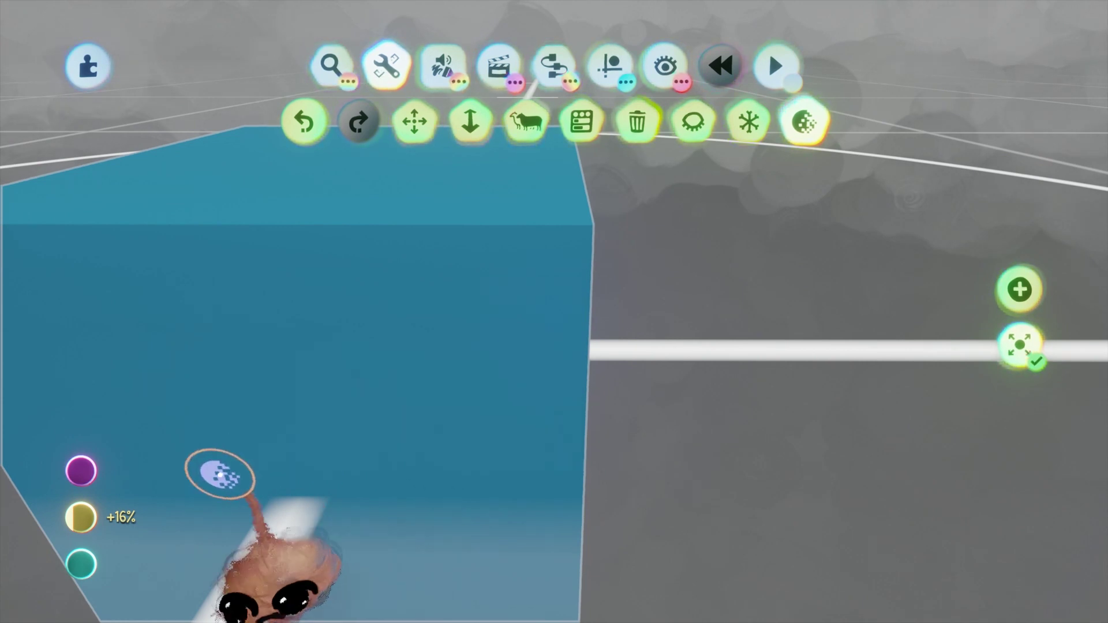
{"action": "mouse_move", "coordinate": [84, 522]}
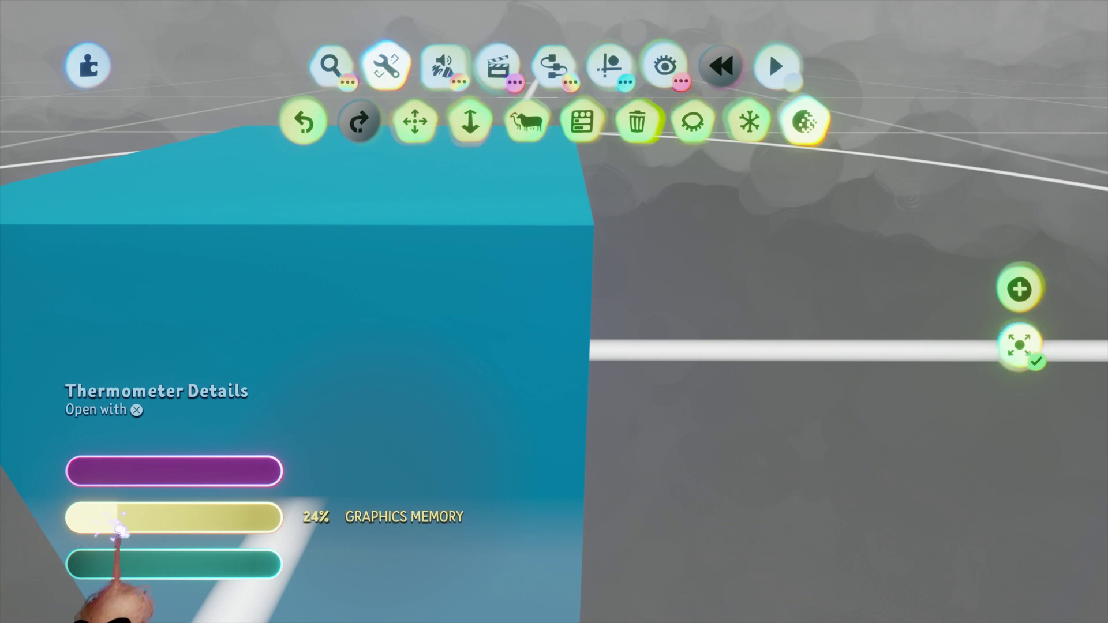
{"action": "middle_click_drag", "start_coordinate": [120, 530], "coordinate": [138, 531]}
{"action": "scroll", "coordinate": [174, 514], "scroll_direction": "down", "scroll_amount": 4}
{"action": "scroll", "coordinate": [208, 473], "scroll_direction": "up", "scroll_amount": 3}
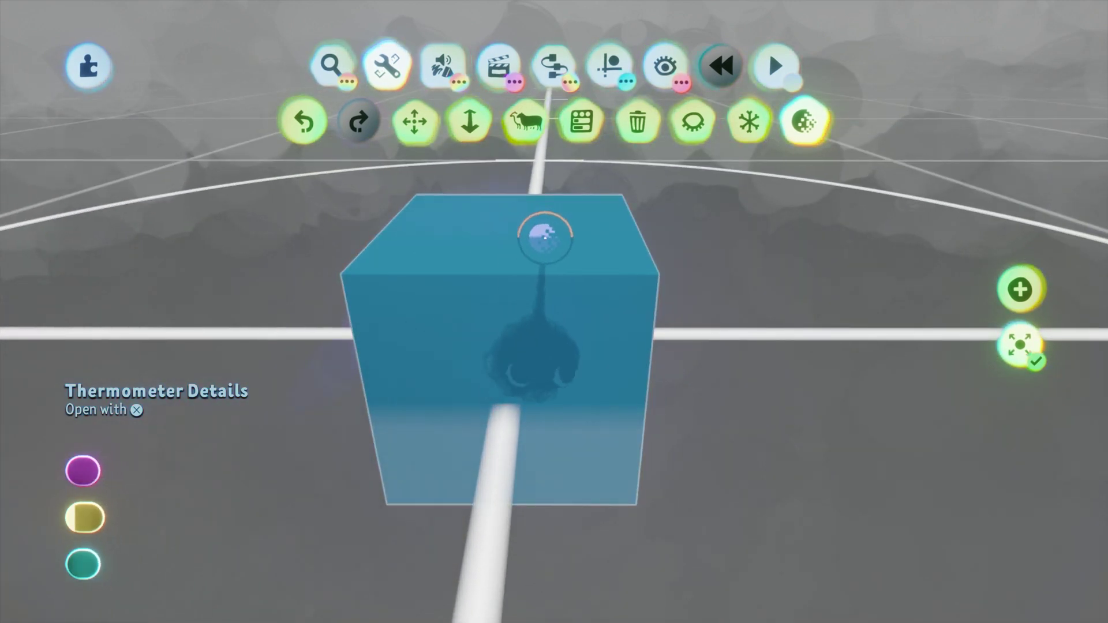
{"action": "middle_click_drag", "start_coordinate": [566, 250], "coordinate": [569, 297]}
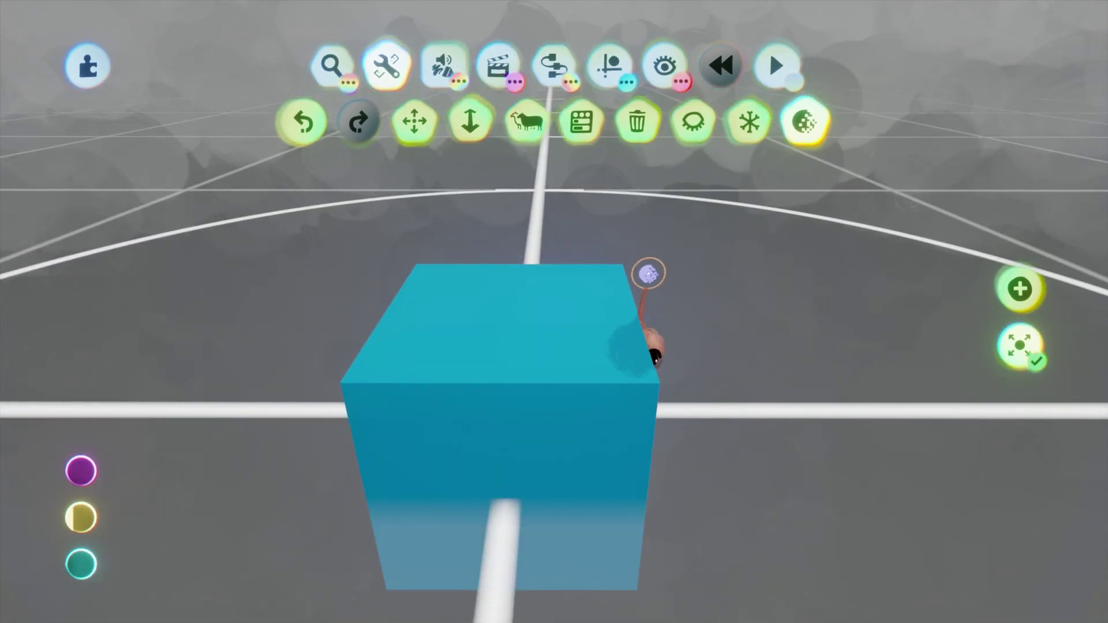
{"action": "mouse_move", "coordinate": [75, 523]}
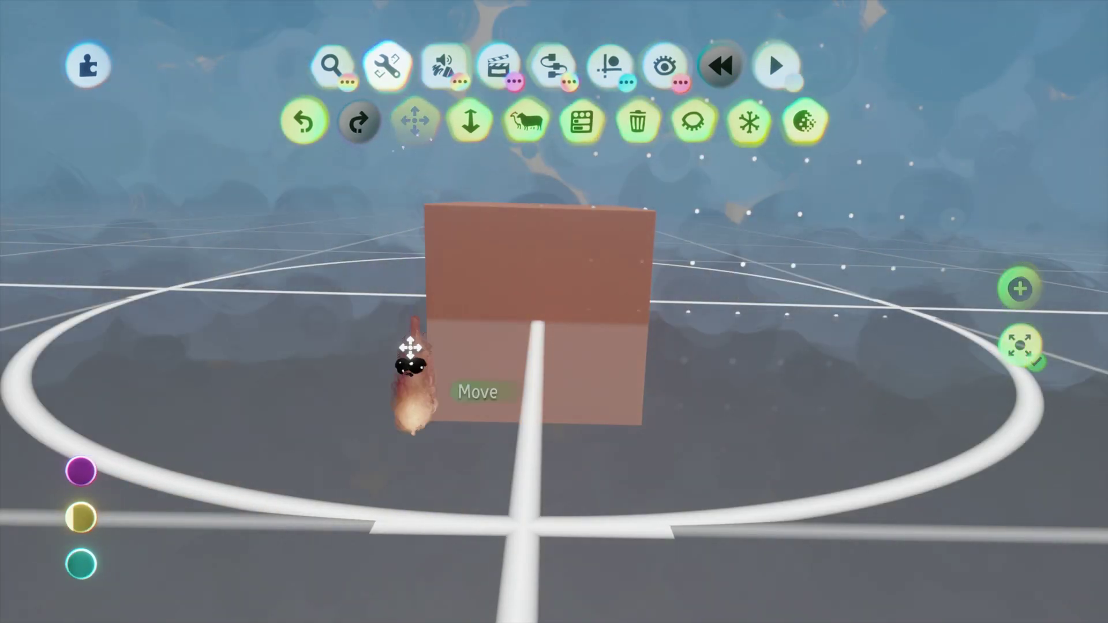
- Turn off grid snapping and open the cube for sculpting
{"action": "scroll", "coordinate": [396, 619], "scroll_direction": "up", "scroll_amount": 5}
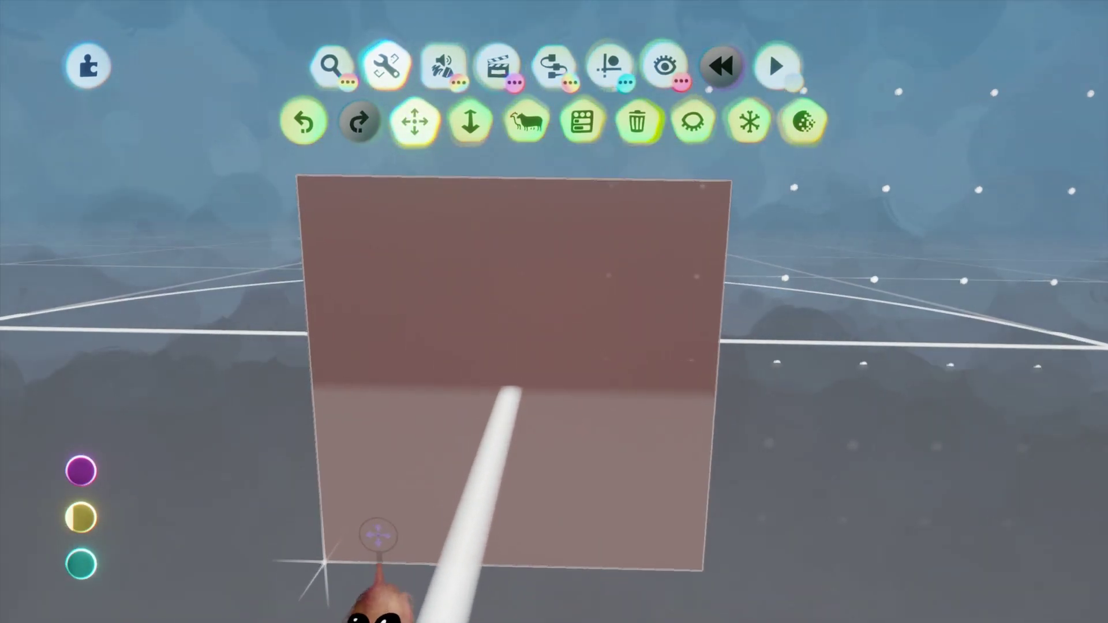
{"action": "scroll", "coordinate": [396, 531], "scroll_direction": "up", "scroll_amount": 4}
{"action": "scroll", "coordinate": [433, 517], "scroll_direction": "down", "scroll_amount": 2}
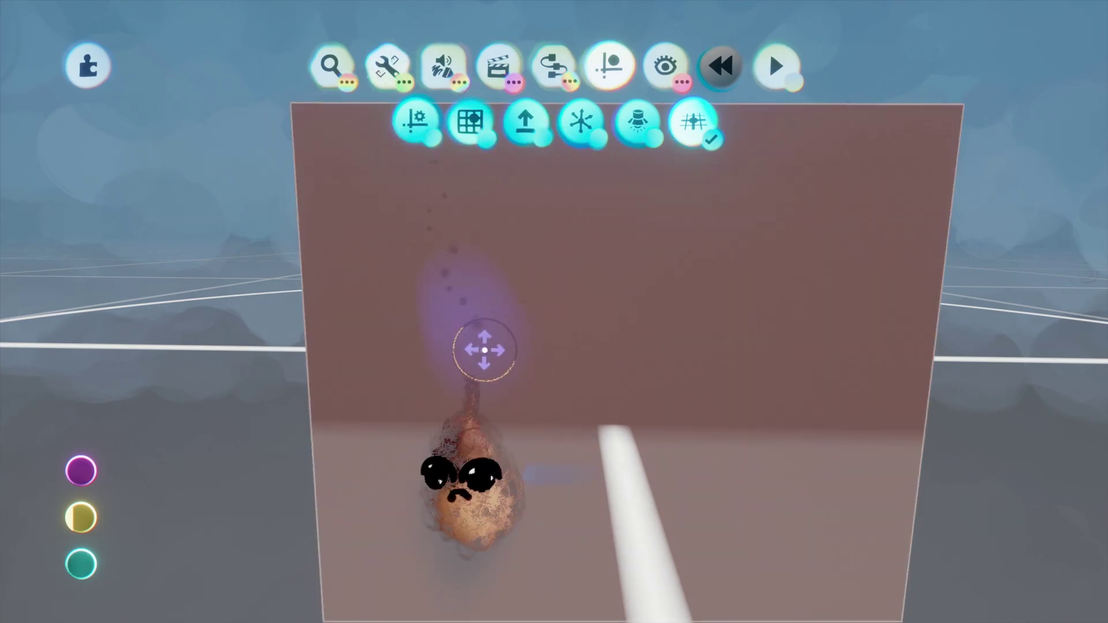
{"action": "left_click", "coordinate": [473, 336]}
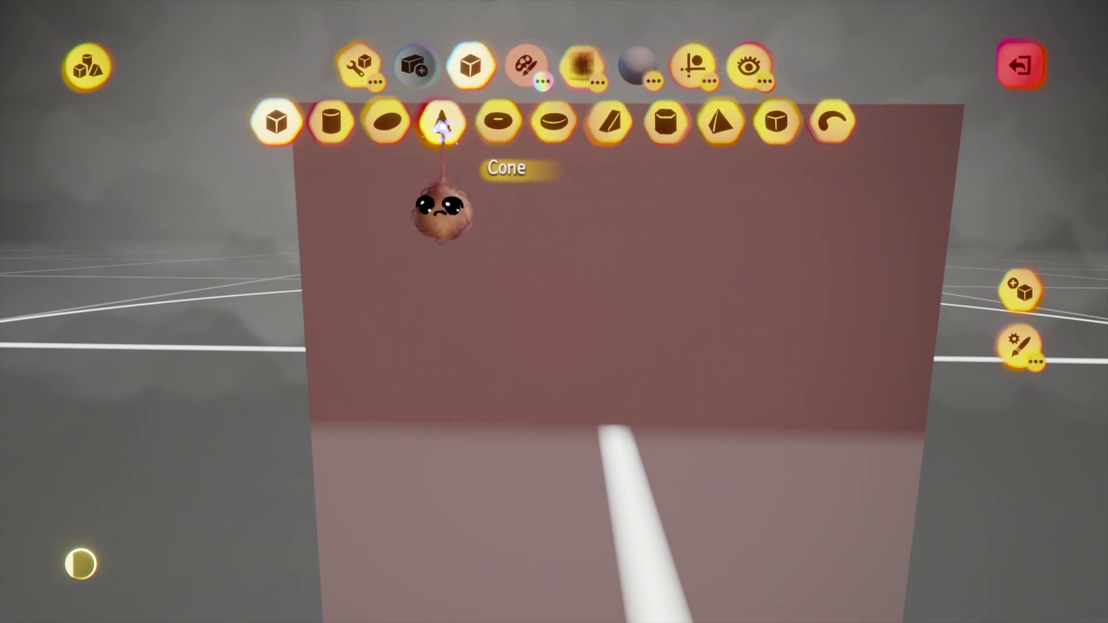
- Choose the Cone shape for the Looseness Tool and adjust its Looseness Amount in the Shape Editor
{"action": "left_click_drag", "start_coordinate": [445, 219], "coordinate": [692, 133]}
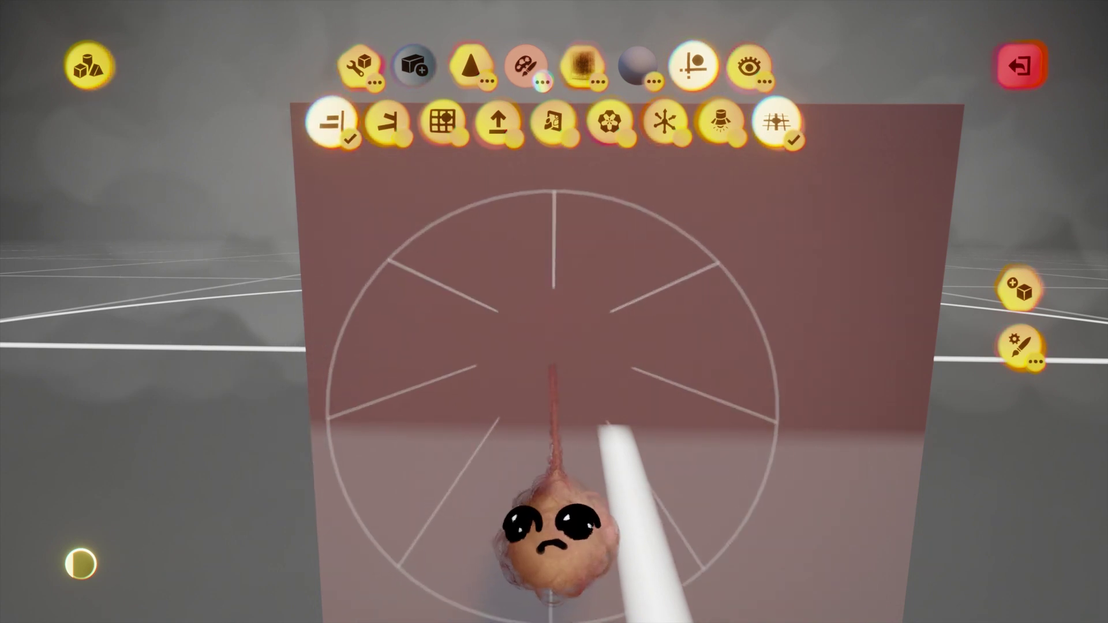
{"action": "left_click", "coordinate": [578, 327]}
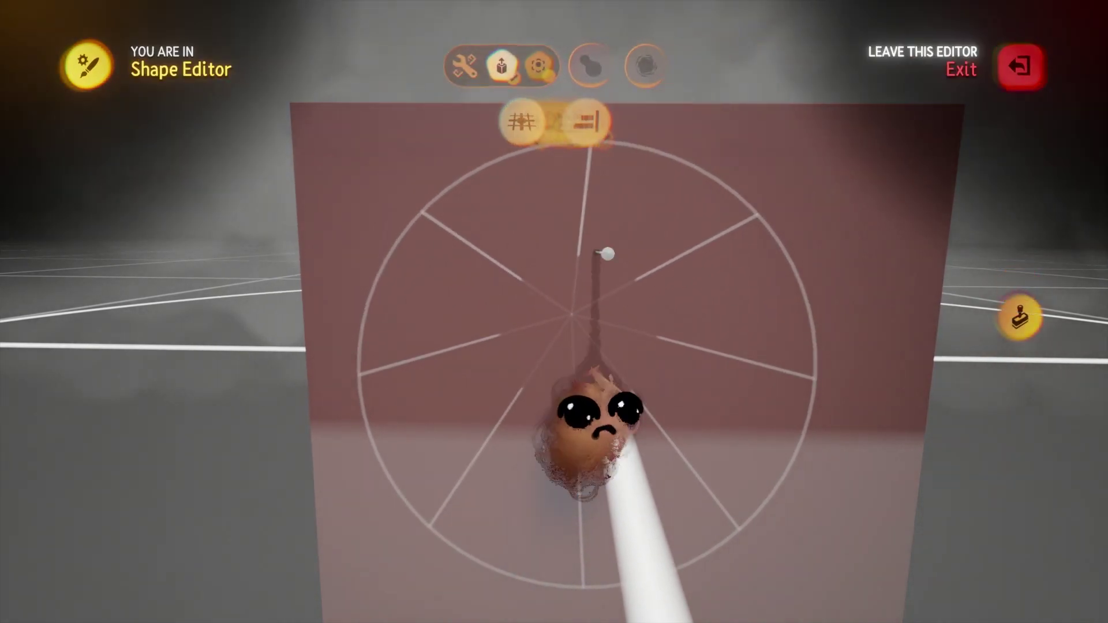
{"action": "left_click", "coordinate": [645, 69]}
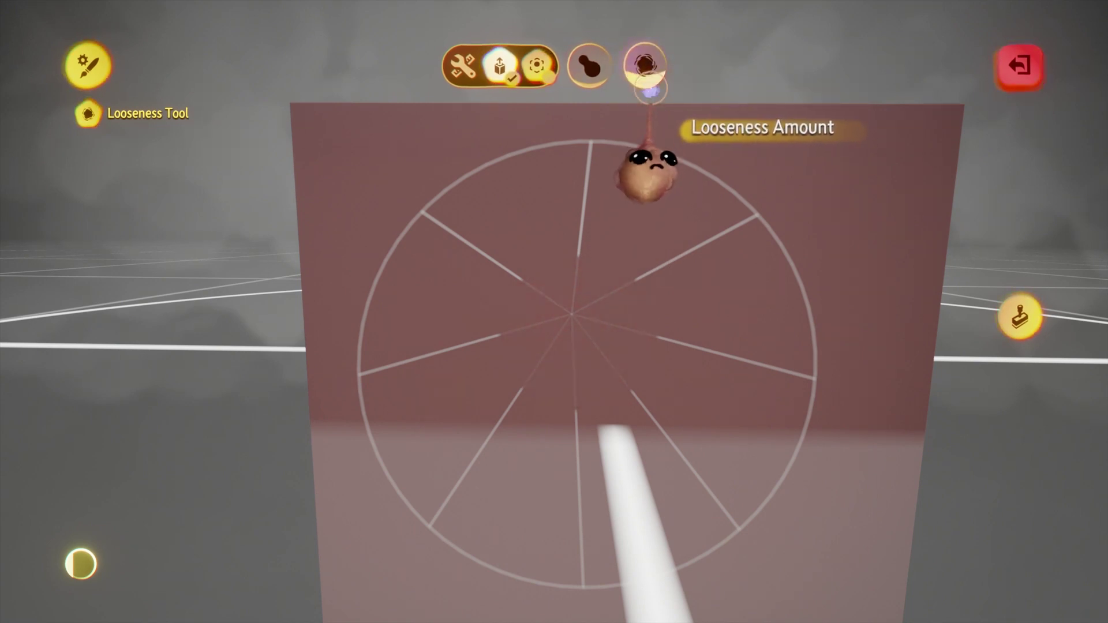
- Exit the Shape Editor and loosen the surface across the cube's front, top and remaining faces with the cone brush
{"action": "key", "text": "Escape"}
{"action": "mouse_move", "coordinate": [819, 204]}
{"action": "left_mouse_down"}
{"action": "mouse_move", "coordinate": [542, 218]}
{"action": "mouse_move", "coordinate": [458, 459]}
{"action": "mouse_move", "coordinate": [681, 400]}
{"action": "mouse_move", "coordinate": [514, 144]}
{"action": "left_mouse_up"}
{"action": "mouse_move", "coordinate": [548, 398]}
{"action": "left_mouse_down"}
{"action": "mouse_move", "coordinate": [549, 218]}
{"action": "mouse_move", "coordinate": [810, 362]}
{"action": "mouse_move", "coordinate": [681, 240]}
{"action": "left_mouse_up"}
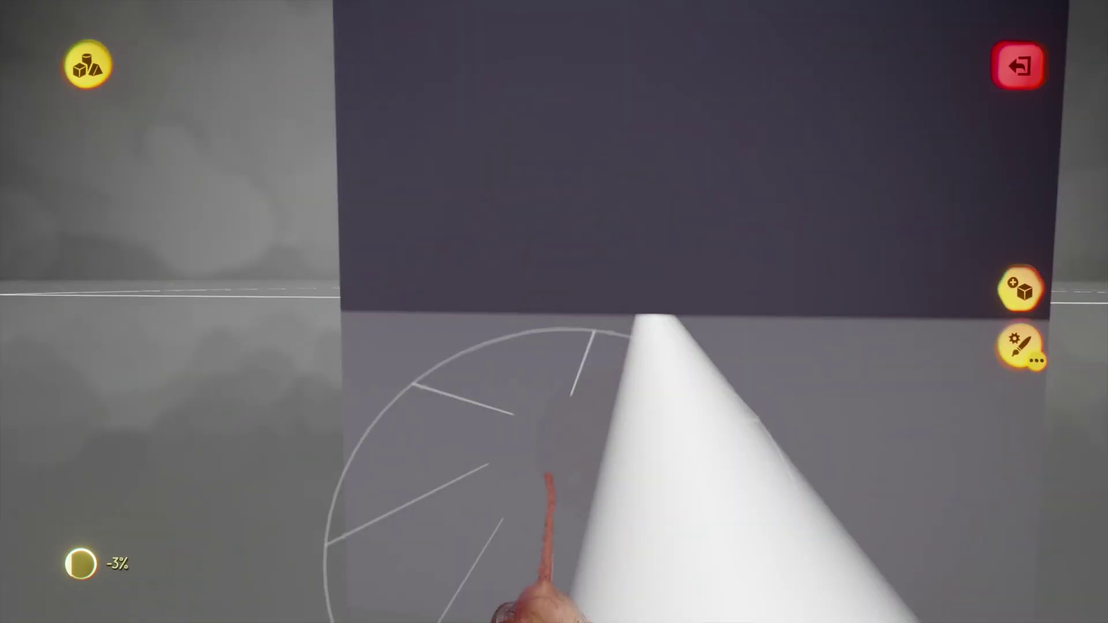
{"action": "left_click_drag", "start_coordinate": [549, 468], "coordinate": [829, 296]}
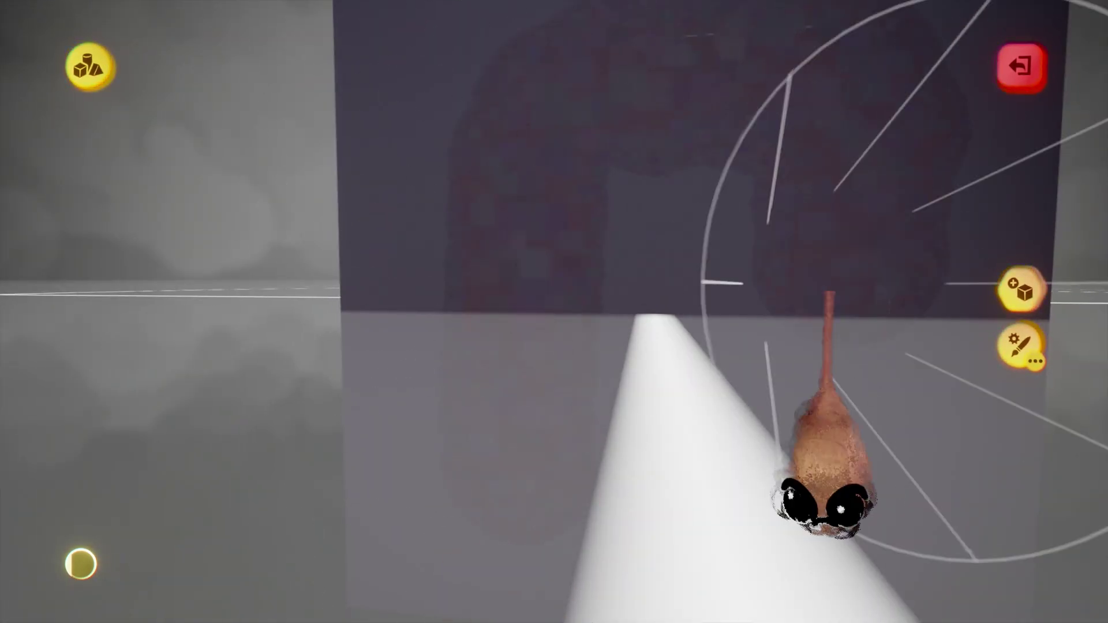
{"action": "left_click_drag", "start_coordinate": [520, 271], "coordinate": [671, 209]}
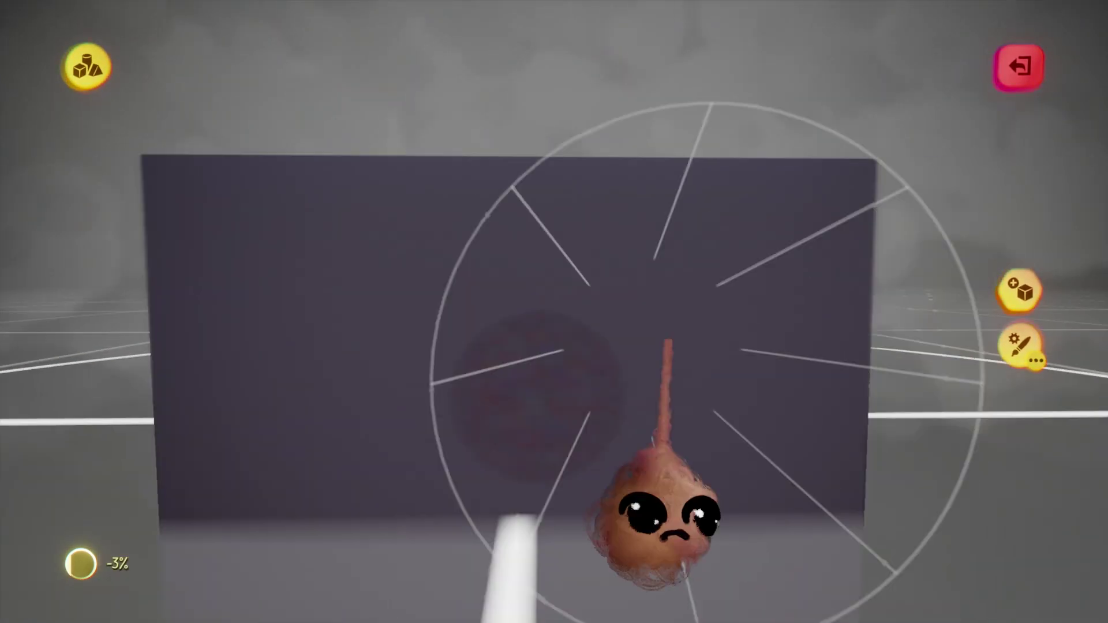
{"action": "left_click_drag", "start_coordinate": [715, 283], "coordinate": [302, 282]}
{"action": "mouse_move", "coordinate": [309, 150]}
{"action": "left_mouse_down"}
{"action": "mouse_move", "coordinate": [311, 292]}
{"action": "mouse_move", "coordinate": [664, 1]}
{"action": "left_mouse_up"}
{"action": "left_click_drag", "start_coordinate": [664, 1], "coordinate": [347, 3]}
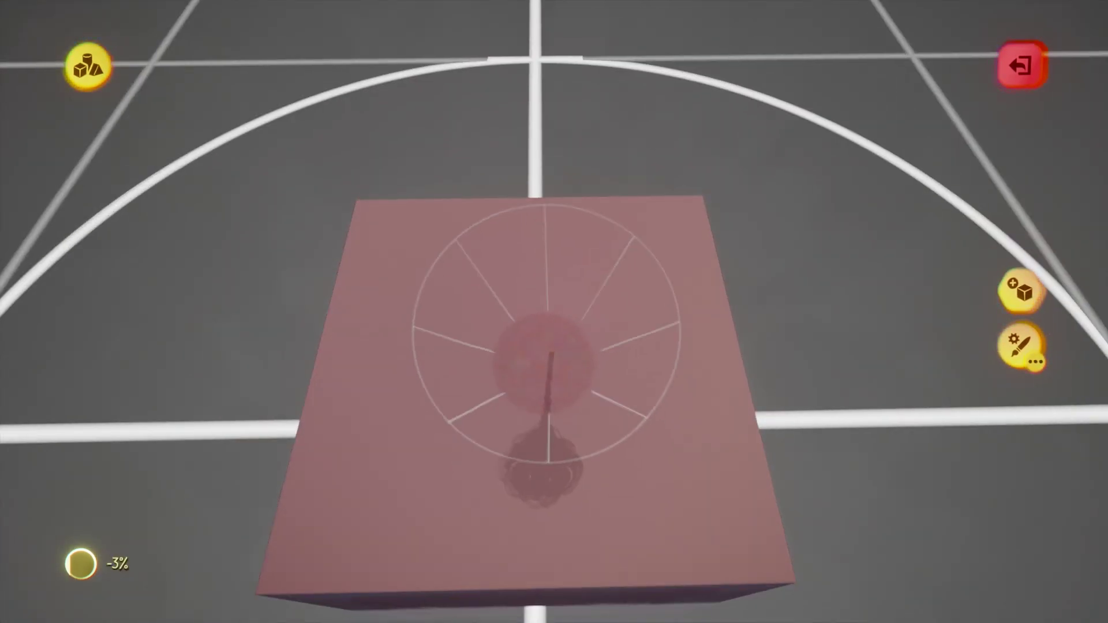
{"action": "mouse_move", "coordinate": [640, 315]}
{"action": "left_mouse_down"}
{"action": "mouse_move", "coordinate": [420, 258]}
{"action": "mouse_move", "coordinate": [605, 488]}
{"action": "mouse_move", "coordinate": [514, 417]}
{"action": "left_mouse_up"}
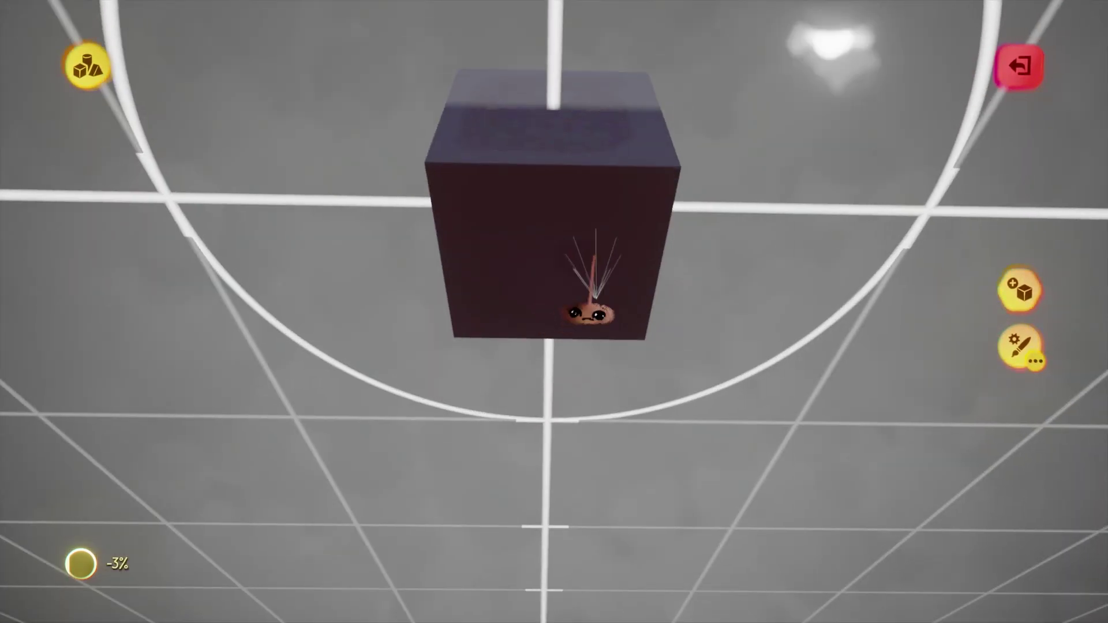
- Exit Sculpt Mode, check the graphics memory, and inspect the loosened top and front faces of the cube up close
{"action": "key", "text": "Escape"}
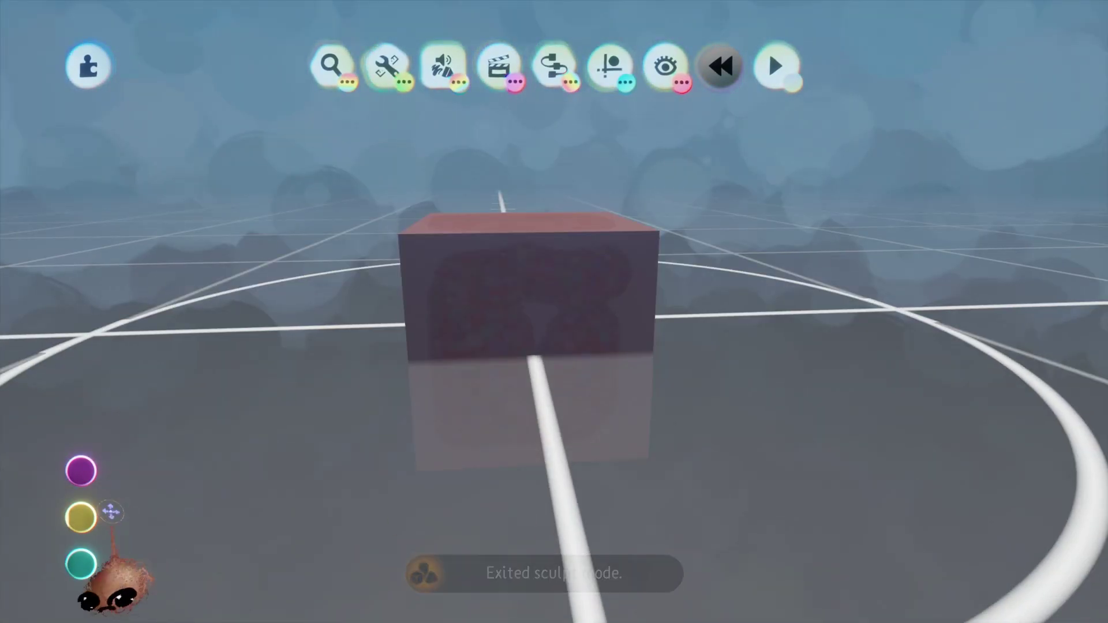
{"action": "mouse_move", "coordinate": [95, 516]}
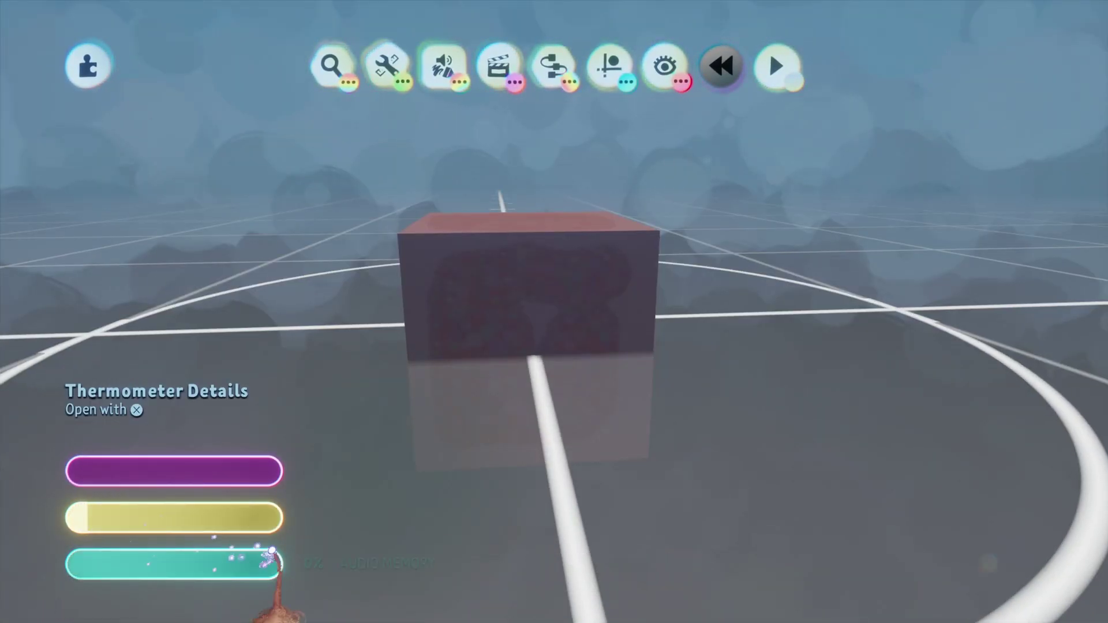
{"action": "middle_click_drag", "start_coordinate": [267, 559], "coordinate": [888, 462]}
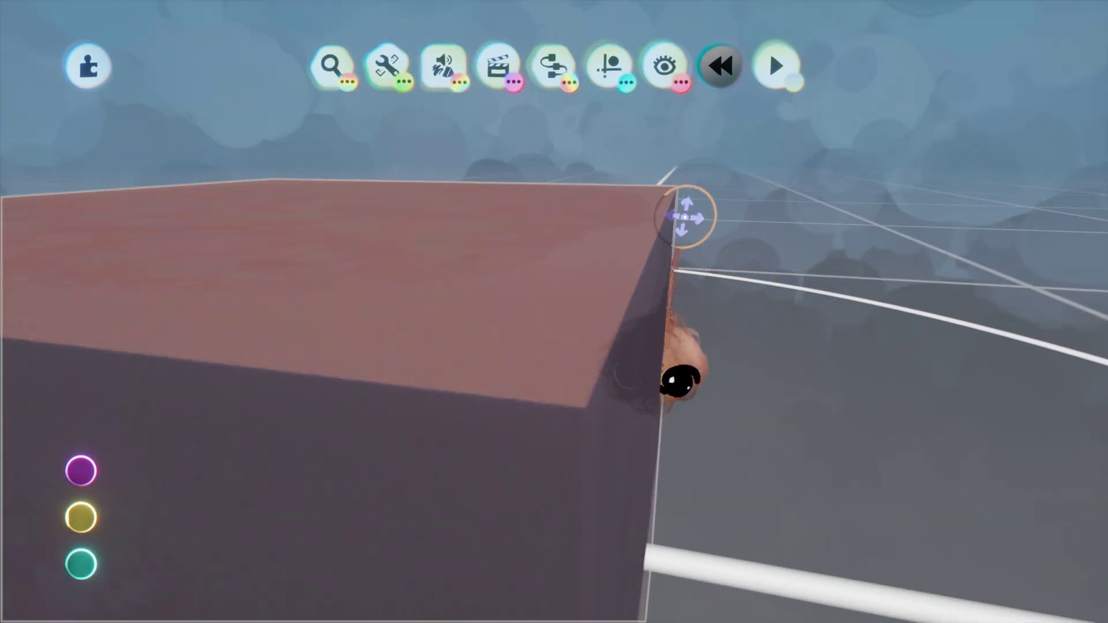
{"action": "middle_click_drag", "start_coordinate": [685, 217], "coordinate": [697, 284]}
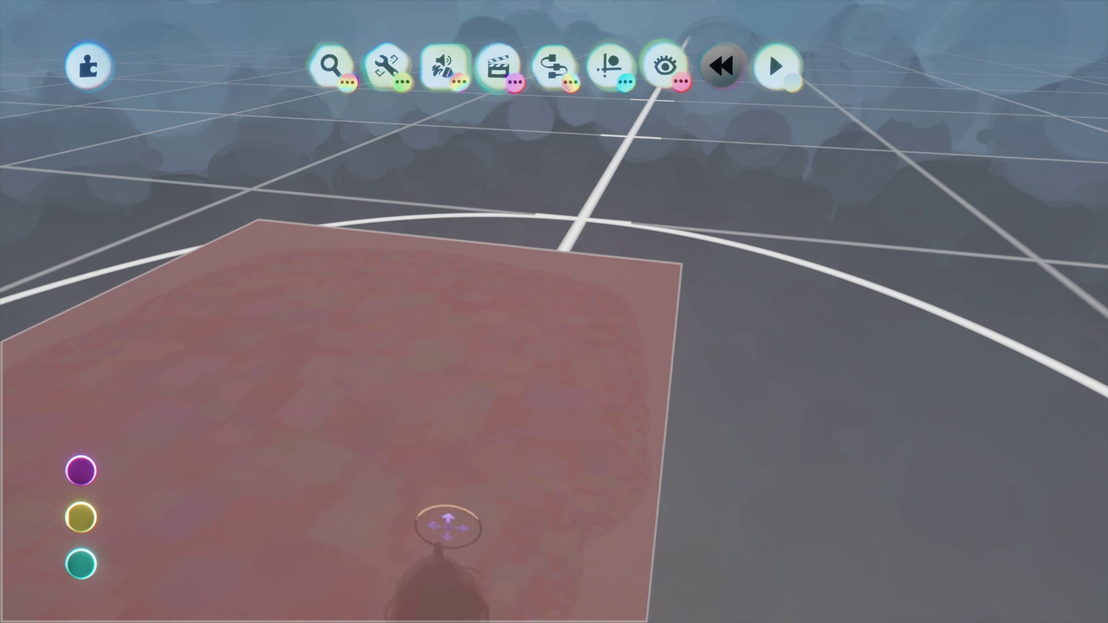
{"action": "middle_click_drag", "start_coordinate": [448, 527], "coordinate": [556, 531]}
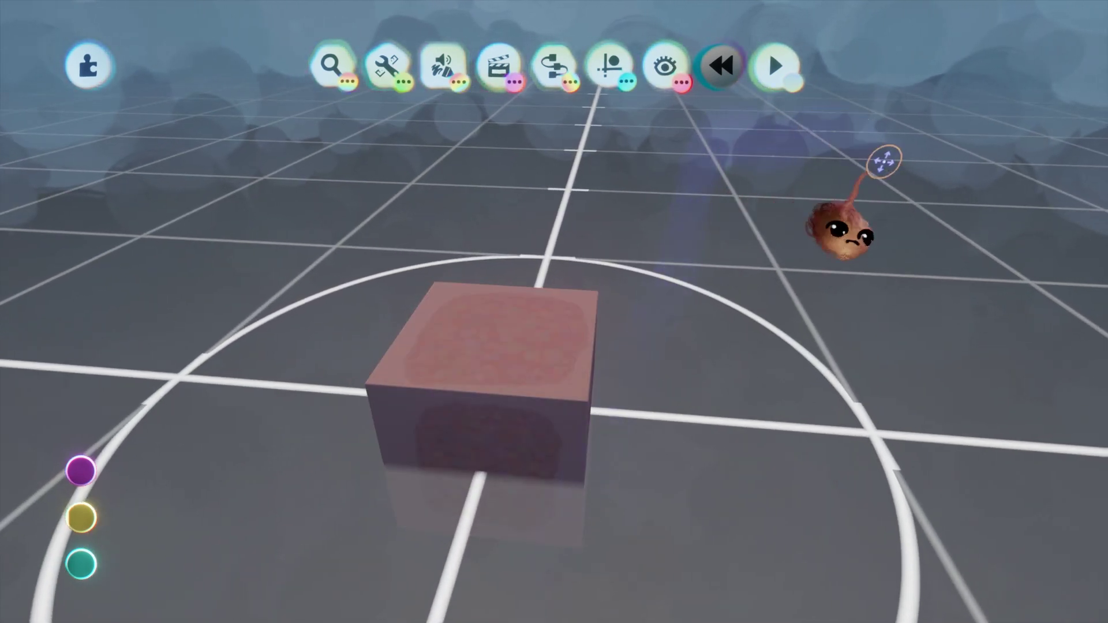
{"action": "scroll", "coordinate": [510, 556], "scroll_direction": "up", "scroll_amount": 4}
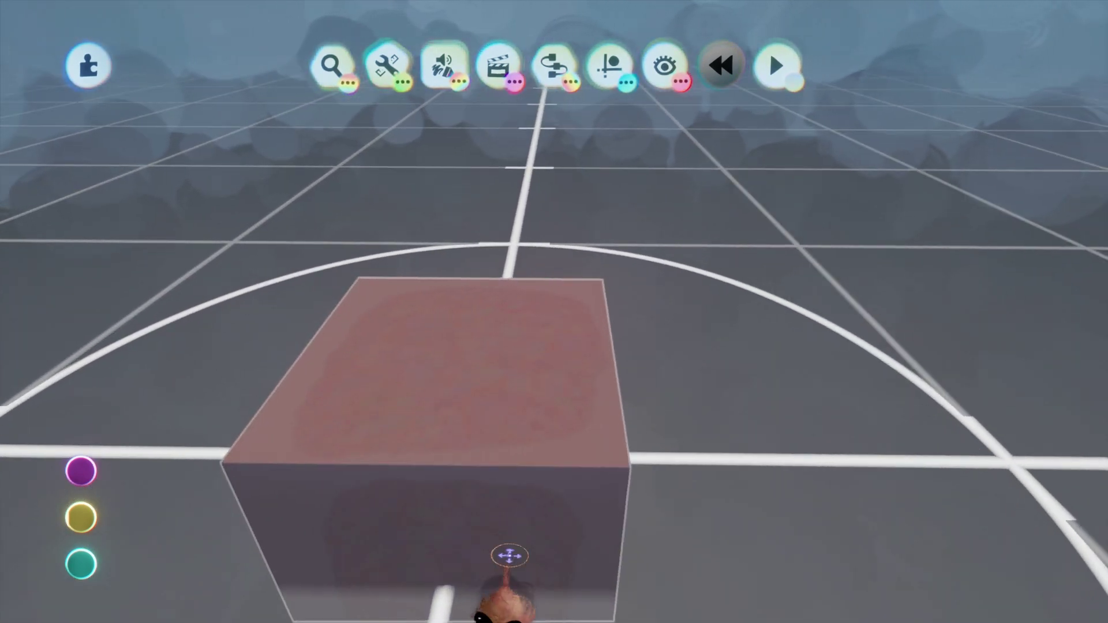
{"action": "middle_click_drag", "start_coordinate": [509, 556], "coordinate": [507, 438]}
{"action": "middle_click_drag", "start_coordinate": [519, 364], "coordinate": [503, 455]}
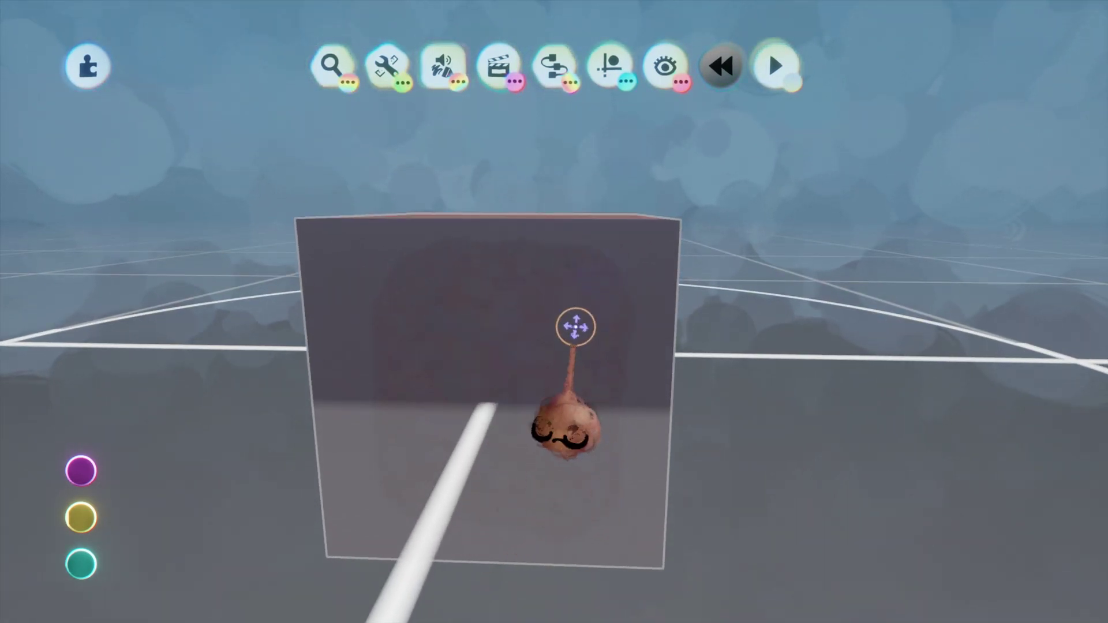
- Undo the loosening of the sculpture and open the cube shape in the Shape Editor
{"action": "key", "text": "ctrl+z"}
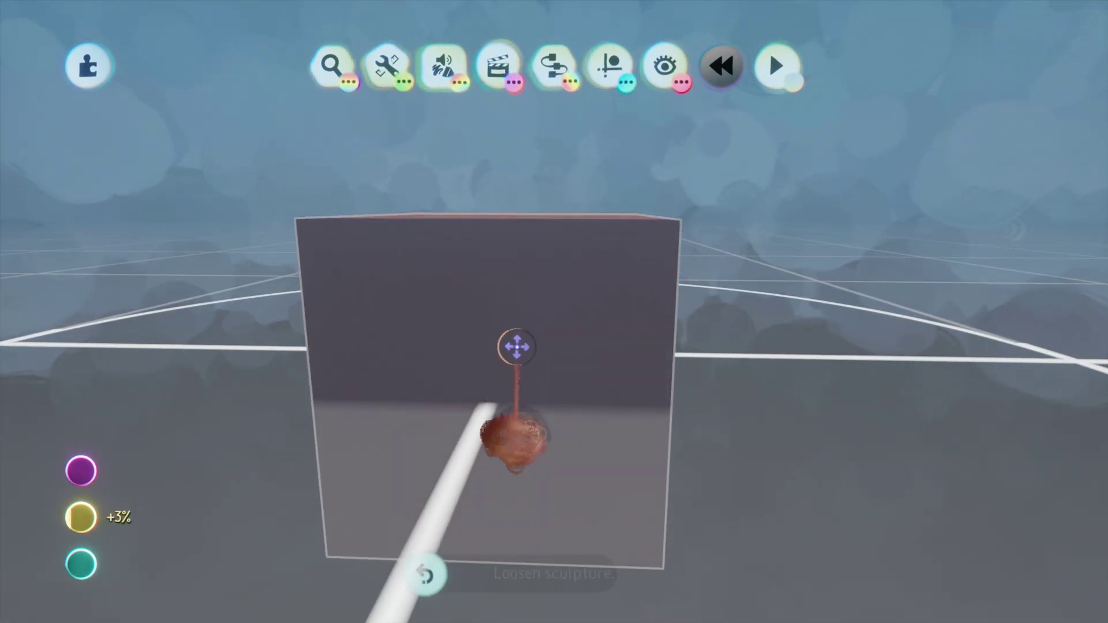
{"action": "mouse_move", "coordinate": [518, 386]}
{"action": "middle_mouse_down"}
{"action": "mouse_move", "coordinate": [502, 425]}
{"action": "mouse_move", "coordinate": [520, 500]}
{"action": "mouse_move", "coordinate": [522, 453]}
{"action": "middle_mouse_up"}
{"action": "left_click", "coordinate": [571, 294]}
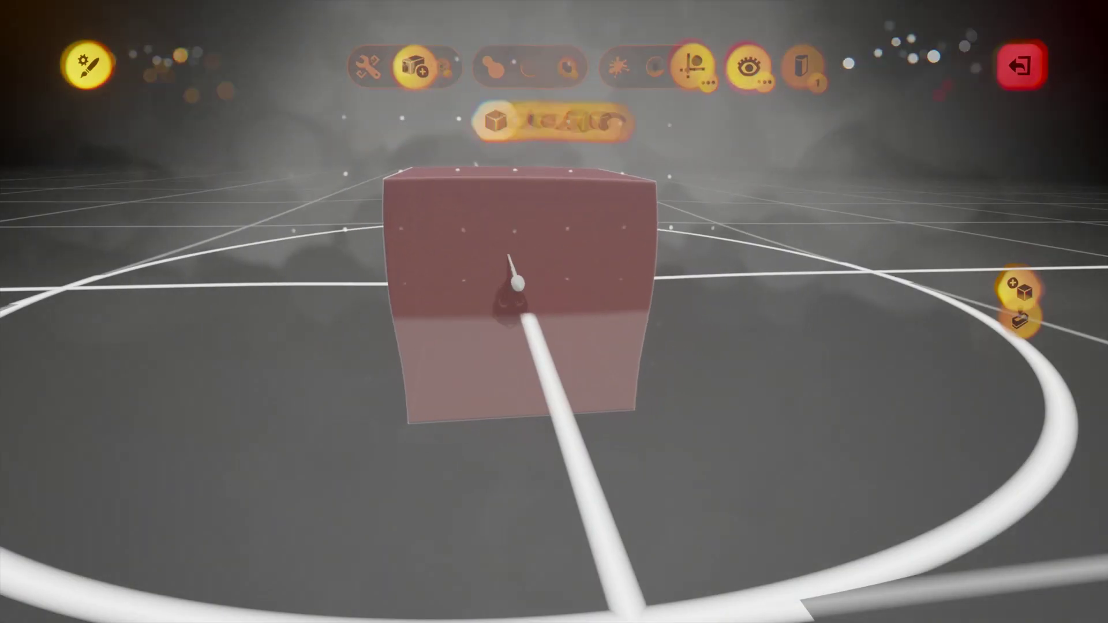
- Turn on Varying Looseness for the cube shape and adjust its Looseness Amount
{"action": "middle_click_drag", "start_coordinate": [624, 380], "coordinate": [601, 438]}
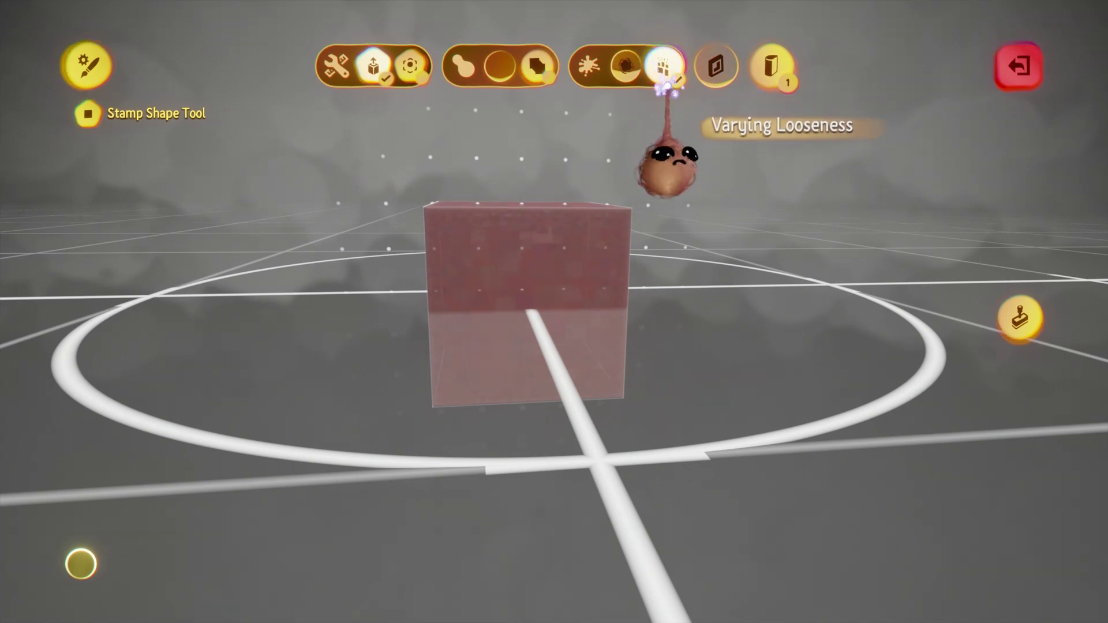
{"action": "scroll", "coordinate": [657, 416], "scroll_direction": "up", "scroll_amount": 5}
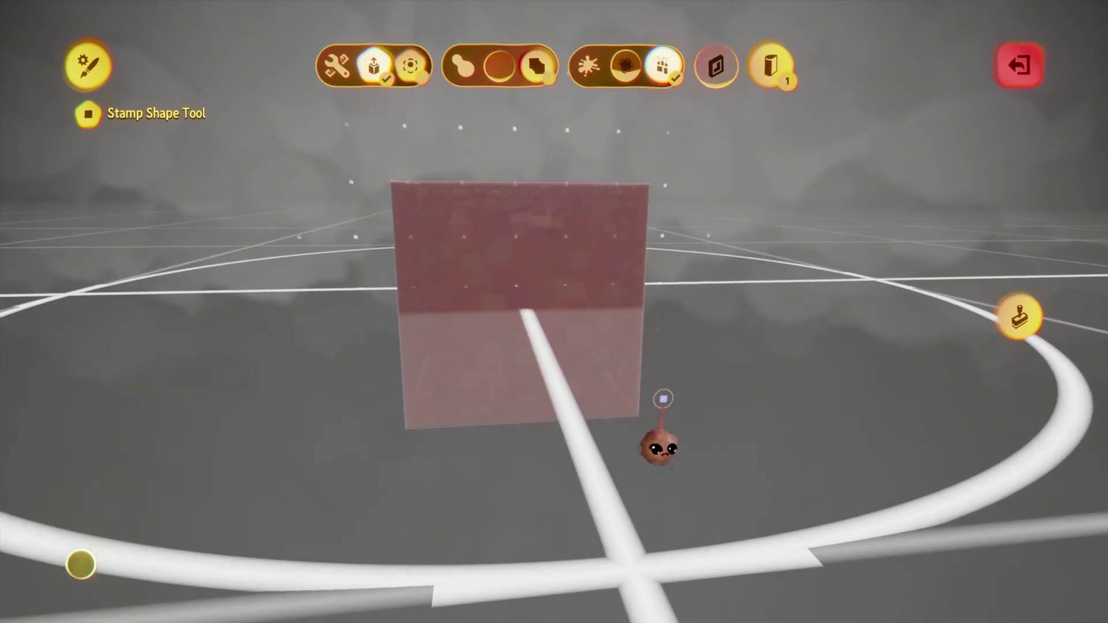
{"action": "scroll", "coordinate": [663, 399], "scroll_direction": "up", "scroll_amount": 5}
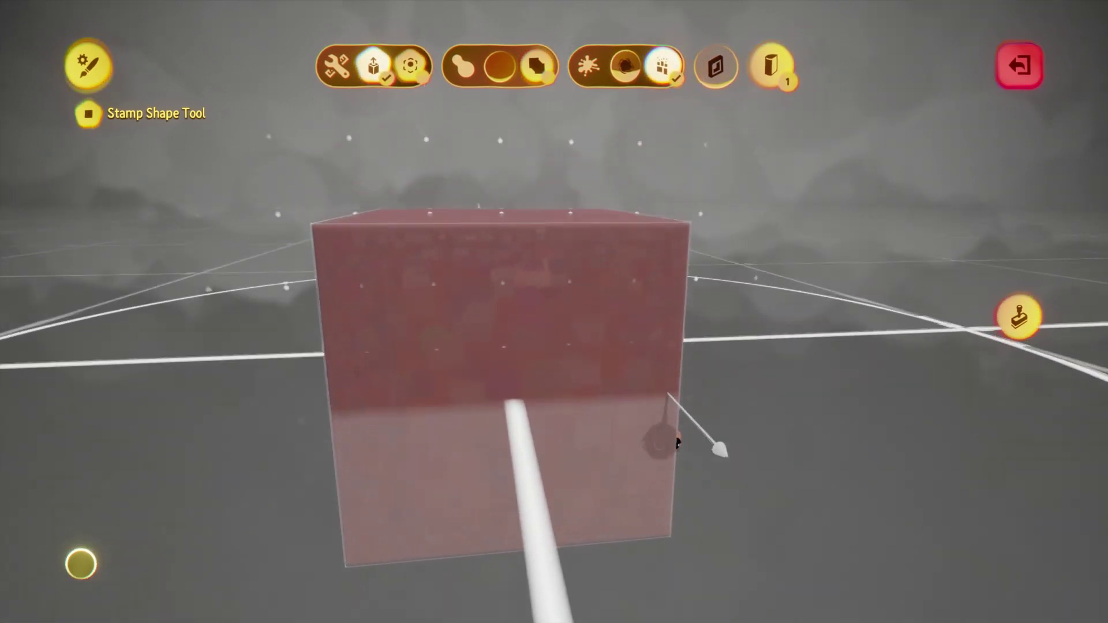
{"action": "scroll", "coordinate": [678, 442], "scroll_direction": "up", "scroll_amount": 5}
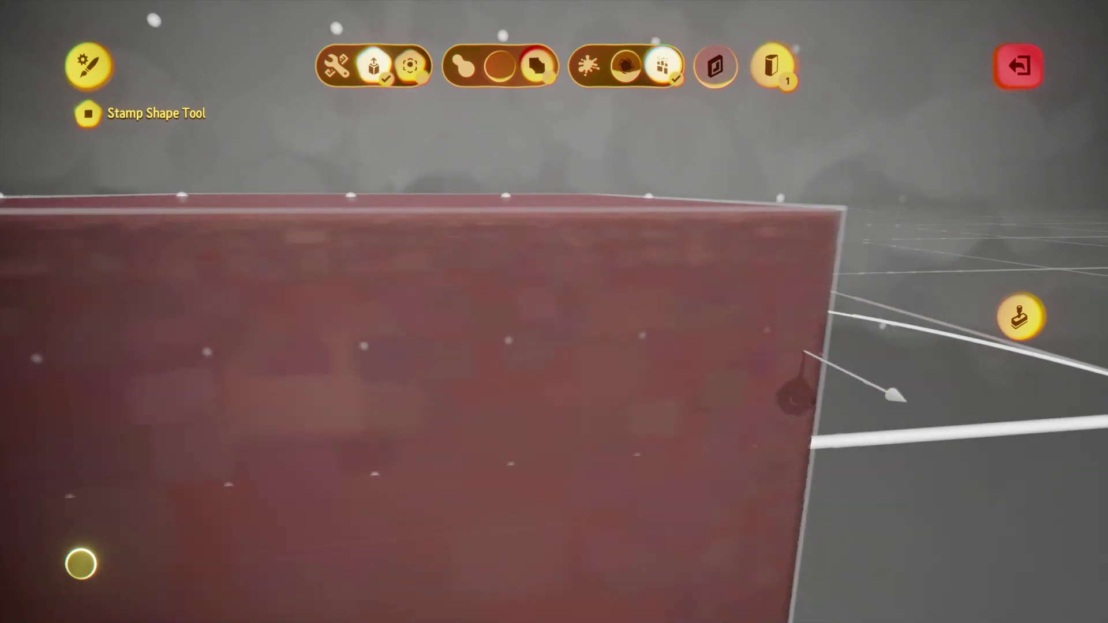
{"action": "scroll", "coordinate": [795, 397], "scroll_direction": "down", "scroll_amount": 2}
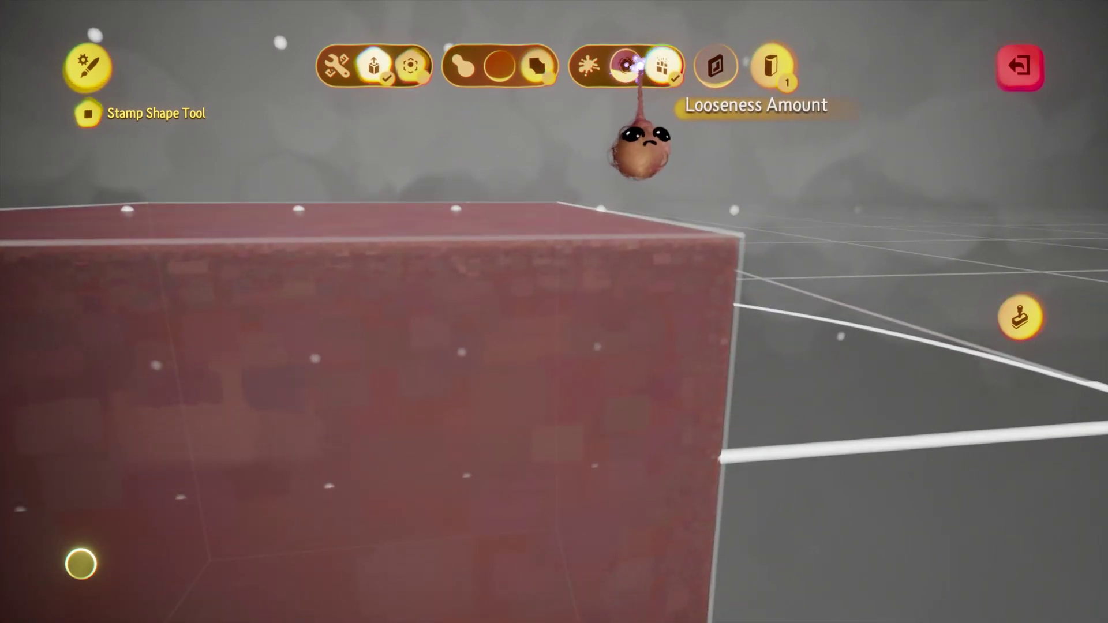
{"action": "left_click_drag", "start_coordinate": [637, 67], "coordinate": [636, 78]}
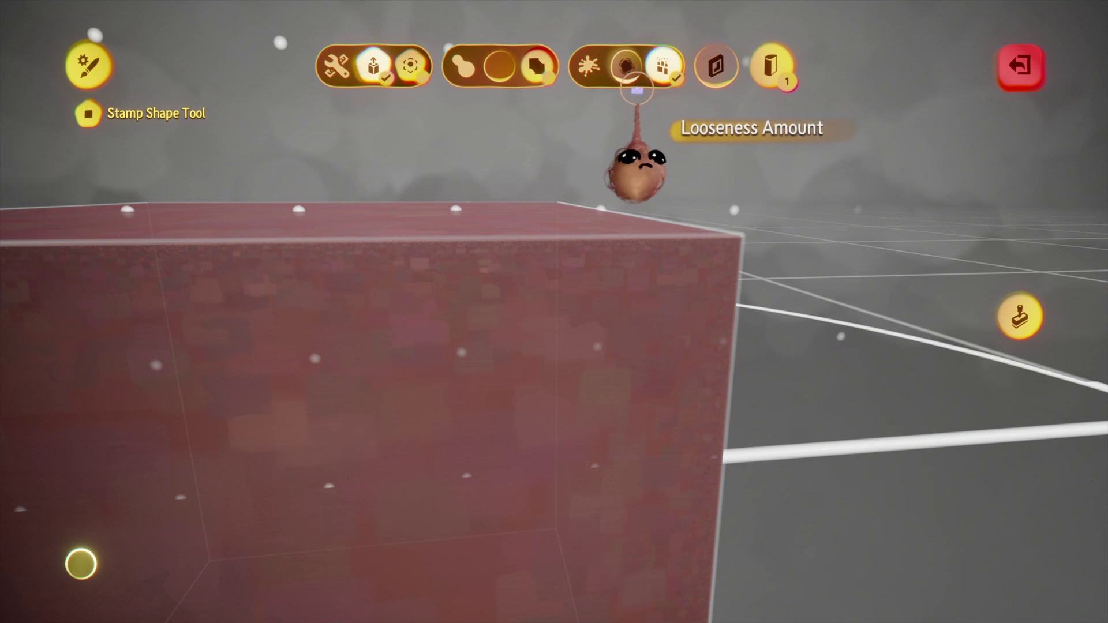
- Stamp the edited cube shape, exit the Shape Editor, and check the graphics memory
{"action": "middle_click_drag", "start_coordinate": [687, 462], "coordinate": [745, 471]}
{"action": "left_click", "coordinate": [1021, 317]}
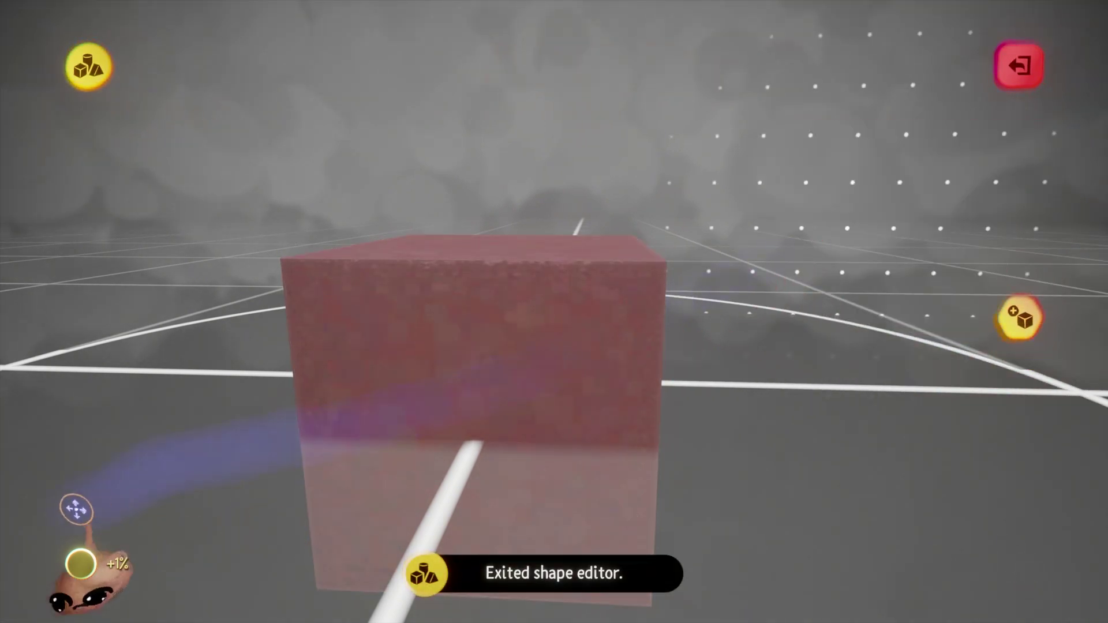
{"action": "mouse_move", "coordinate": [75, 567]}
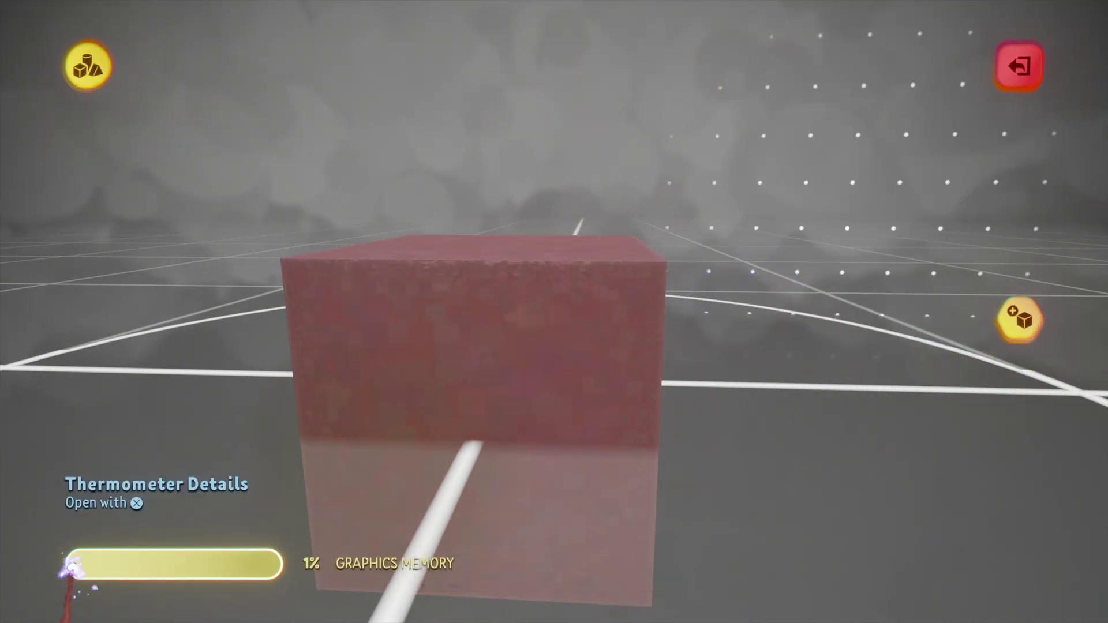
- Set the Looseness Tool's shape to the hexagonal prism and give it a hole in the Shape Editor
{"action": "middle_click_drag", "start_coordinate": [455, 622], "coordinate": [695, 485]}
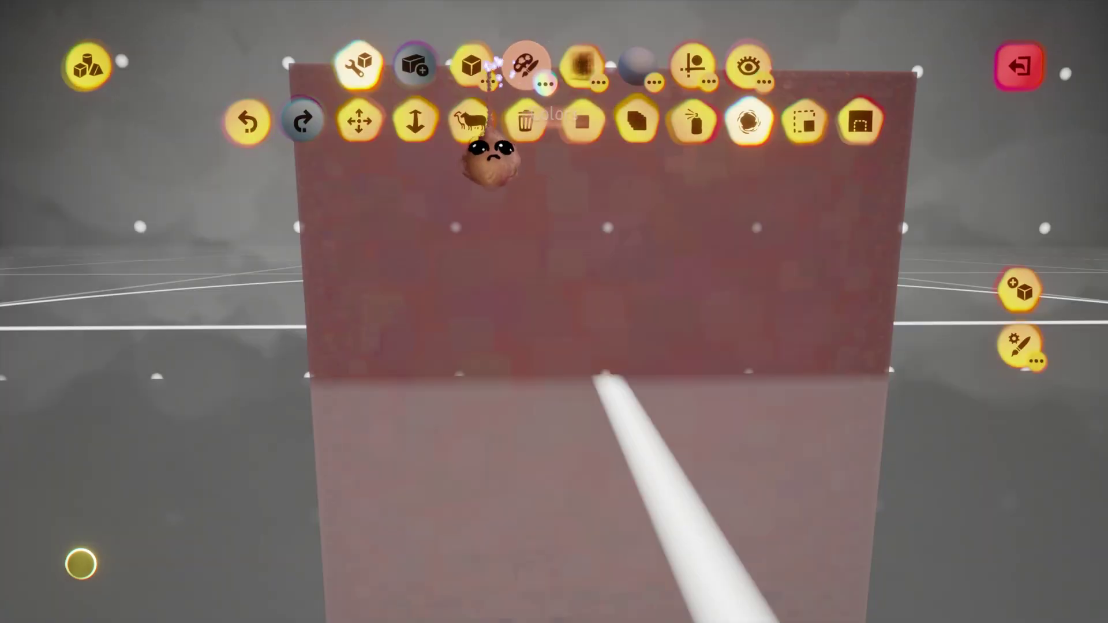
{"action": "left_click", "coordinate": [472, 65]}
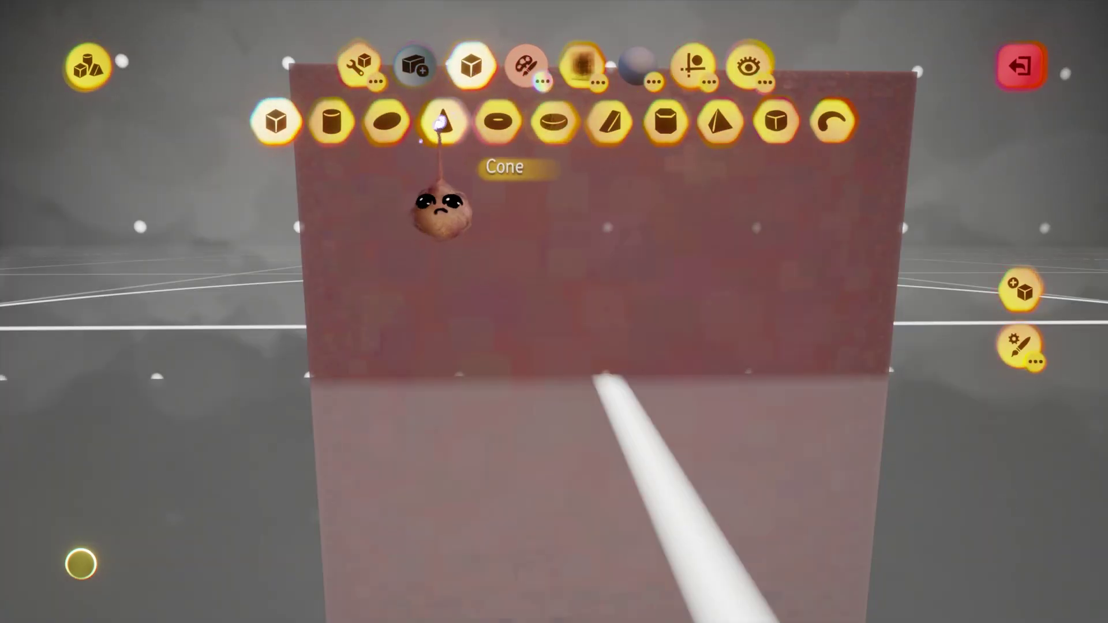
{"action": "left_click", "coordinate": [444, 120]}
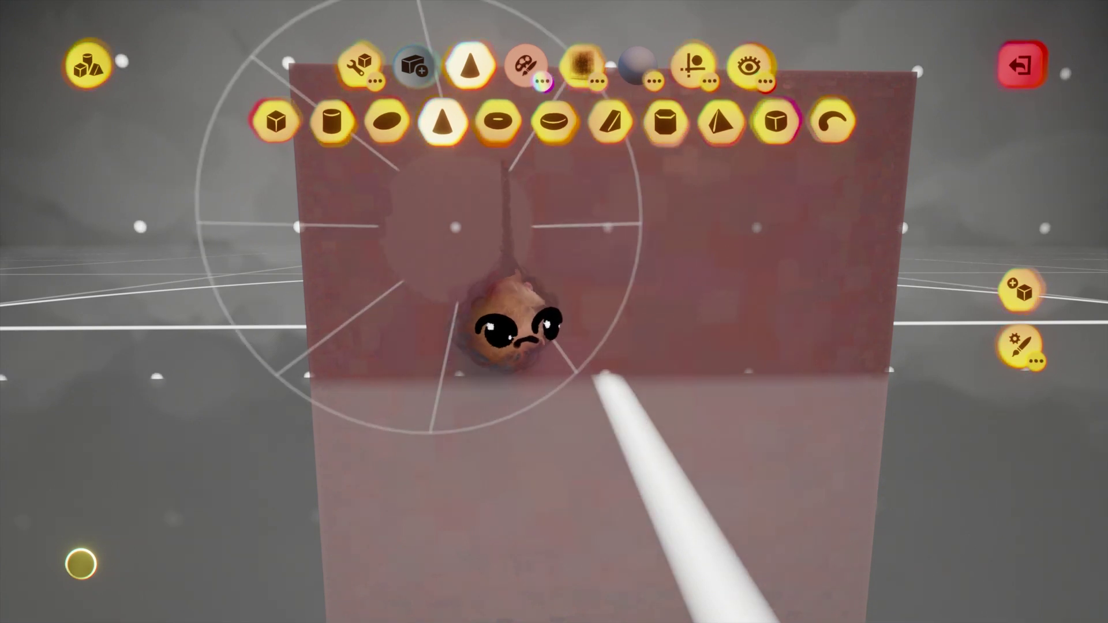
{"action": "left_click", "coordinate": [666, 121]}
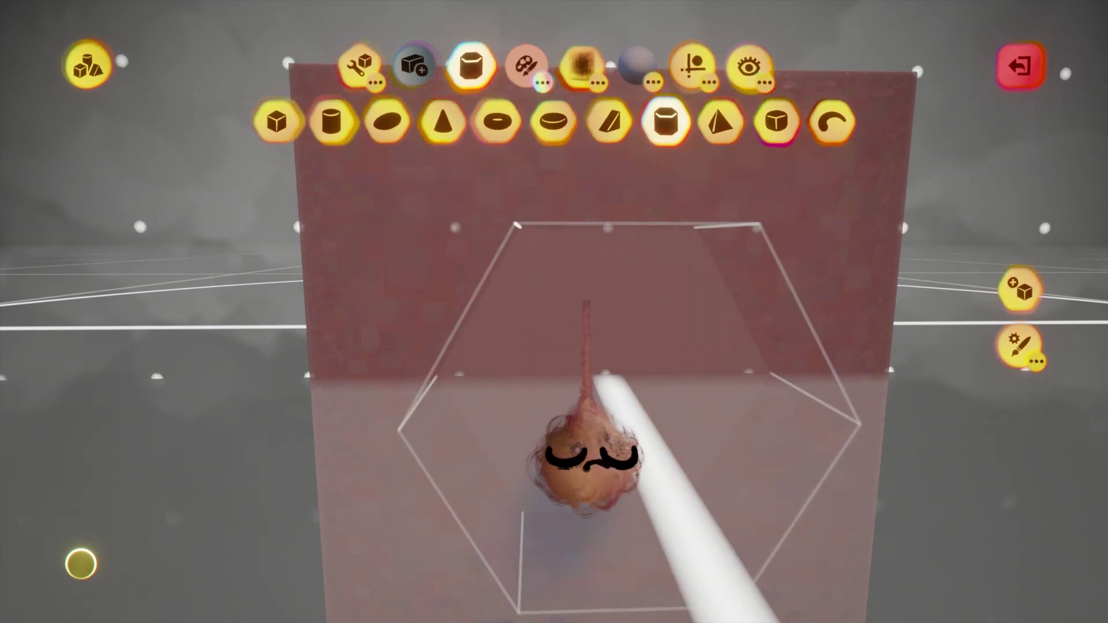
{"action": "left_click", "coordinate": [588, 456]}
{"action": "left_click_drag", "start_coordinate": [683, 56], "coordinate": [675, 3]}
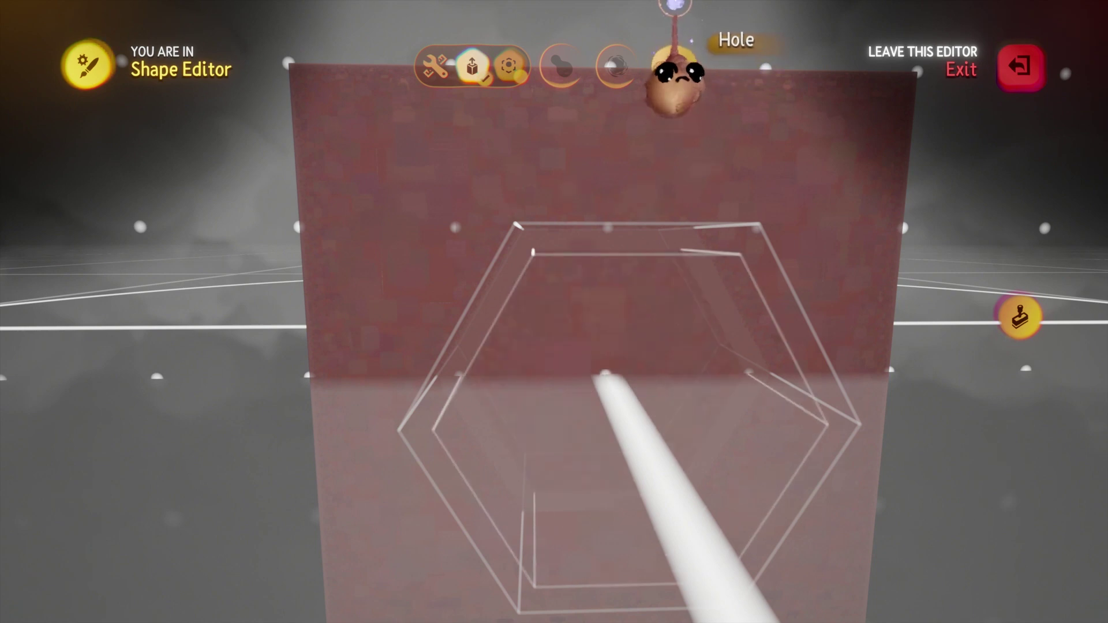
{"action": "mouse_move", "coordinate": [460, 231]}
{"action": "middle_mouse_down"}
{"action": "mouse_move", "coordinate": [453, 309]}
{"action": "mouse_move", "coordinate": [460, 234]}
{"action": "middle_mouse_up"}
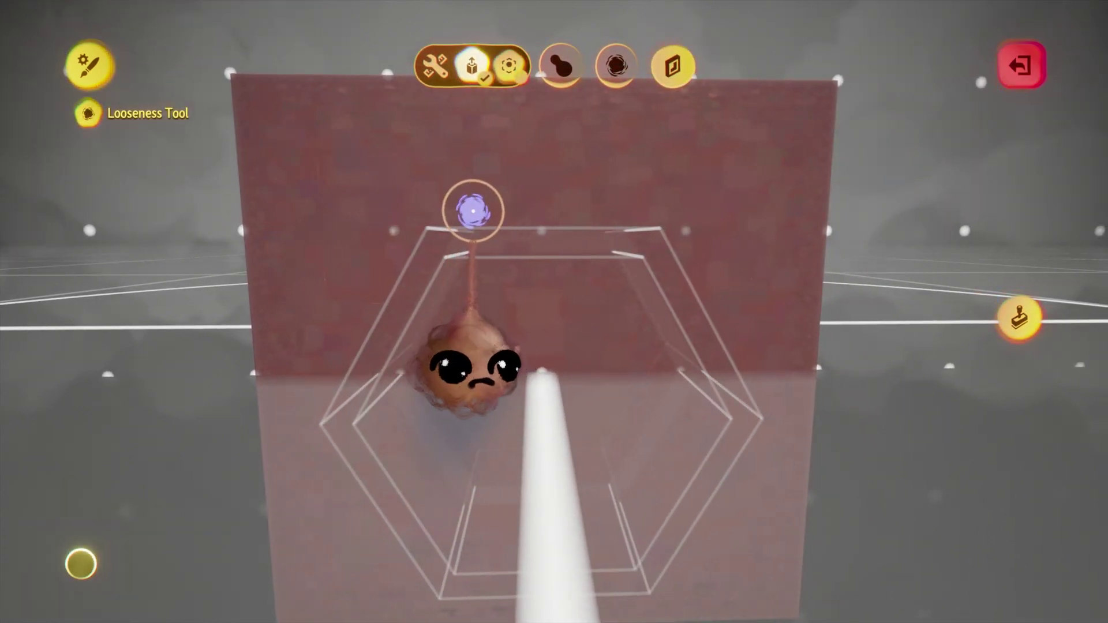
- Exit the Shape Editor and turn off Grid Snap for the hexagonal brush
{"action": "left_click", "coordinate": [1021, 66]}
{"action": "left_click", "coordinate": [695, 66]}
{"action": "left_click", "coordinate": [440, 120]}
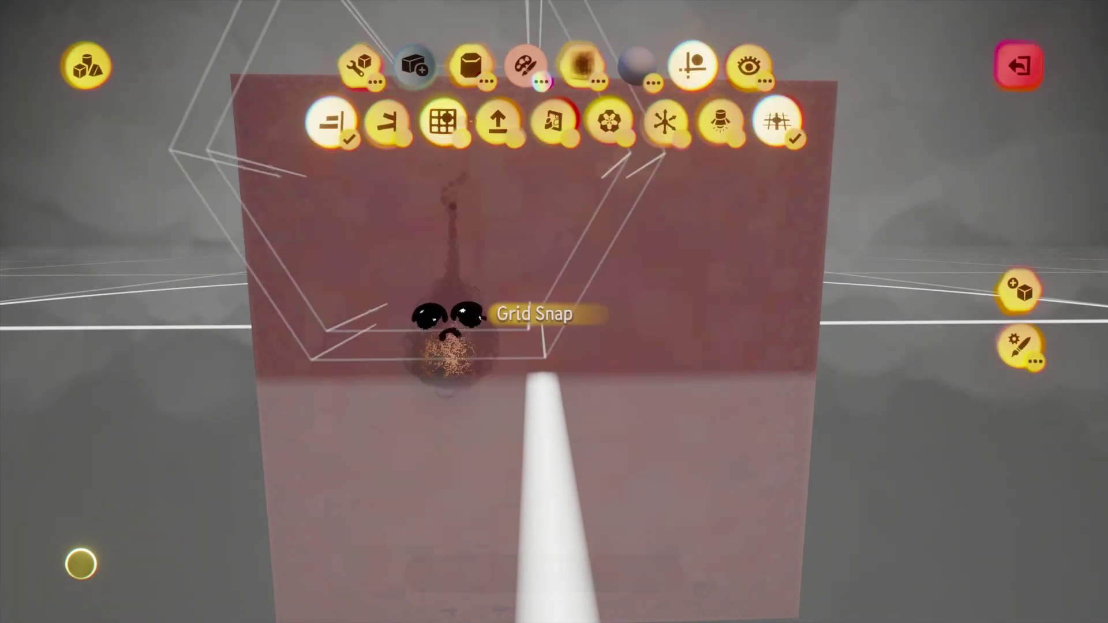
- Undo the last edit to the cube sculpture and check the sculpture's graphics memory
{"action": "middle_click_drag", "start_coordinate": [441, 239], "coordinate": [527, 242]}
{"action": "scroll", "coordinate": [544, 252], "scroll_direction": "down", "scroll_amount": 4}
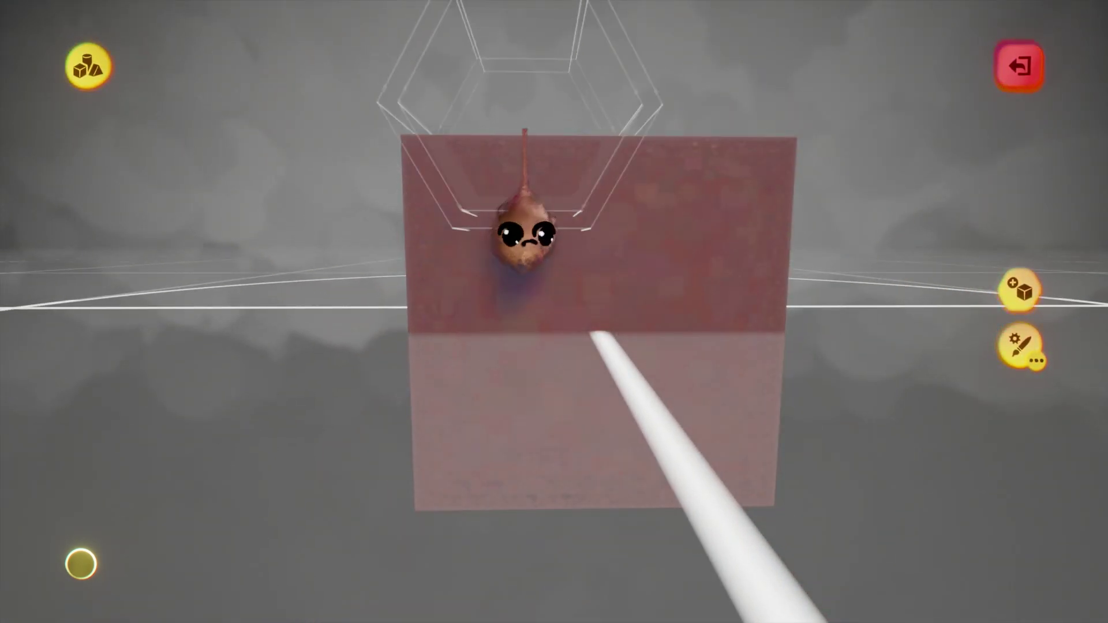
{"action": "key", "text": "ctrl+z"}
{"action": "middle_click_drag", "start_coordinate": [652, 600], "coordinate": [554, 618]}
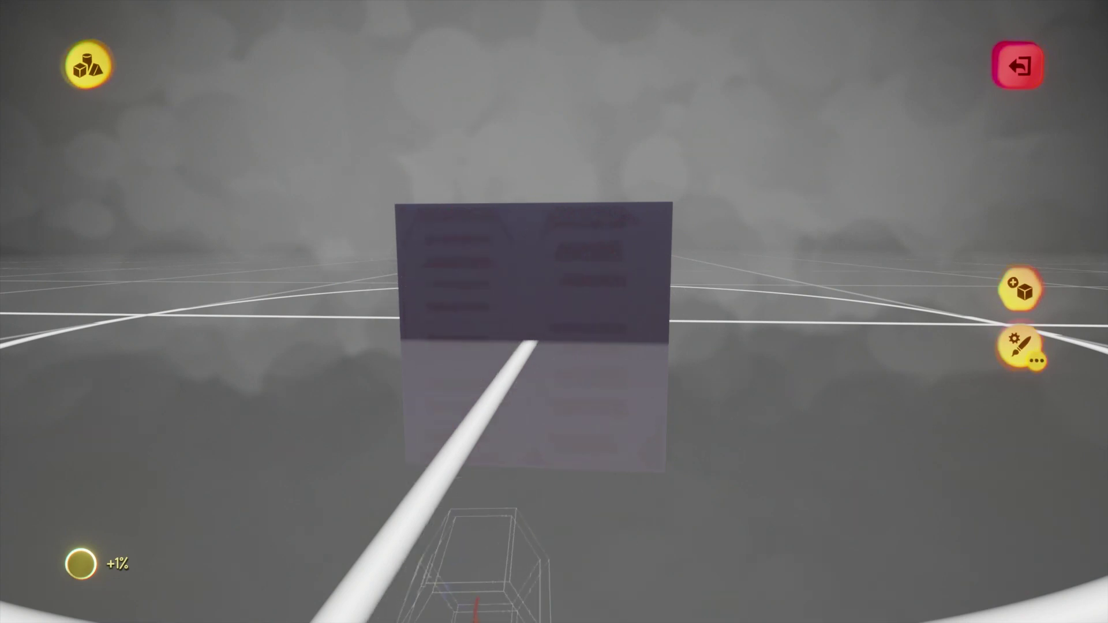
{"action": "middle_click_drag", "start_coordinate": [477, 620], "coordinate": [490, 302]}
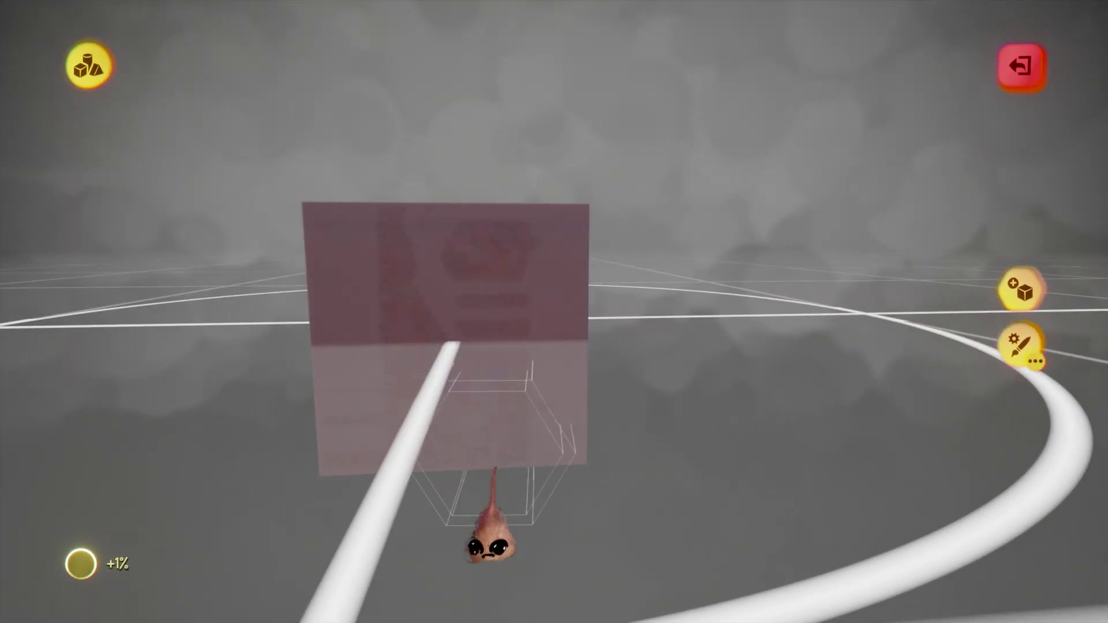
{"action": "mouse_move", "coordinate": [414, 619]}
{"action": "middle_mouse_down"}
{"action": "mouse_move", "coordinate": [520, 612]}
{"action": "mouse_move", "coordinate": [518, 621]}
{"action": "mouse_move", "coordinate": [517, 581]}
{"action": "mouse_move", "coordinate": [404, 603]}
{"action": "middle_mouse_up"}
{"action": "mouse_move", "coordinate": [81, 560]}
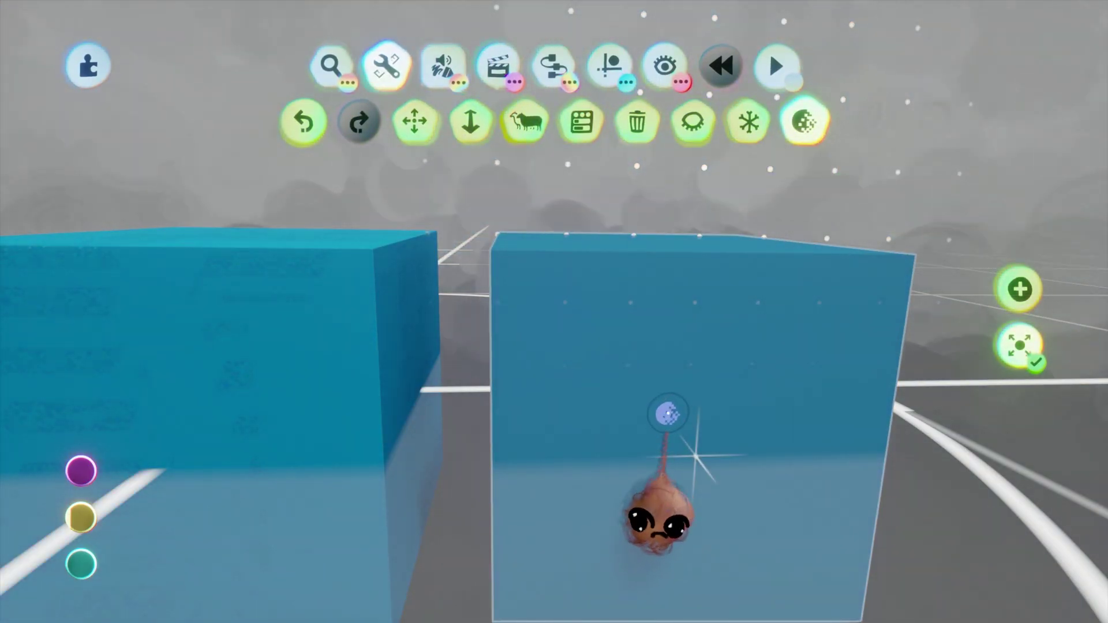
- Raise the right cube's detail with the Sculpture Detail tool and place the cube flush against the left one
{"action": "left_click", "coordinate": [666, 423]}
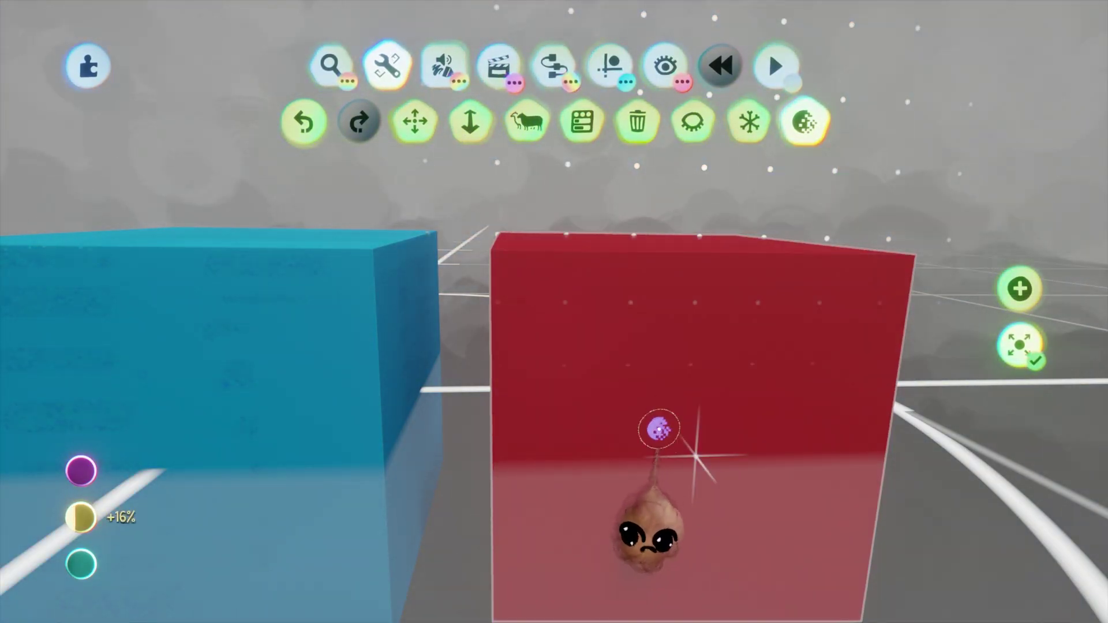
{"action": "mouse_move", "coordinate": [85, 519]}
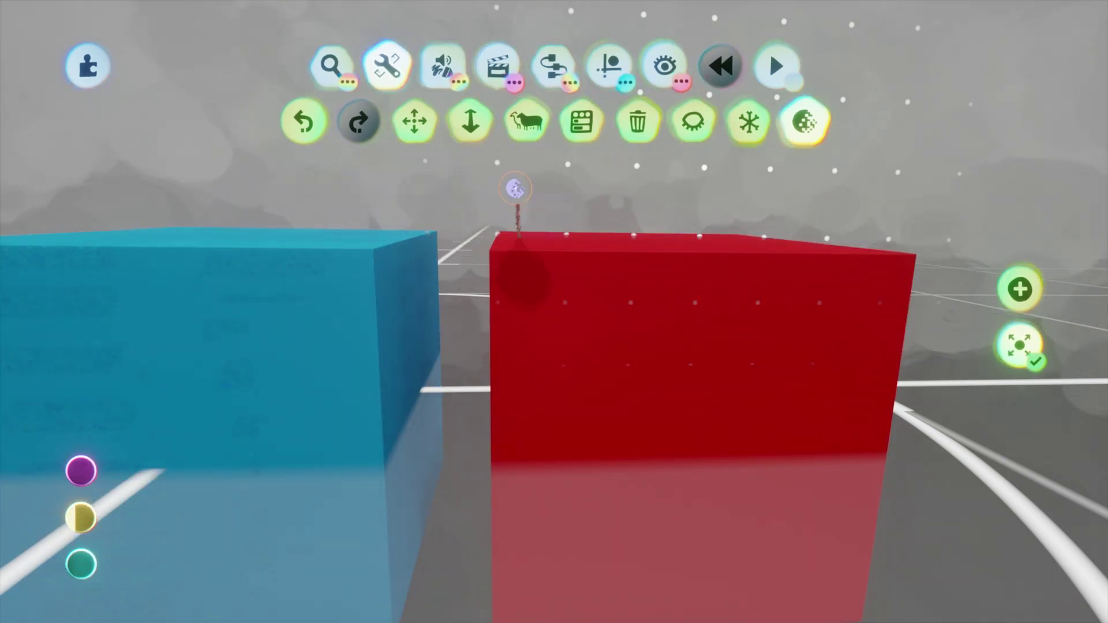
{"action": "left_click", "coordinate": [414, 122]}
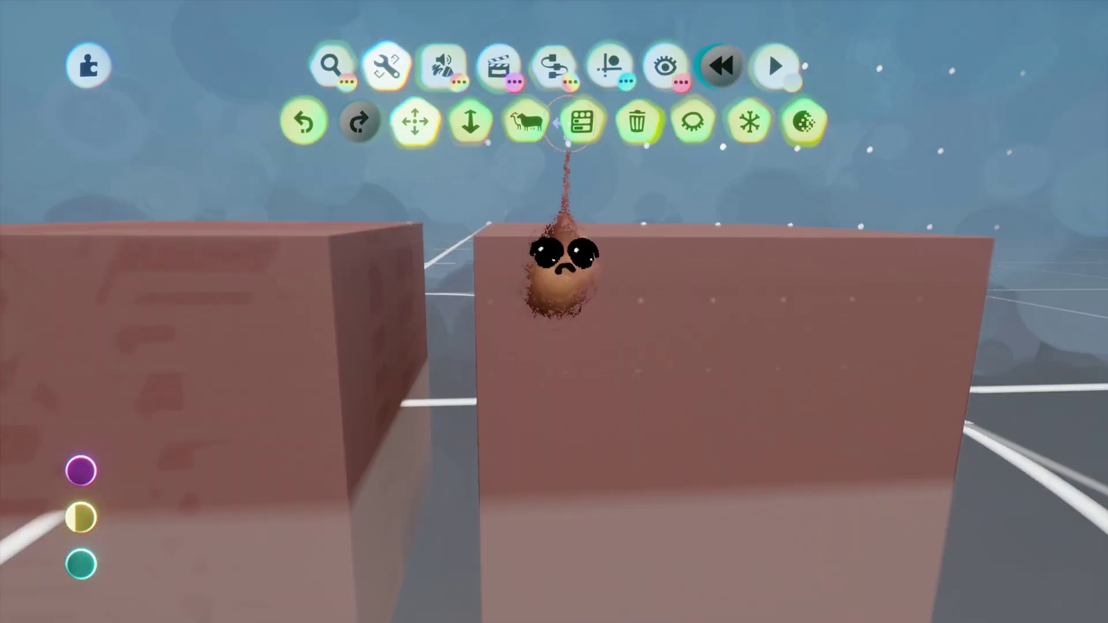
{"action": "left_click", "coordinate": [610, 66]}
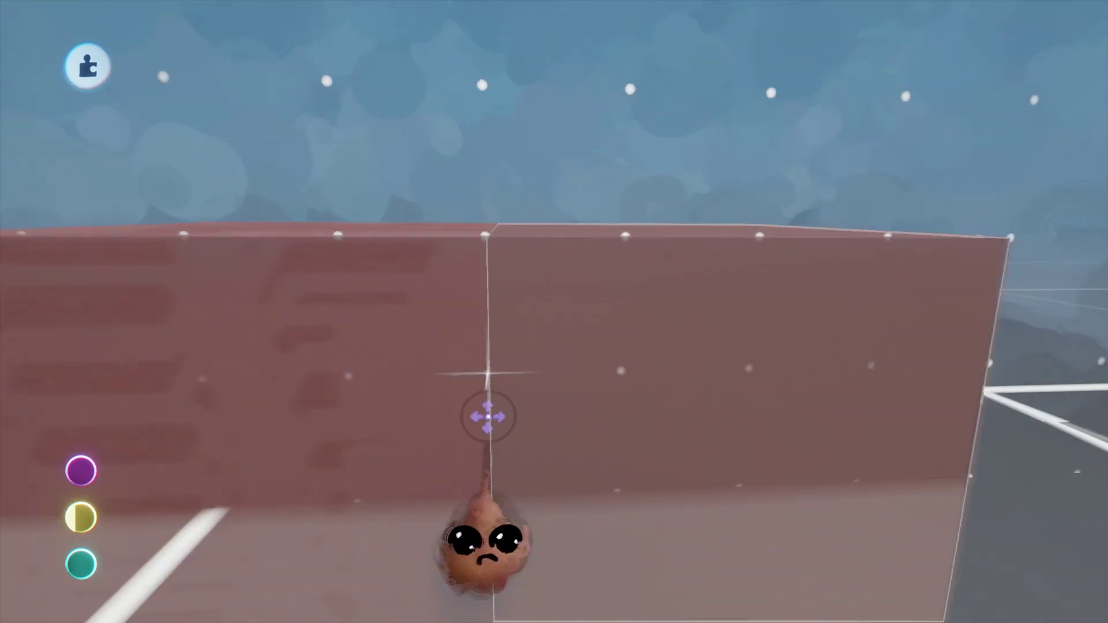
{"action": "middle_click_drag", "start_coordinate": [488, 416], "coordinate": [545, 95]}
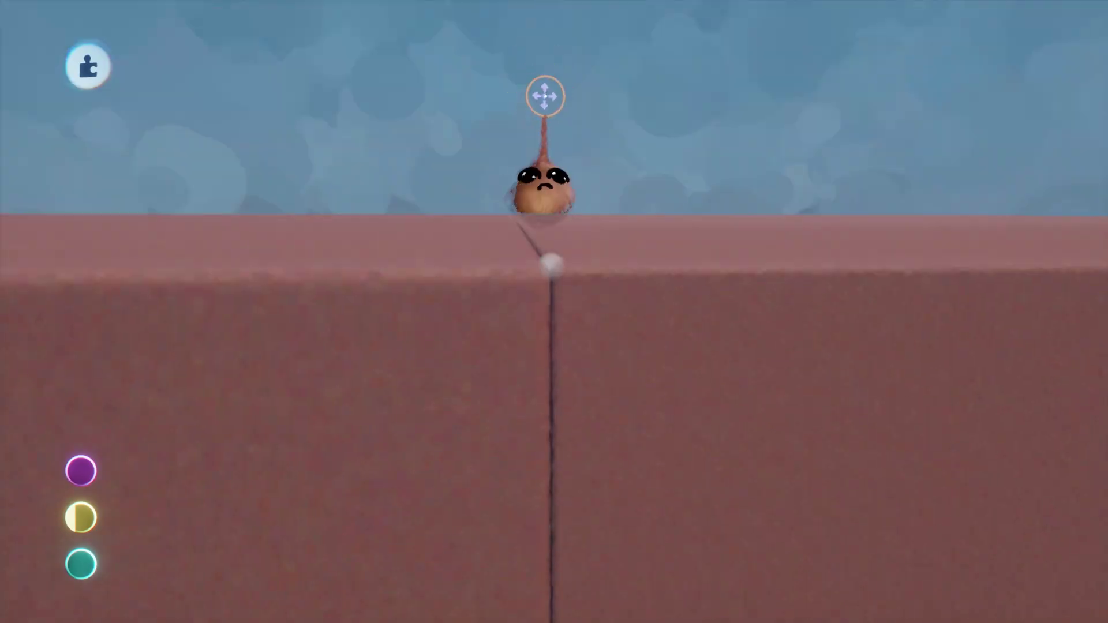
- Lower the Sculpture Detail of the two adjoining cubes and check the scene's graphics memory
{"action": "left_click", "coordinate": [387, 65]}
{"action": "left_click", "coordinate": [805, 122]}
{"action": "left_click", "coordinate": [415, 122]}
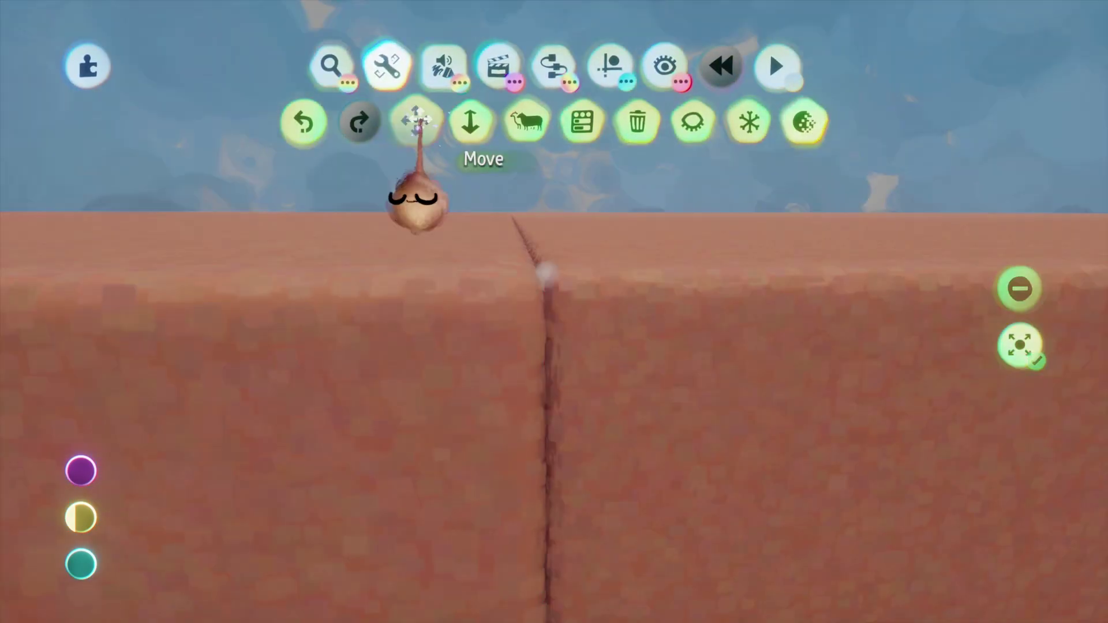
{"action": "left_click", "coordinate": [805, 121]}
{"action": "left_click", "coordinate": [415, 122]}
{"action": "mouse_move", "coordinate": [80, 520]}
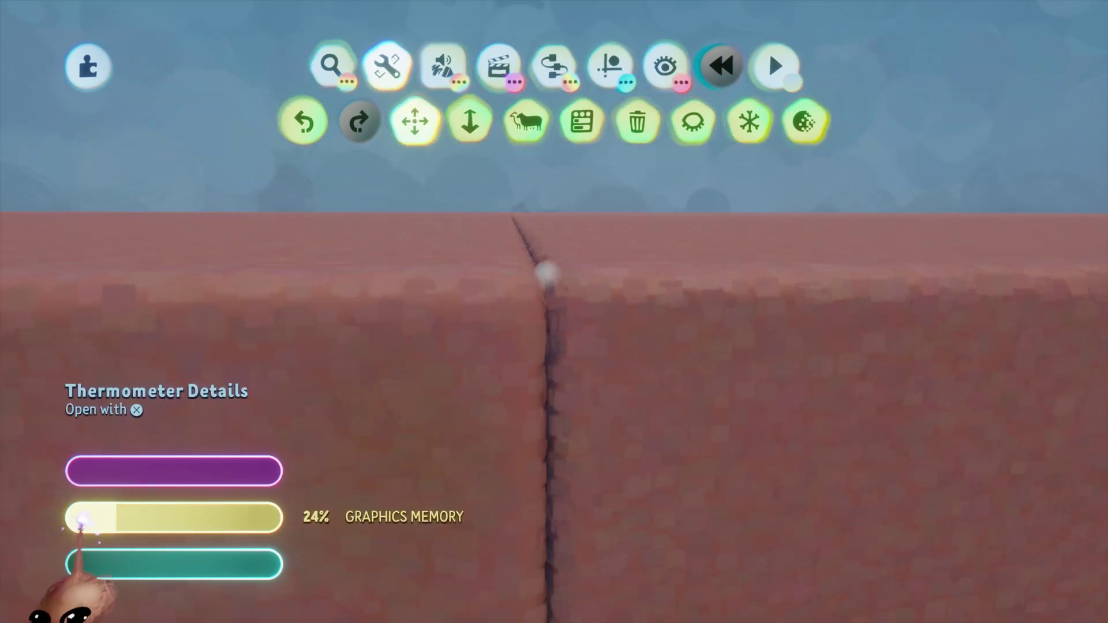
- Reduce the right cube's Sculpture Detail further and check the graphics memory again
{"action": "left_click", "coordinate": [806, 121]}
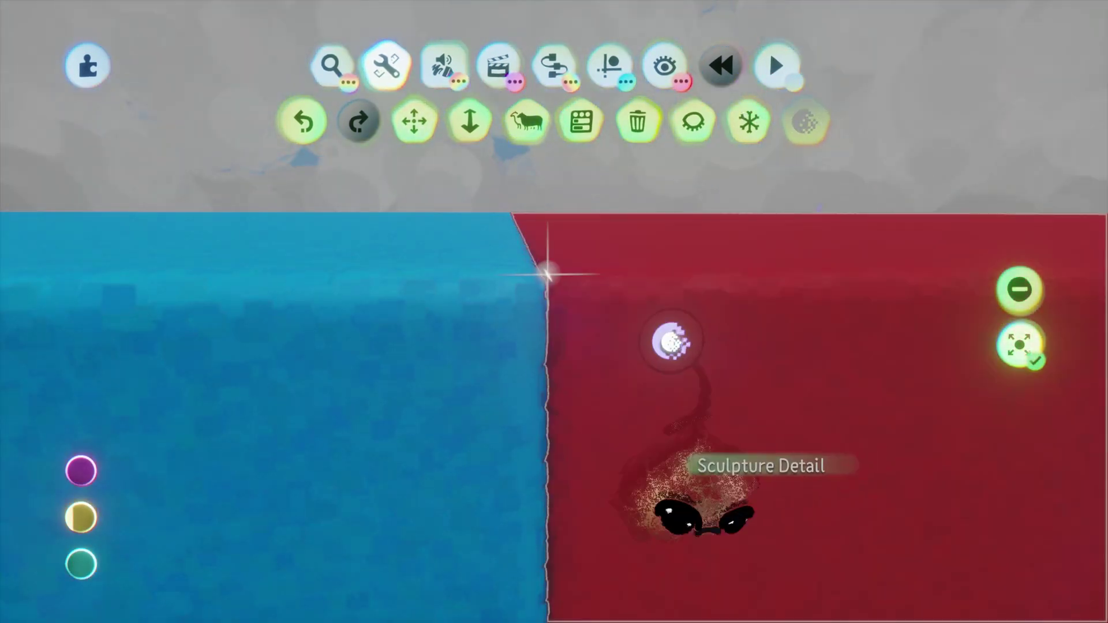
{"action": "left_click", "coordinate": [674, 382]}
{"action": "left_click", "coordinate": [410, 119]}
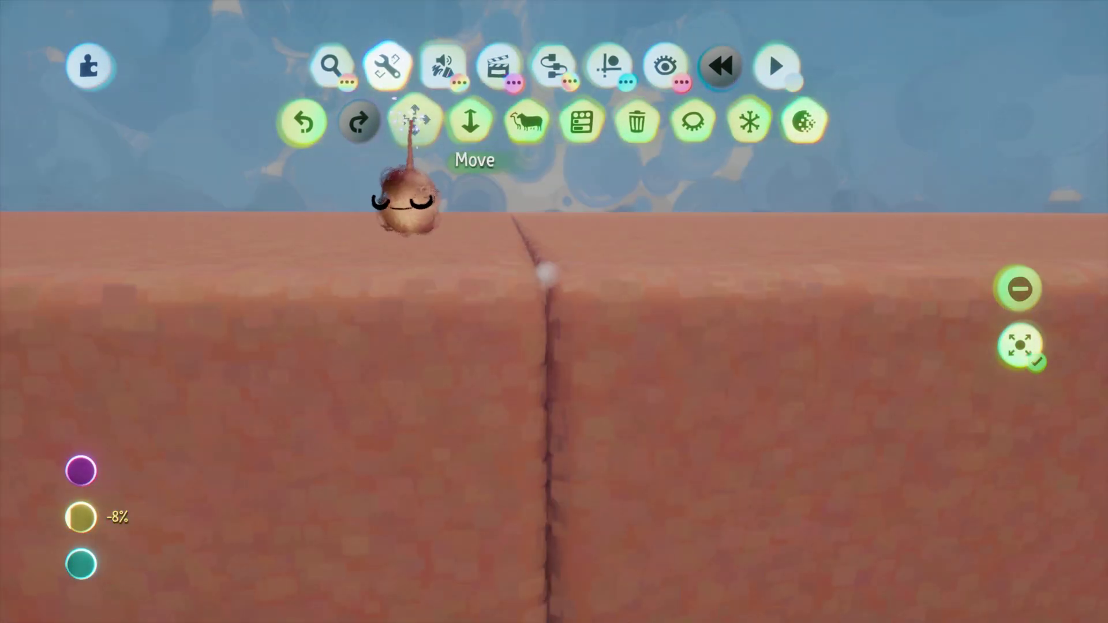
{"action": "left_click", "coordinate": [411, 120]}
{"action": "mouse_move", "coordinate": [89, 520]}
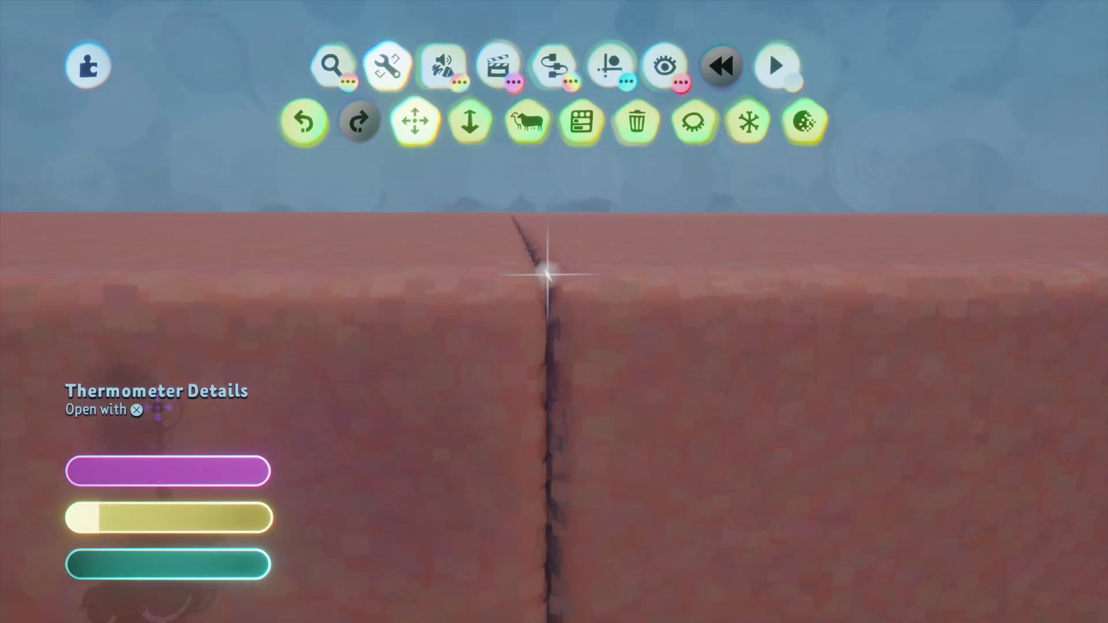
- Clone the orange cube into a row of three, clone that row above it, and check the graphics memory
{"action": "scroll", "coordinate": [164, 415], "scroll_direction": "down", "scroll_amount": 5}
{"action": "scroll", "coordinate": [176, 428], "scroll_direction": "down", "scroll_amount": 1}
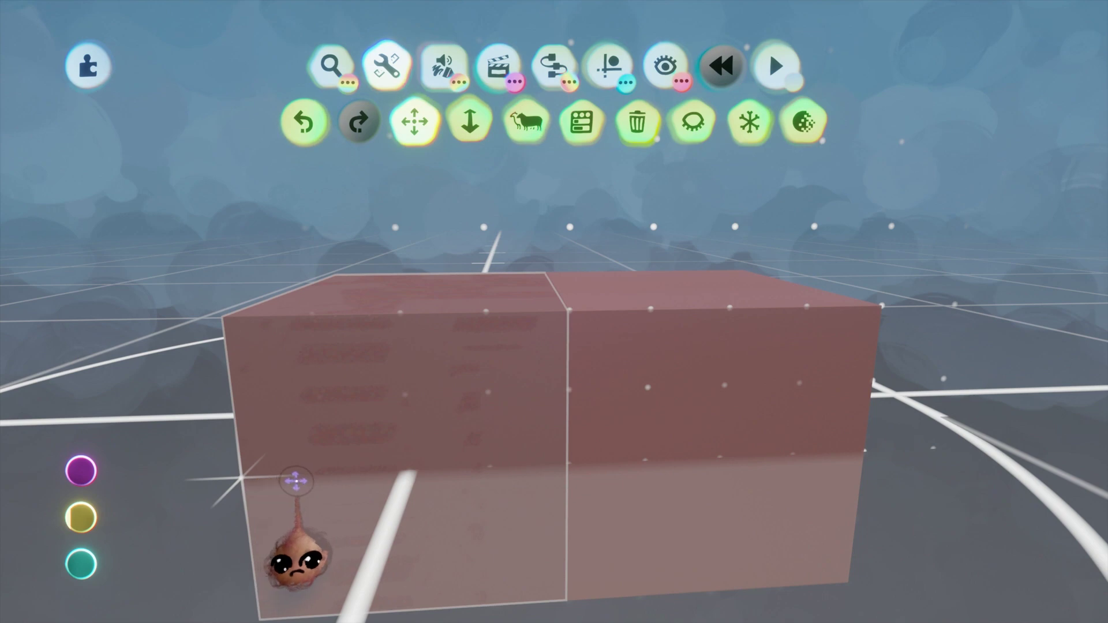
{"action": "middle_click_drag", "start_coordinate": [331, 478], "coordinate": [386, 302]}
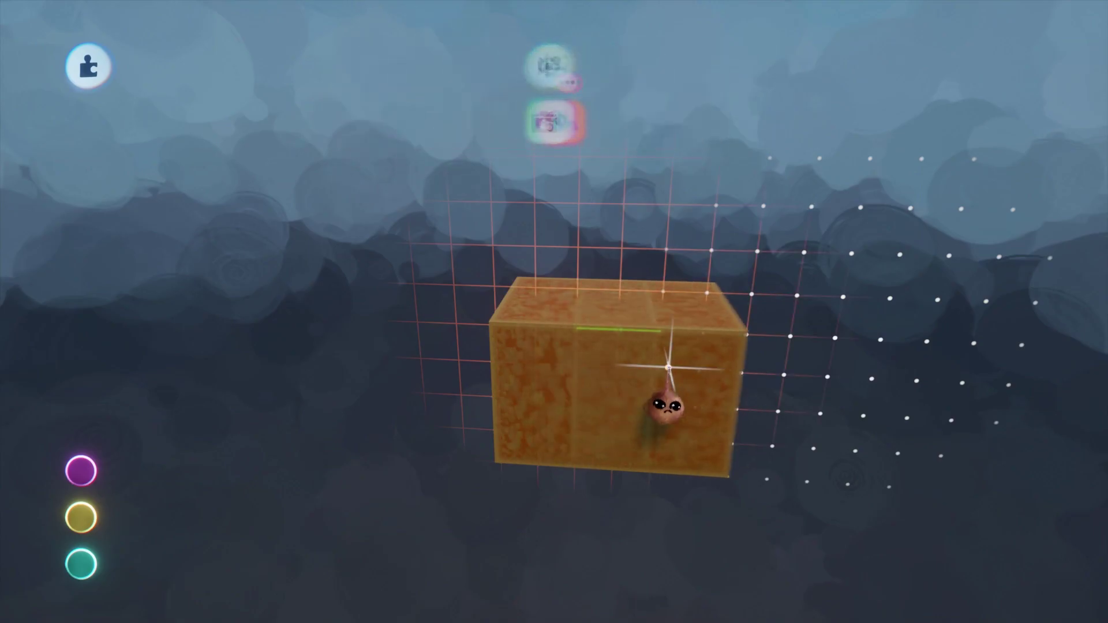
{"action": "left_click_drag", "start_coordinate": [676, 323], "coordinate": [734, 369]}
{"action": "key", "text": "Right"}
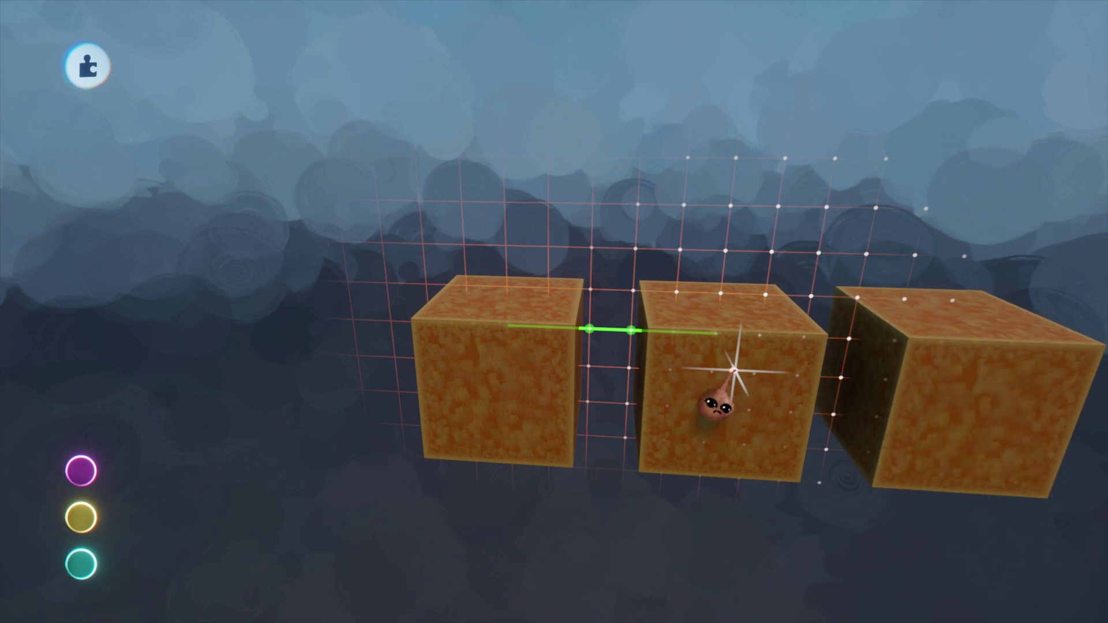
{"action": "left_click_drag", "start_coordinate": [492, 398], "coordinate": [482, 161]}
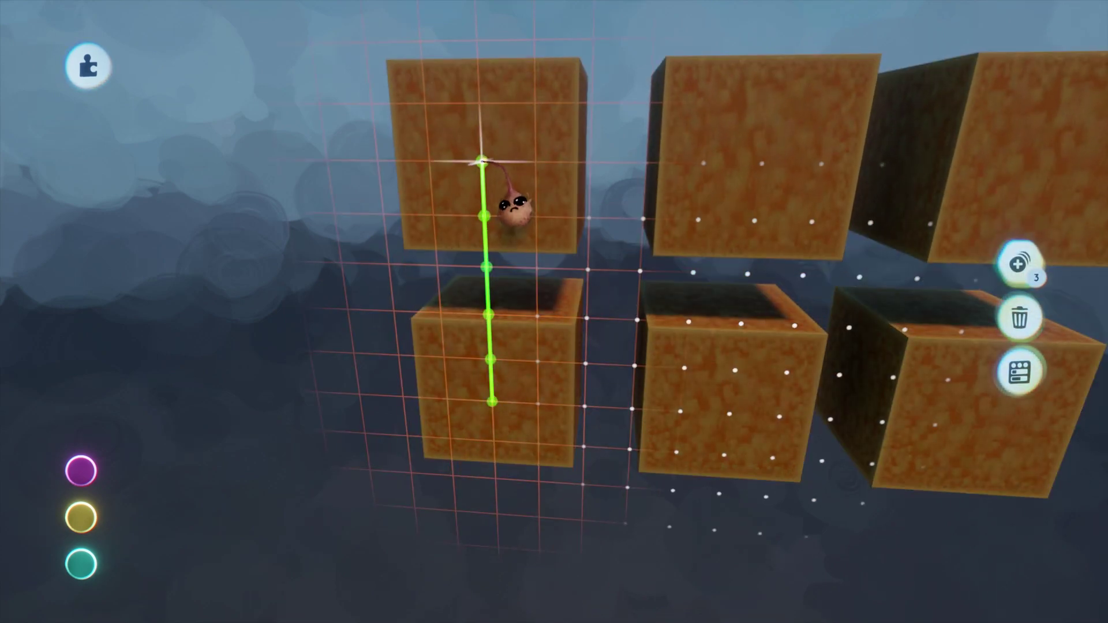
{"action": "left_click_drag", "start_coordinate": [591, 620], "coordinate": [593, 381]}
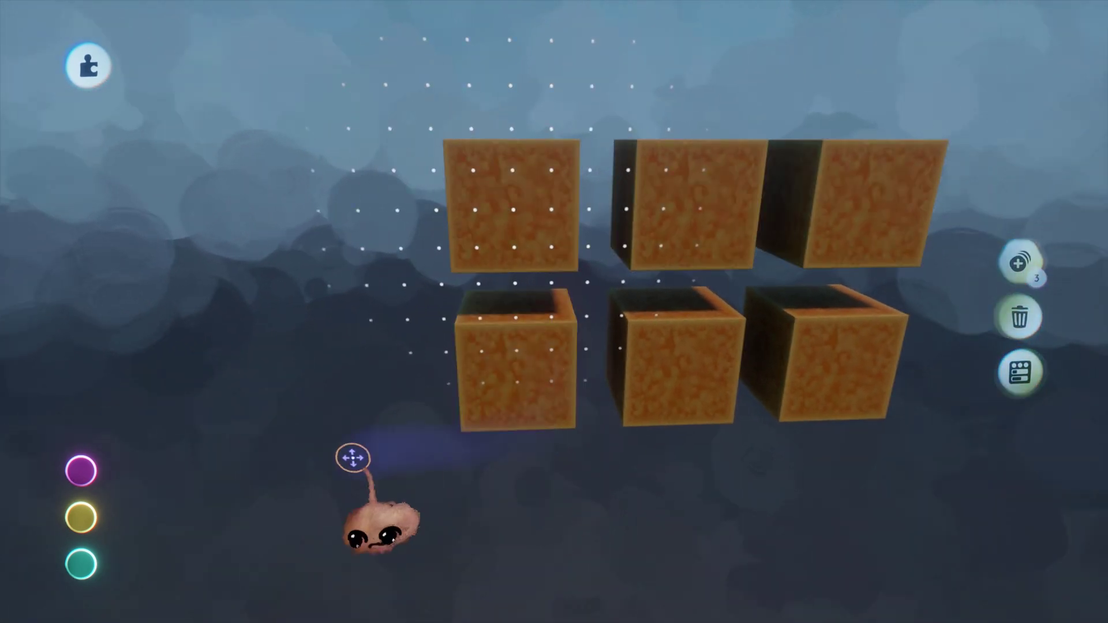
{"action": "mouse_move", "coordinate": [89, 522]}
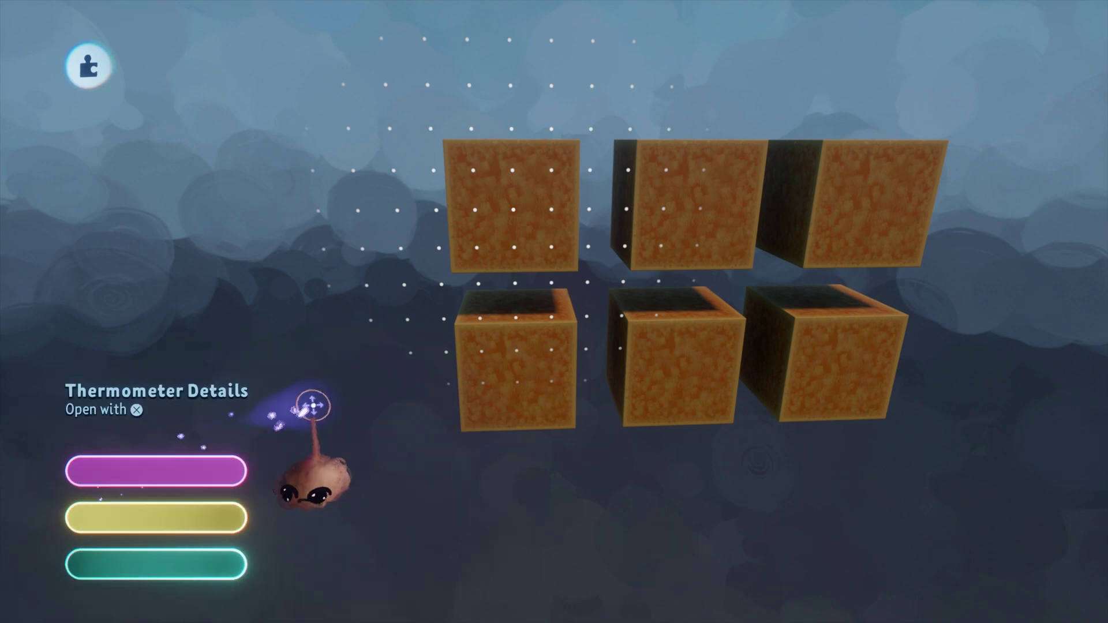
- Enter Sculpt Mode on the lower middle cube and turn on the Guides settings to disable Grid Snap
{"action": "left_click_drag", "start_coordinate": [312, 403], "coordinate": [492, 258]}
{"action": "mouse_move", "coordinate": [523, 271]}
{"action": "middle_mouse_down"}
{"action": "mouse_move", "coordinate": [539, 366]}
{"action": "mouse_move", "coordinate": [521, 379]}
{"action": "middle_mouse_up"}
{"action": "left_click", "coordinate": [715, 396]}
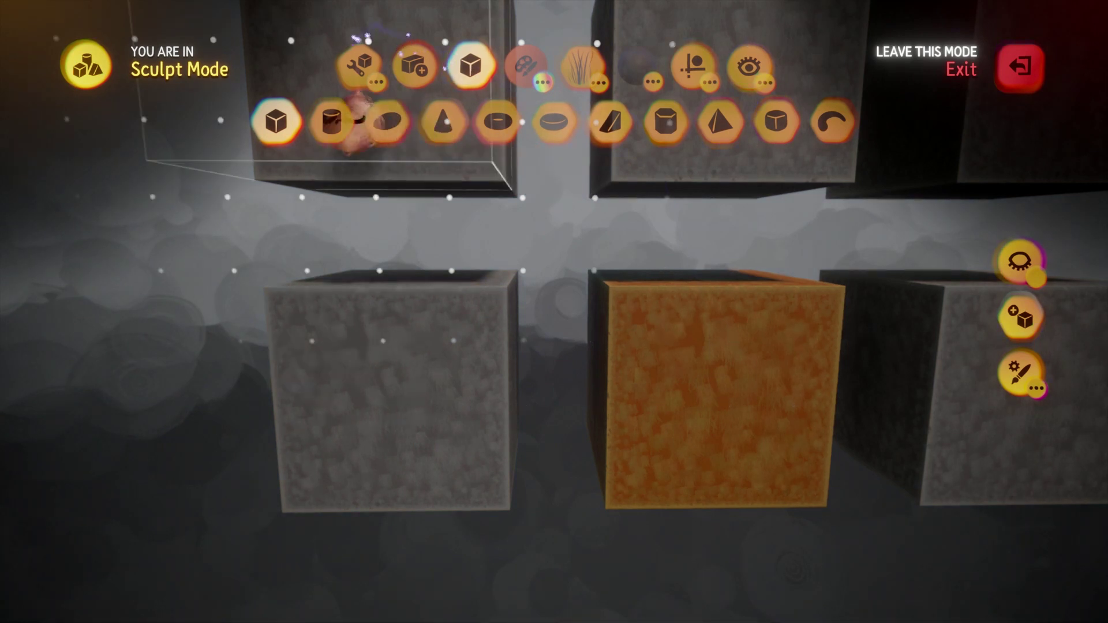
{"action": "left_click", "coordinate": [692, 67]}
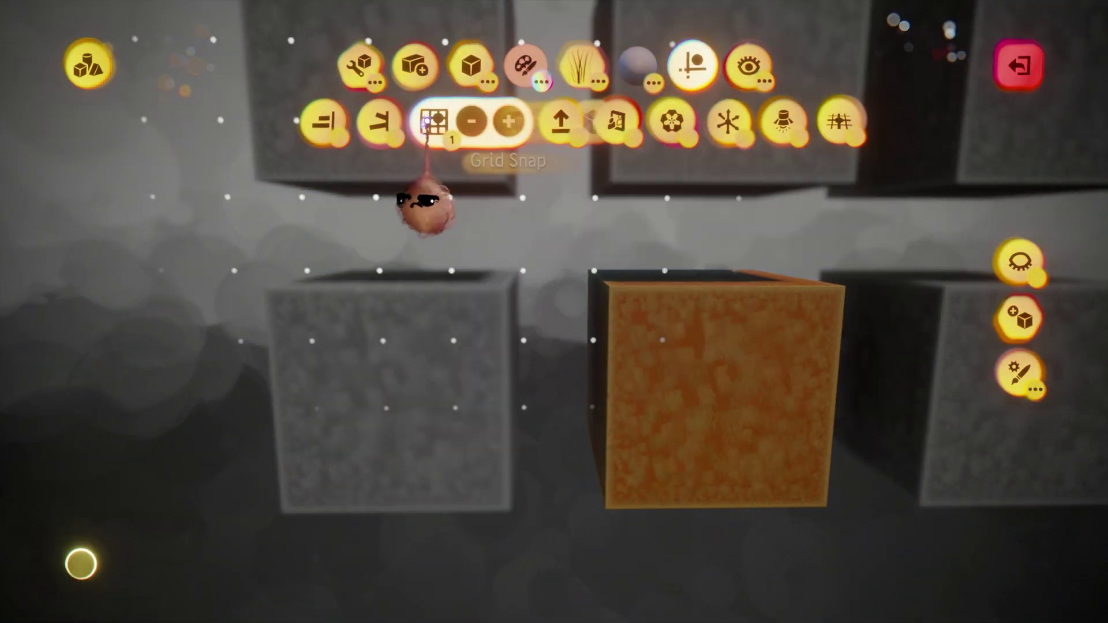
{"action": "left_click", "coordinate": [433, 121]}
- Choose Spraypaint with dark blue and spray a patch on the lower middle cube
{"action": "left_click", "coordinate": [359, 67]}
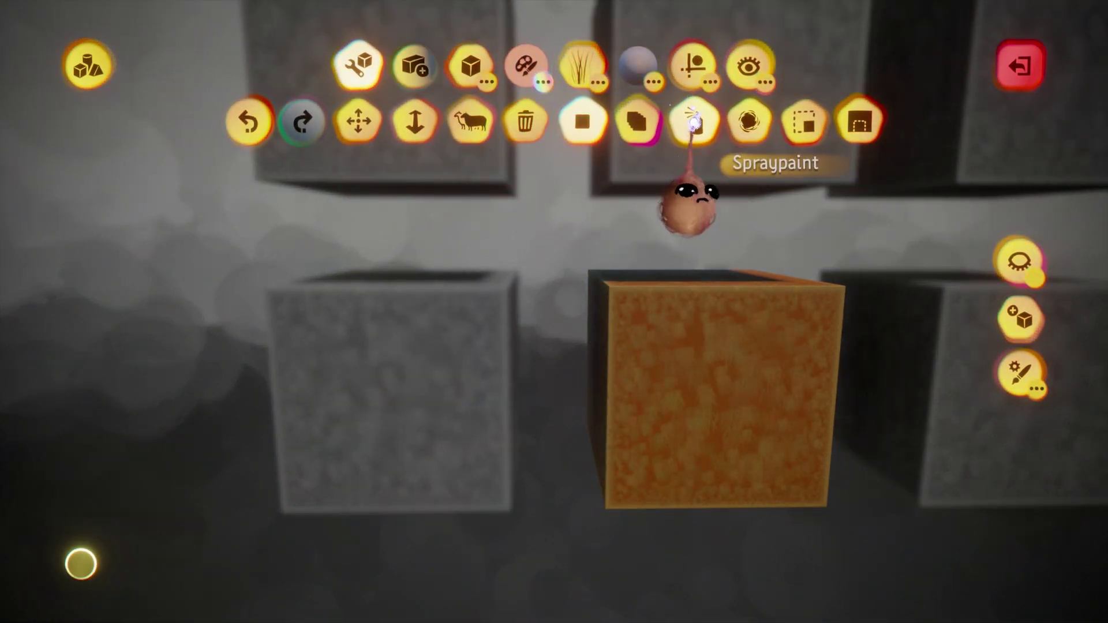
{"action": "left_click", "coordinate": [523, 68]}
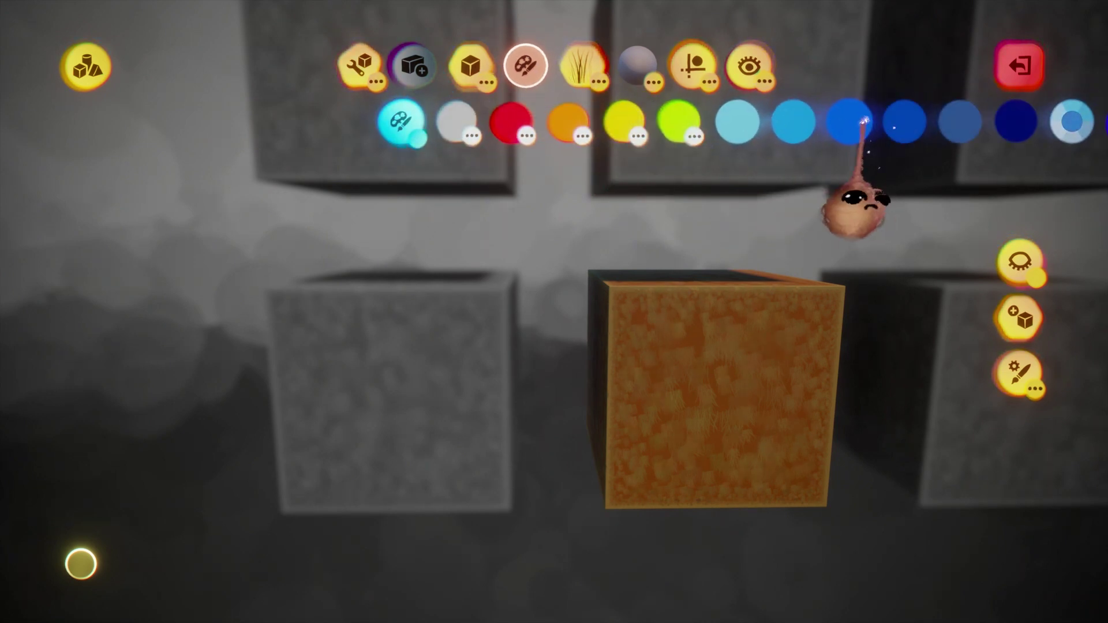
{"action": "left_click", "coordinate": [1008, 129]}
{"action": "mouse_move", "coordinate": [501, 369]}
{"action": "left_mouse_down"}
{"action": "mouse_move", "coordinate": [522, 355]}
{"action": "mouse_move", "coordinate": [699, 354]}
{"action": "left_mouse_up"}
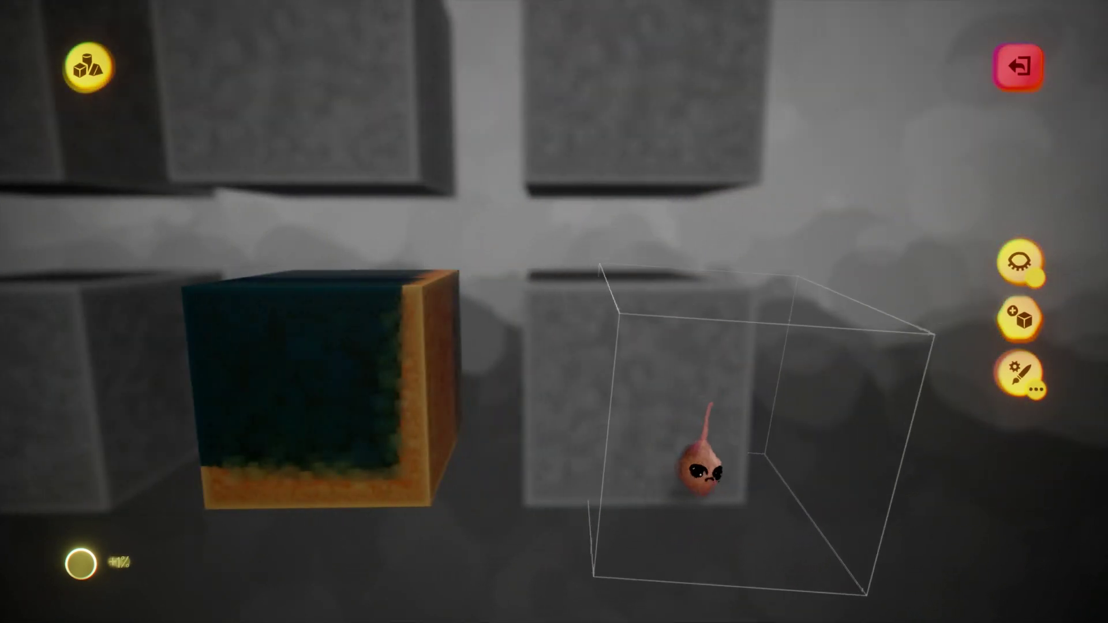
- Spraypaint dark blue patches on the remaining cubes, exit Sculpt Mode and check the graphics memory
{"action": "left_click", "coordinate": [705, 404]}
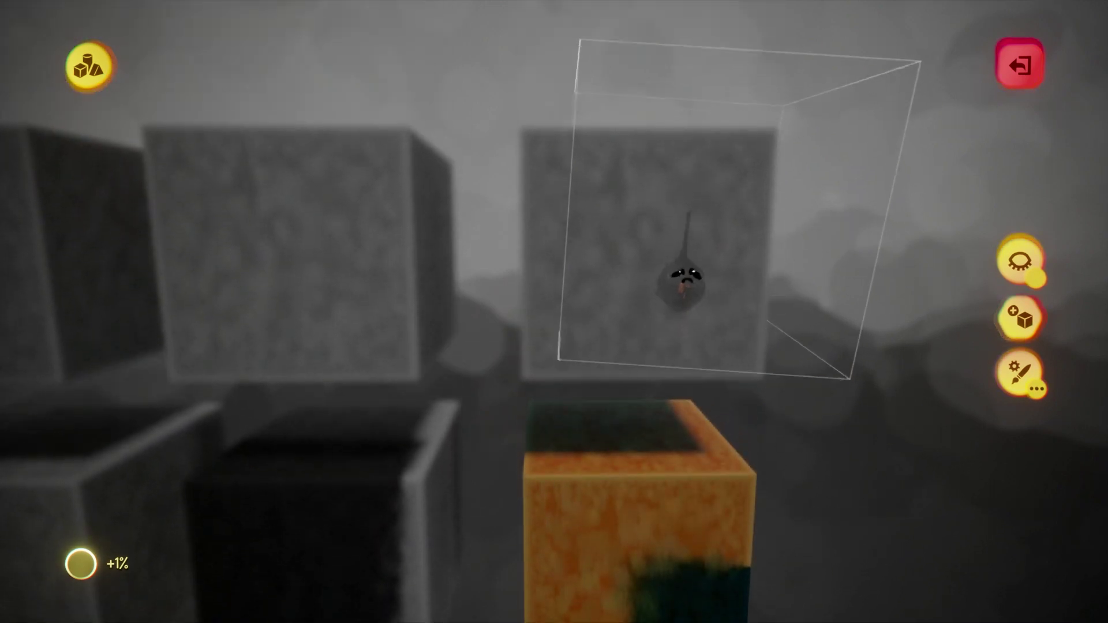
{"action": "left_click", "coordinate": [679, 277]}
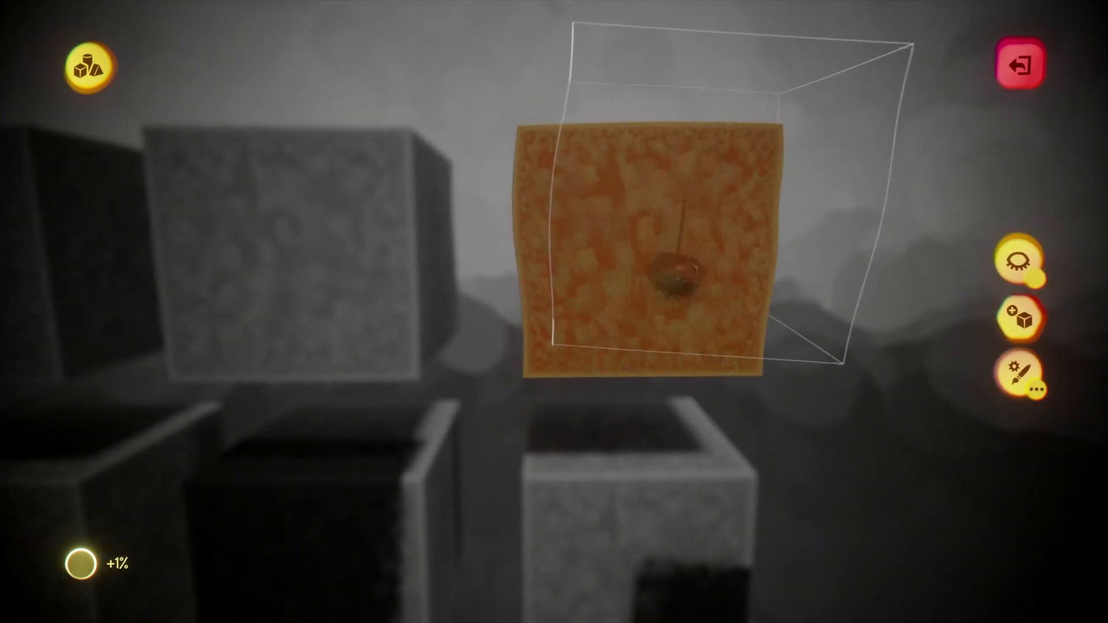
{"action": "middle_click_drag", "start_coordinate": [703, 271], "coordinate": [332, 332]}
{"action": "left_click", "coordinate": [345, 245]}
{"action": "key", "text": "Escape"}
{"action": "scroll", "coordinate": [502, 490], "scroll_direction": "down", "scroll_amount": 5}
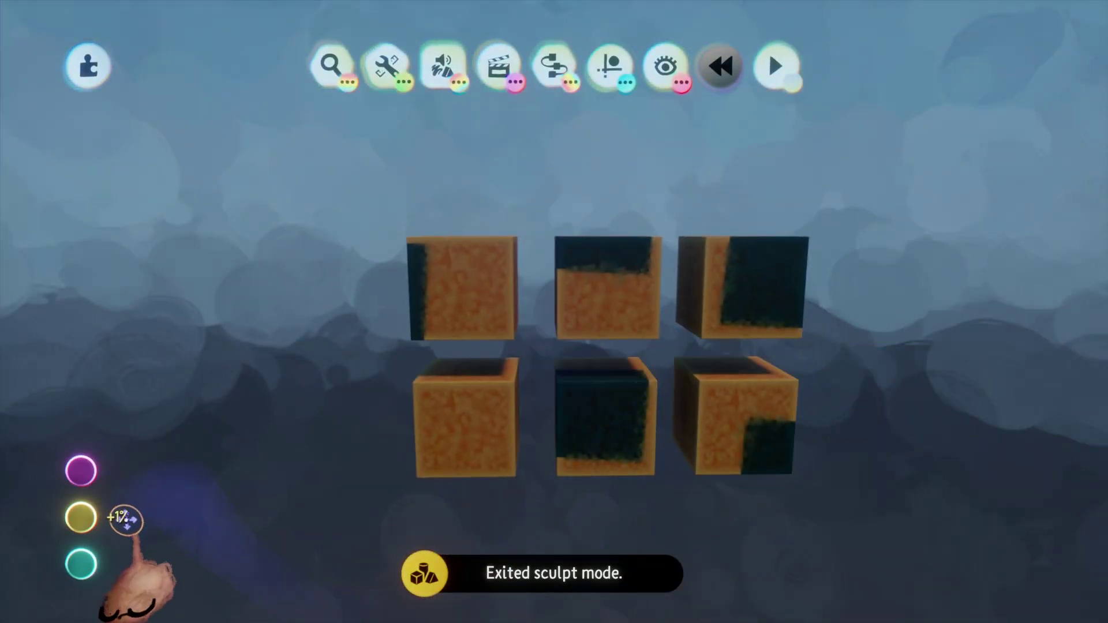
{"action": "mouse_move", "coordinate": [81, 525]}
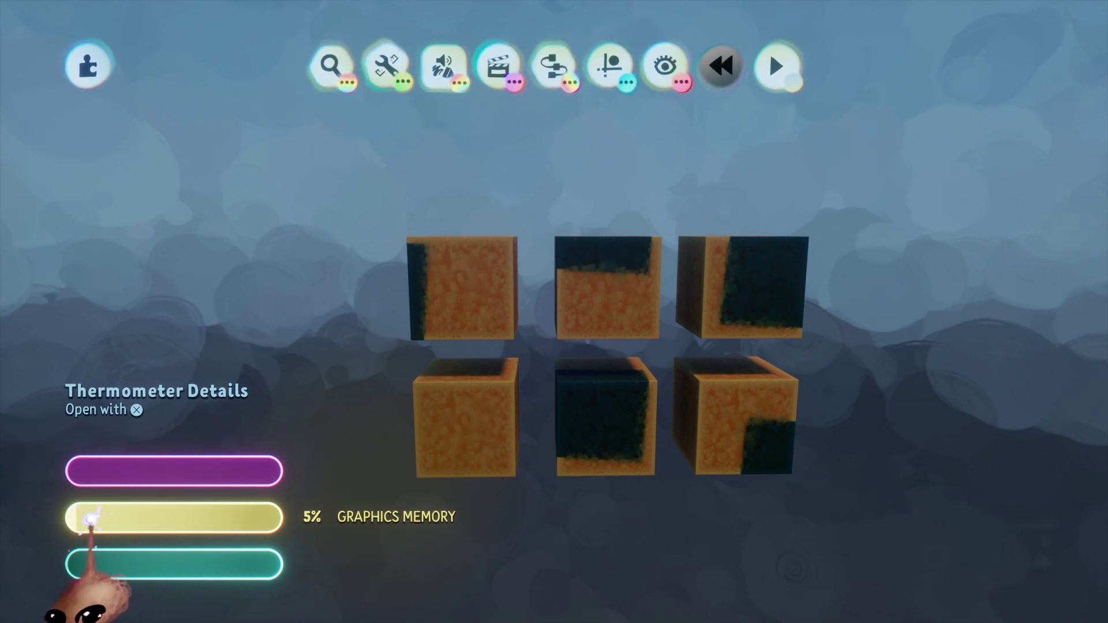
- Undo the dark blue spraypaint on all the cubes
{"action": "scroll", "coordinate": [365, 575], "scroll_direction": "up", "scroll_amount": 2}
{"action": "key", "text": "ctrl+z"}
{"action": "key", "text": "ctrl+z"}
{"action": "key", "text": "ctrl+z"}
{"action": "key", "text": "ctrl+z"}
{"action": "key", "text": "ctrl+z"}
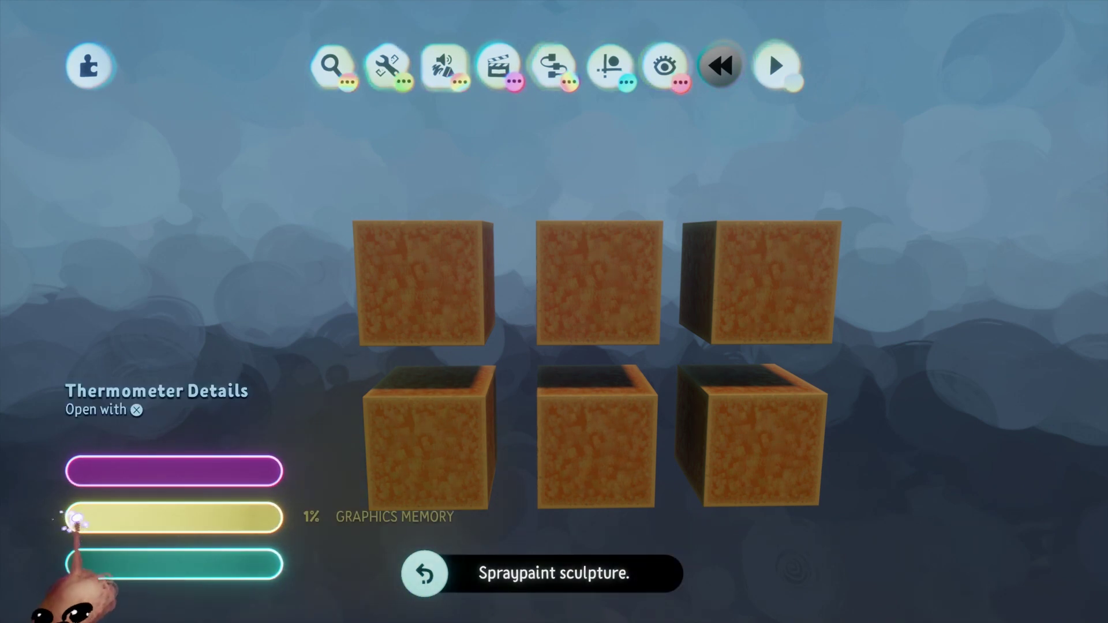
- Increase the looseness of the lower middle cube in its Fleck Properties
{"action": "scroll", "coordinate": [575, 426], "scroll_direction": "up", "scroll_amount": 4}
{"action": "middle_click_drag", "start_coordinate": [575, 425], "coordinate": [596, 366]}
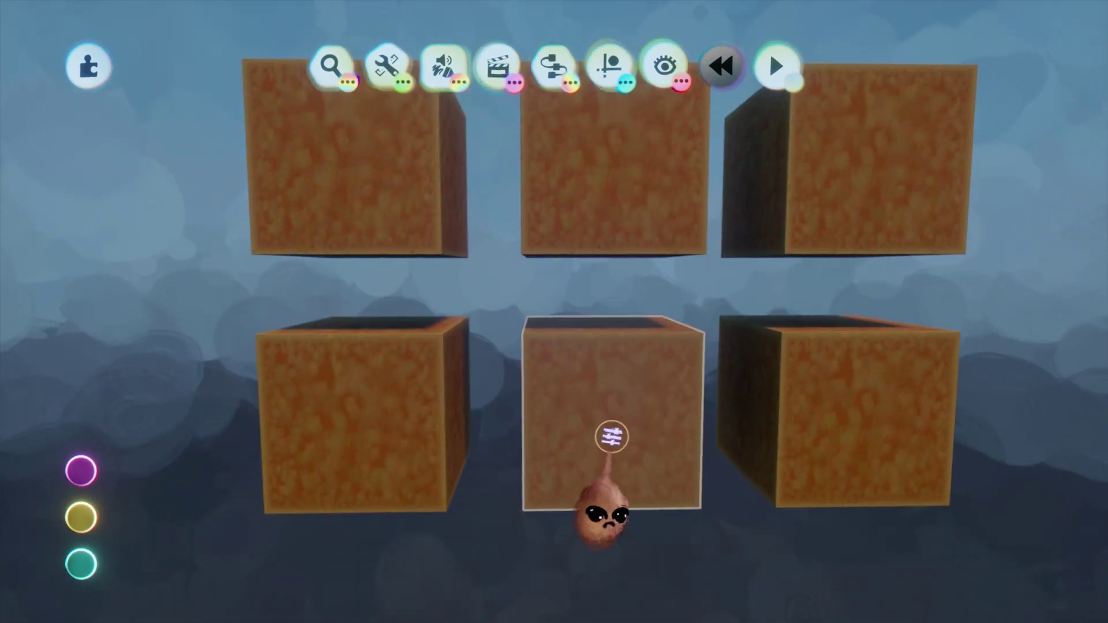
{"action": "left_click", "coordinate": [611, 436]}
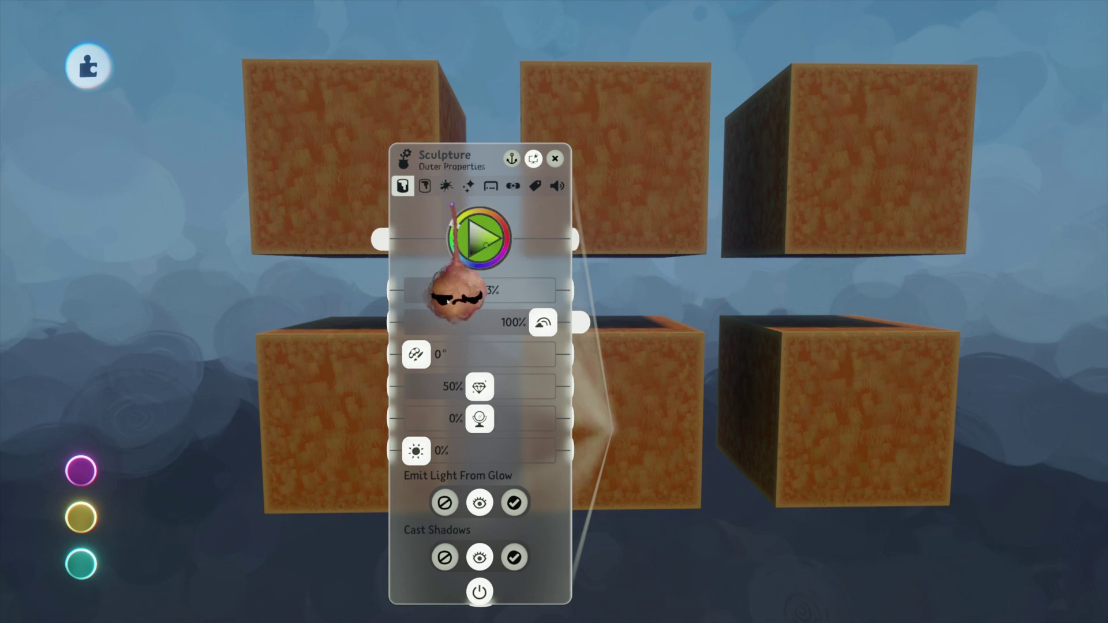
{"action": "left_click", "coordinate": [446, 185]}
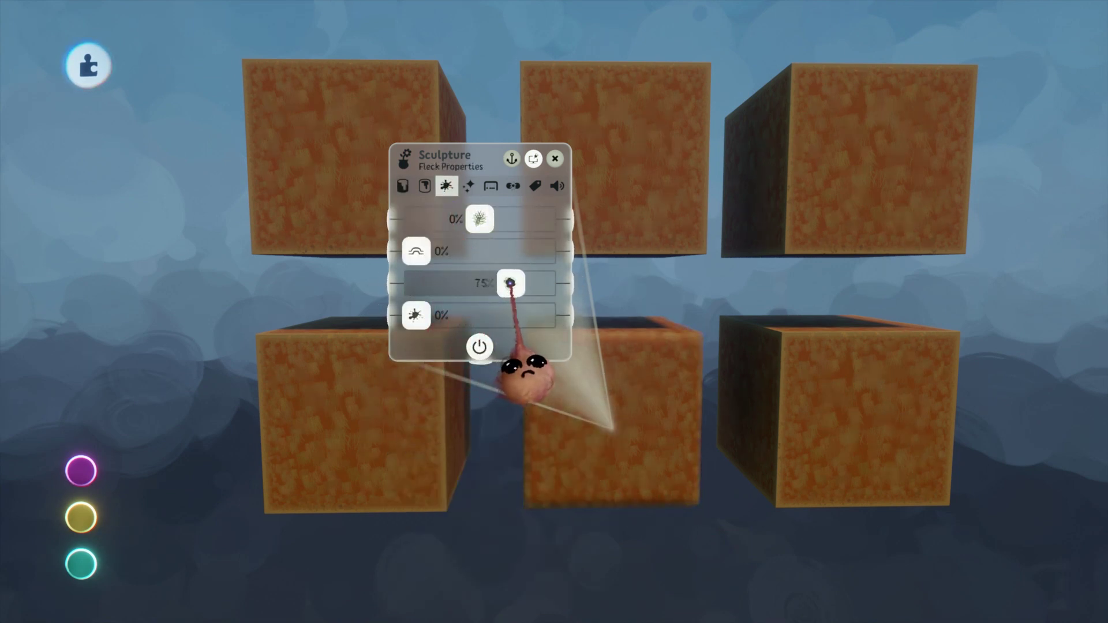
{"action": "key", "text": "Escape"}
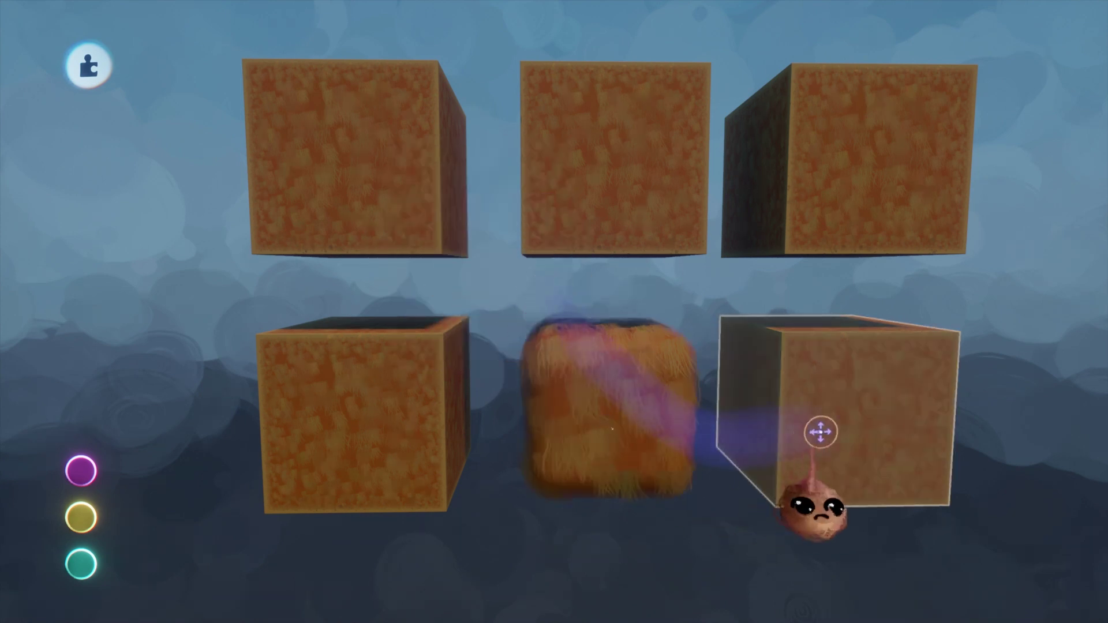
- Set the lower right cube's looseness to 100% in its Fleck Properties
{"action": "left_click", "coordinate": [822, 434]}
{"action": "left_click", "coordinate": [658, 186]}
{"action": "left_click_drag", "start_coordinate": [719, 284], "coordinate": [755, 285]}
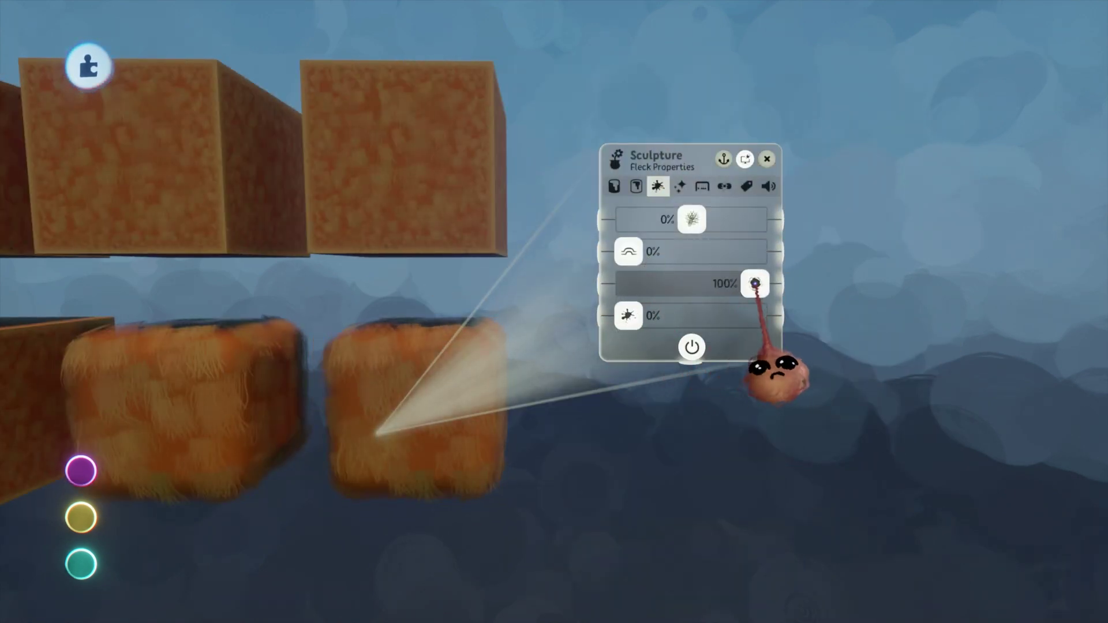
- Set the upper right cube's looseness to 85% in its Fleck Properties
{"action": "key", "text": "Escape"}
{"action": "left_click", "coordinate": [412, 187]}
{"action": "left_click", "coordinate": [521, 83]}
{"action": "left_click_drag", "start_coordinate": [492, 182], "coordinate": [601, 183]}
{"action": "key", "text": "Escape"}
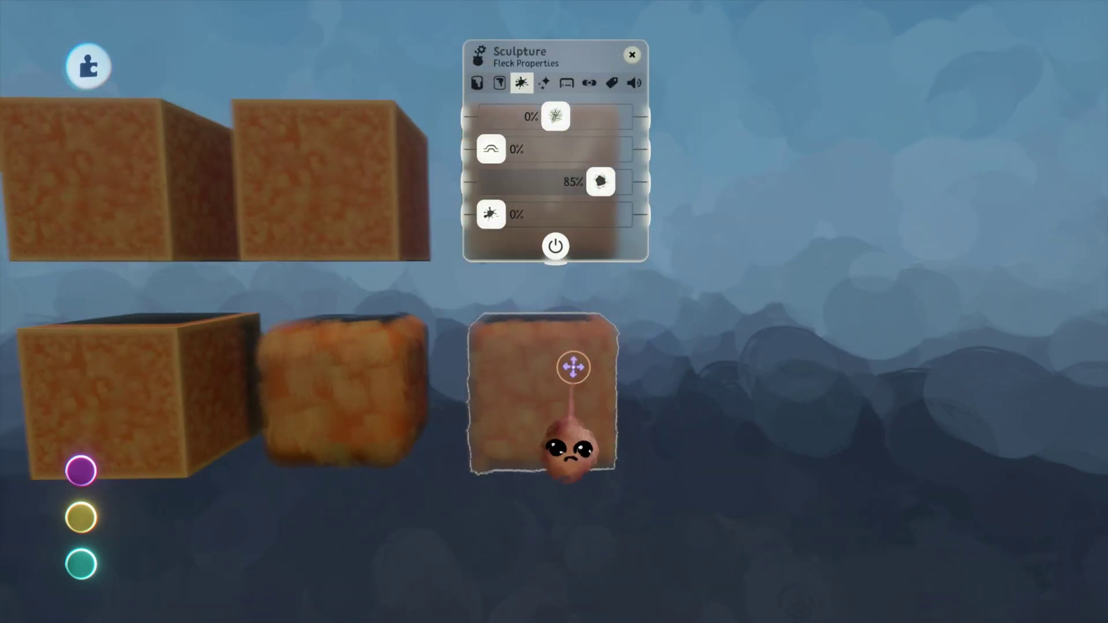
- Set the looseness of the upper middle cube to 77% and of the upper left cube to 69%
{"action": "left_click", "coordinate": [549, 277]}
{"action": "left_click", "coordinate": [882, 75]}
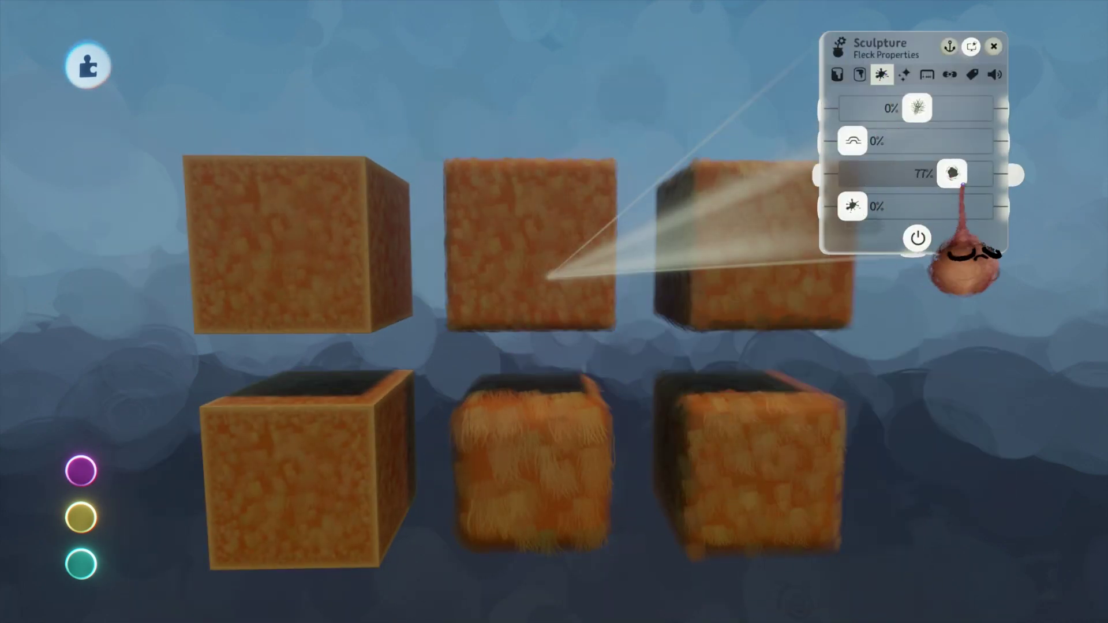
{"action": "key", "text": "Escape"}
{"action": "left_click", "coordinate": [294, 245]}
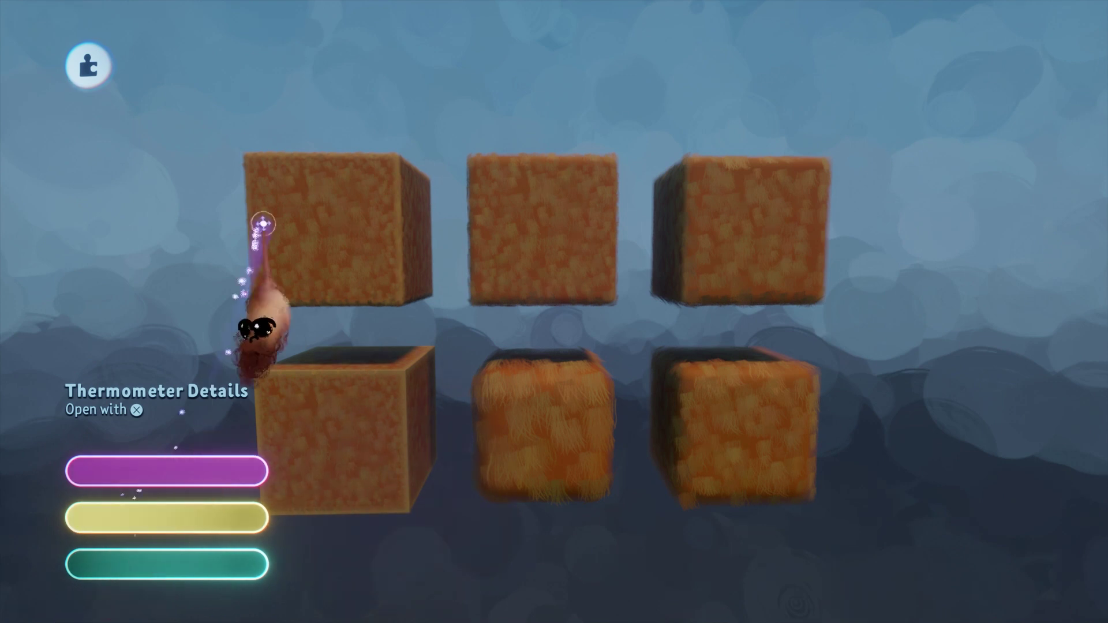
{"action": "left_click", "coordinate": [342, 301]}
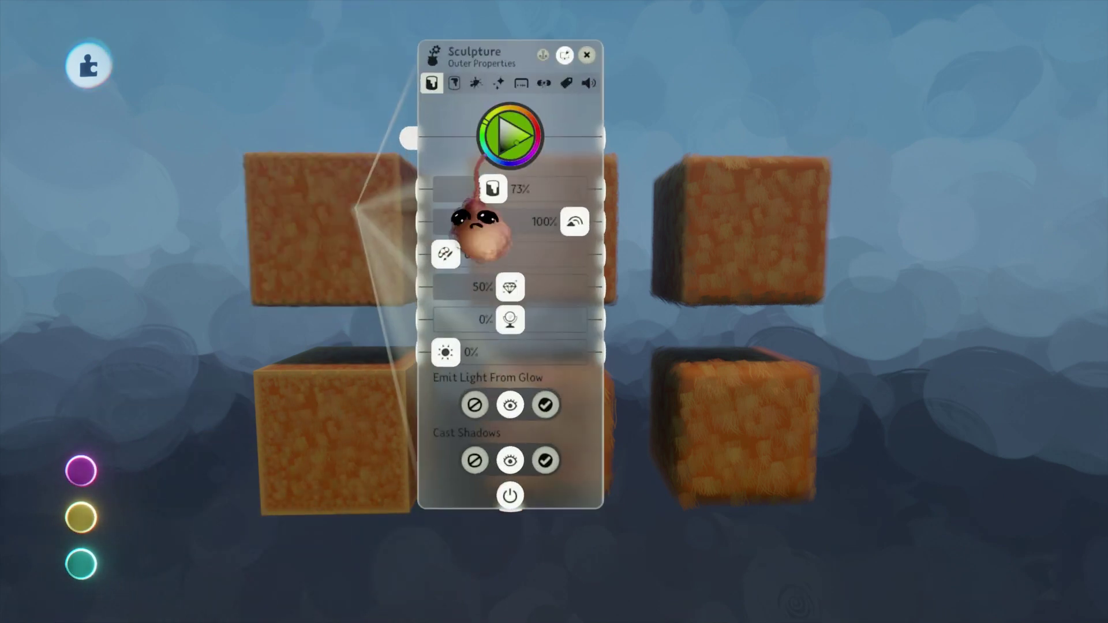
{"action": "left_click", "coordinate": [474, 82]}
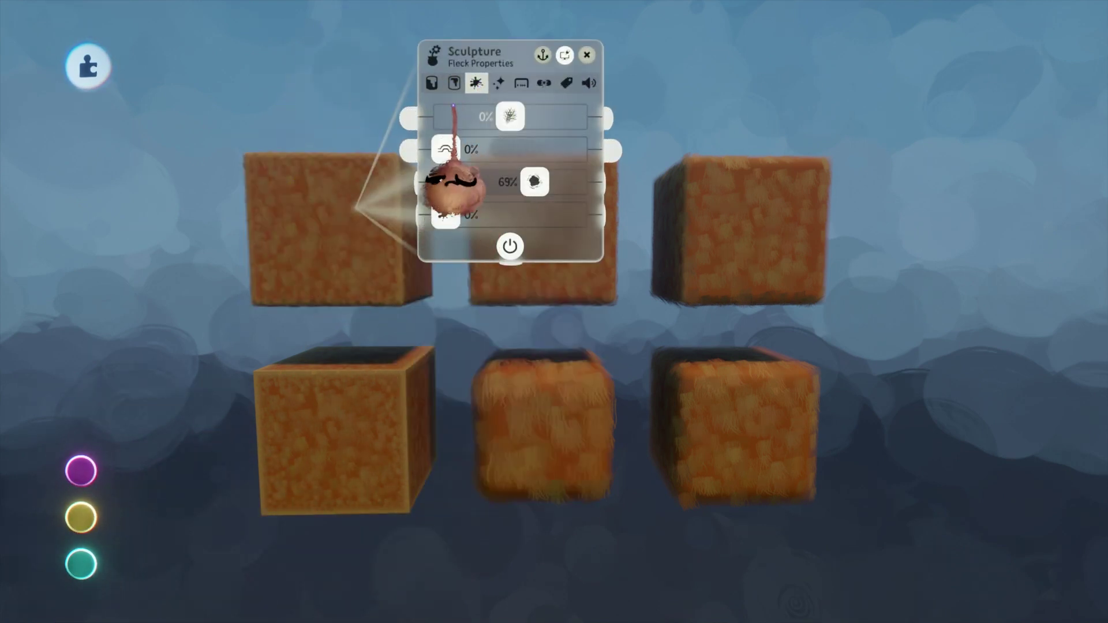
{"action": "key", "text": "Escape"}
- Raise the lower middle cube's impasto to its maximum and tint the lower right cube fully green
{"action": "left_click", "coordinate": [553, 437]}
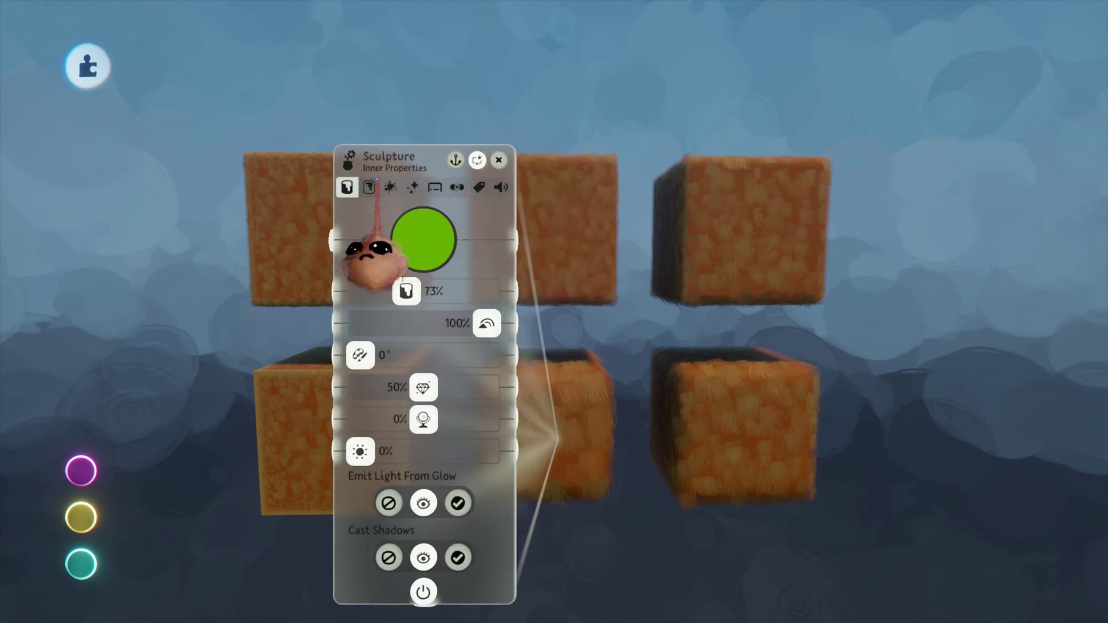
{"action": "left_click", "coordinate": [388, 186]}
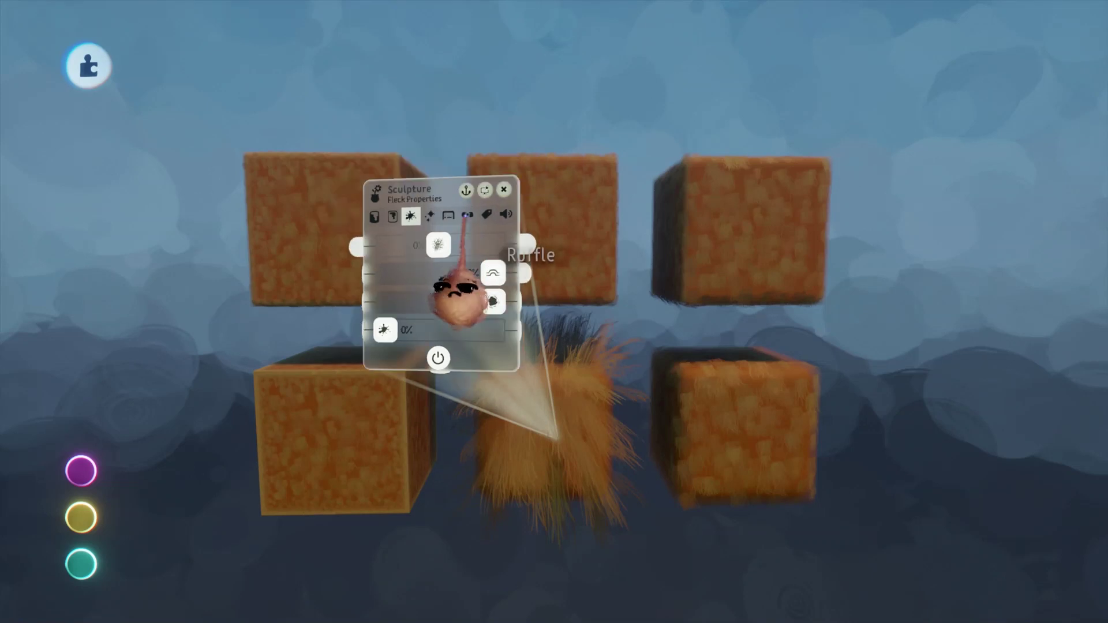
{"action": "key", "text": "Escape"}
{"action": "left_click", "coordinate": [738, 432]}
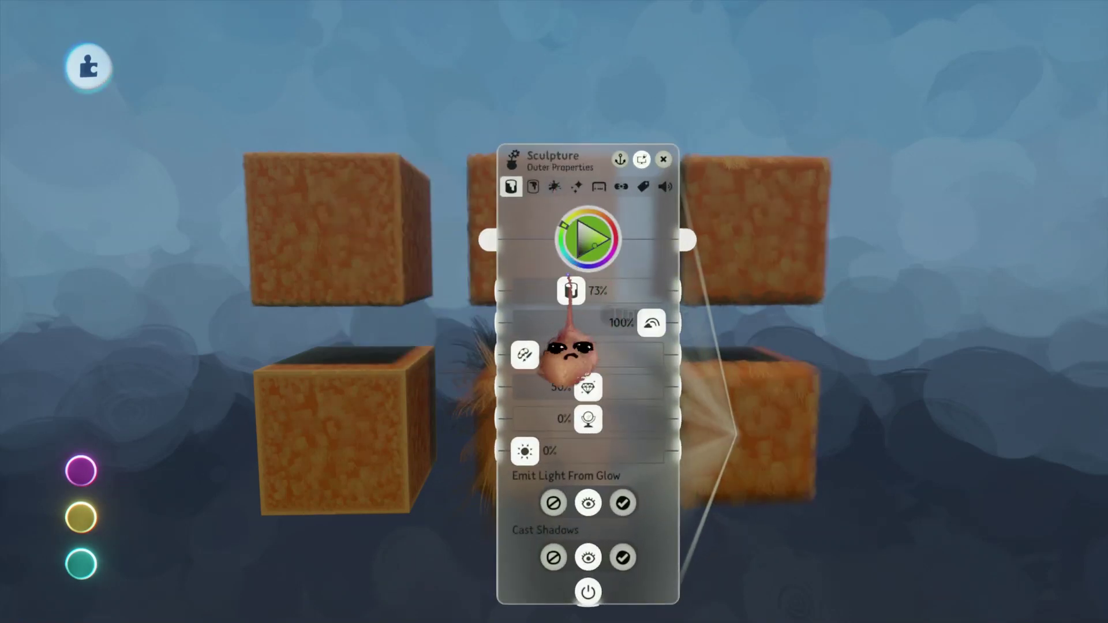
{"action": "key", "text": "Escape"}
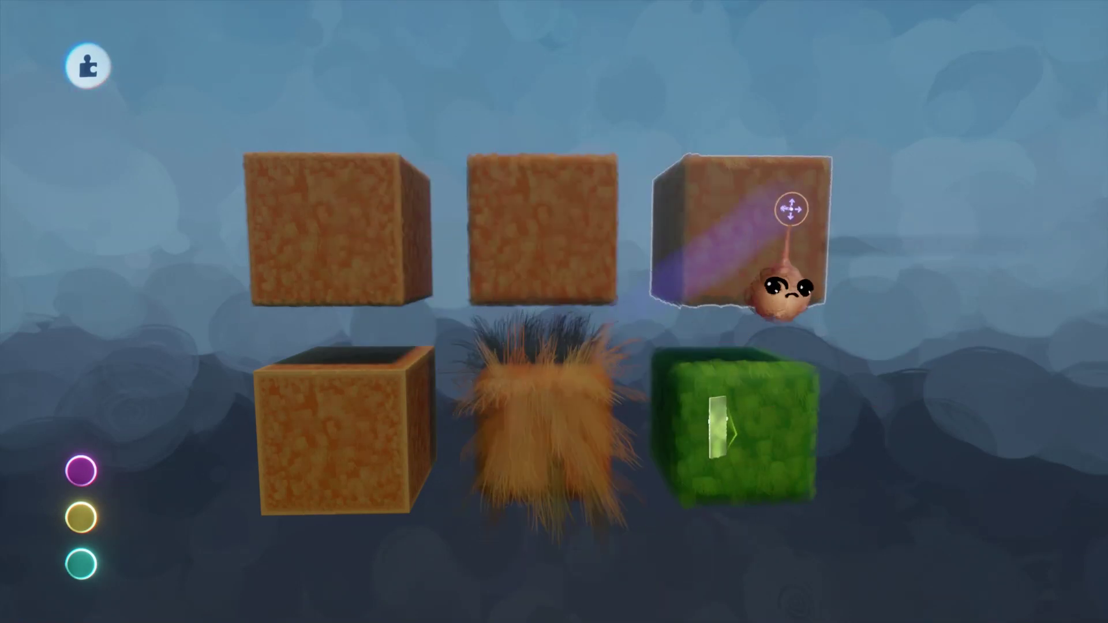
- Set the upper right cube's Shininess/Roughness to 0% and its metallic finish to 100%
{"action": "left_click", "coordinate": [743, 290]}
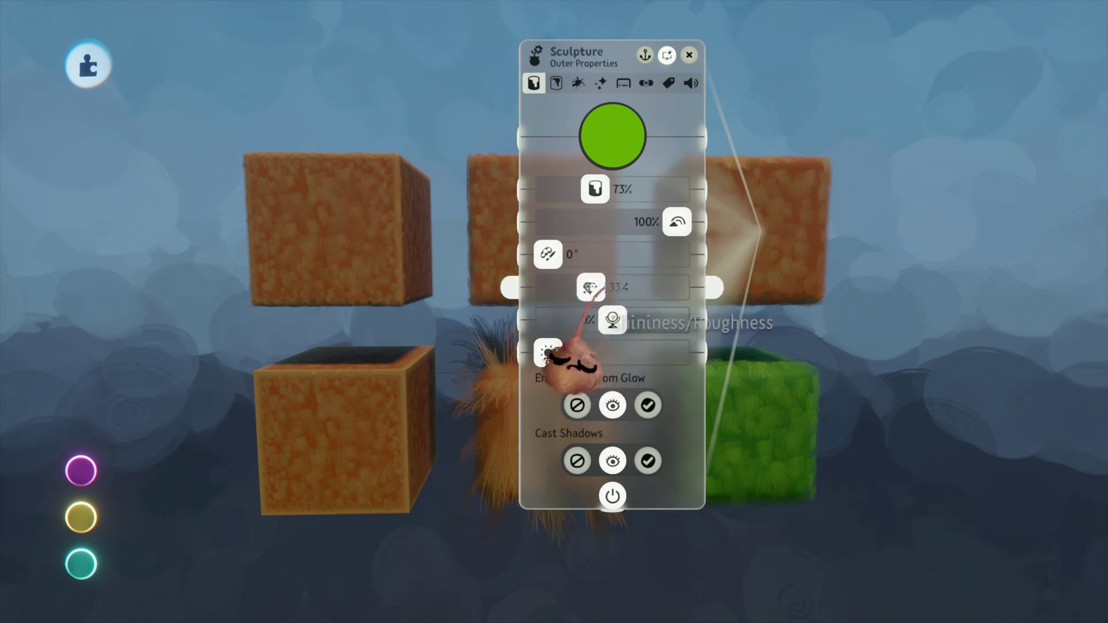
{"action": "left_click_drag", "start_coordinate": [629, 398], "coordinate": [783, 389]}
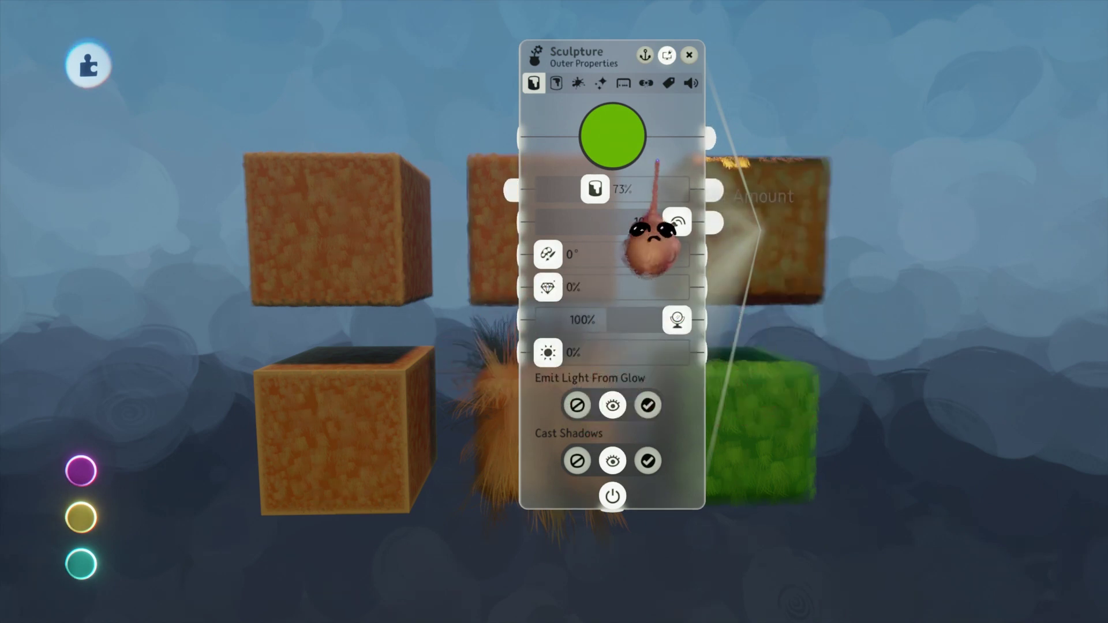
{"action": "key", "text": "Escape"}
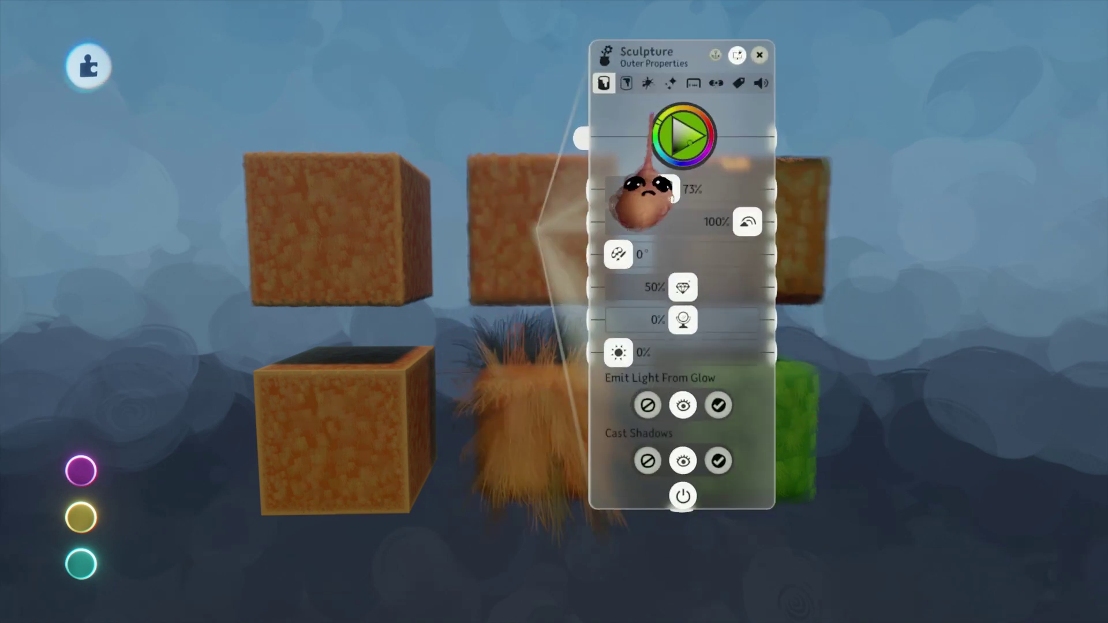
- Set the upper middle cube's Boil effect to 100% and the upper left cube's inner tint amount to 200%
{"action": "left_click", "coordinate": [664, 82]}
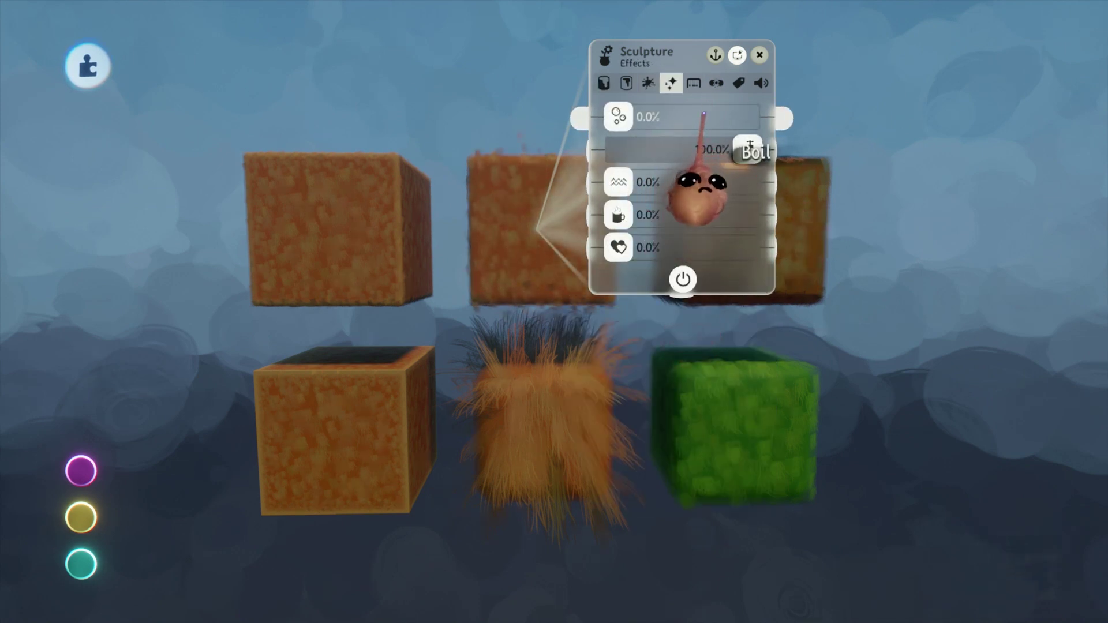
{"action": "key", "text": "Escape"}
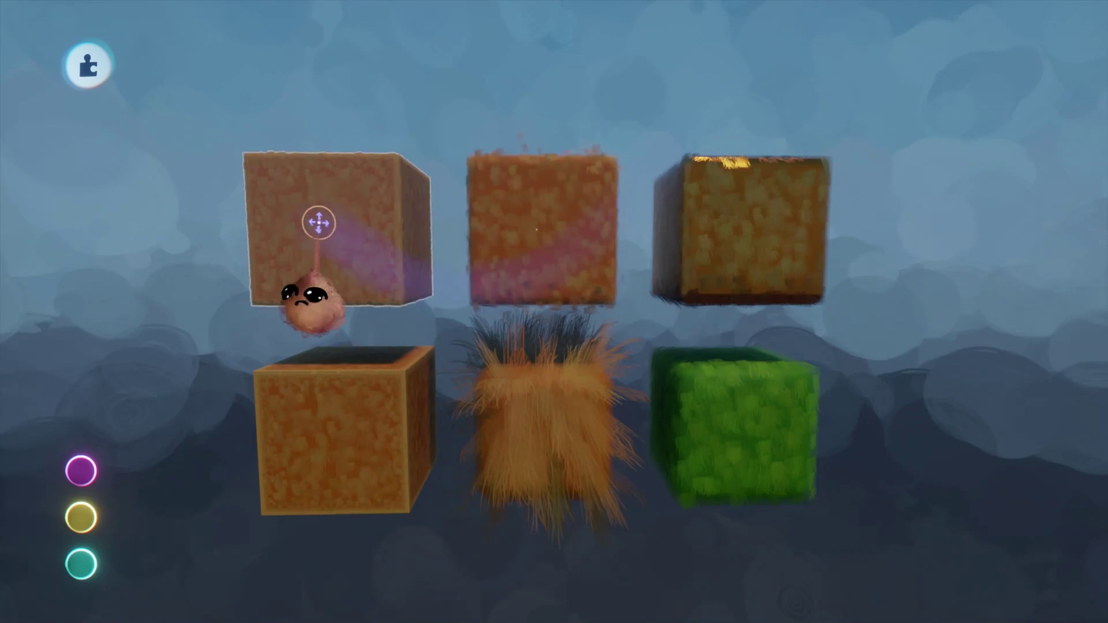
{"action": "left_click", "coordinate": [339, 204]}
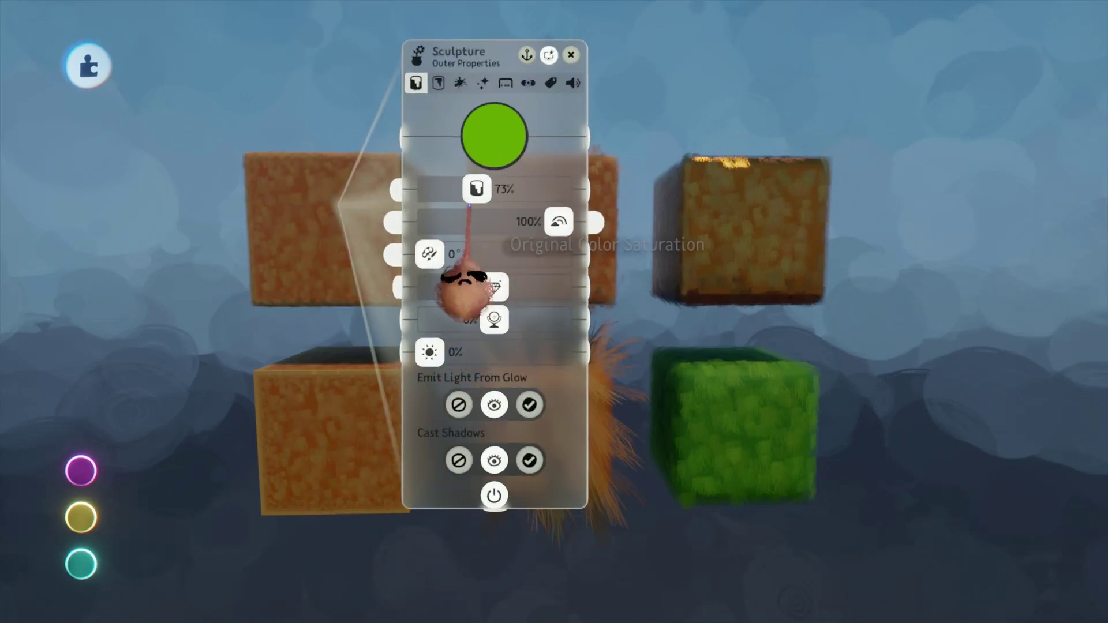
{"action": "left_click", "coordinate": [438, 83]}
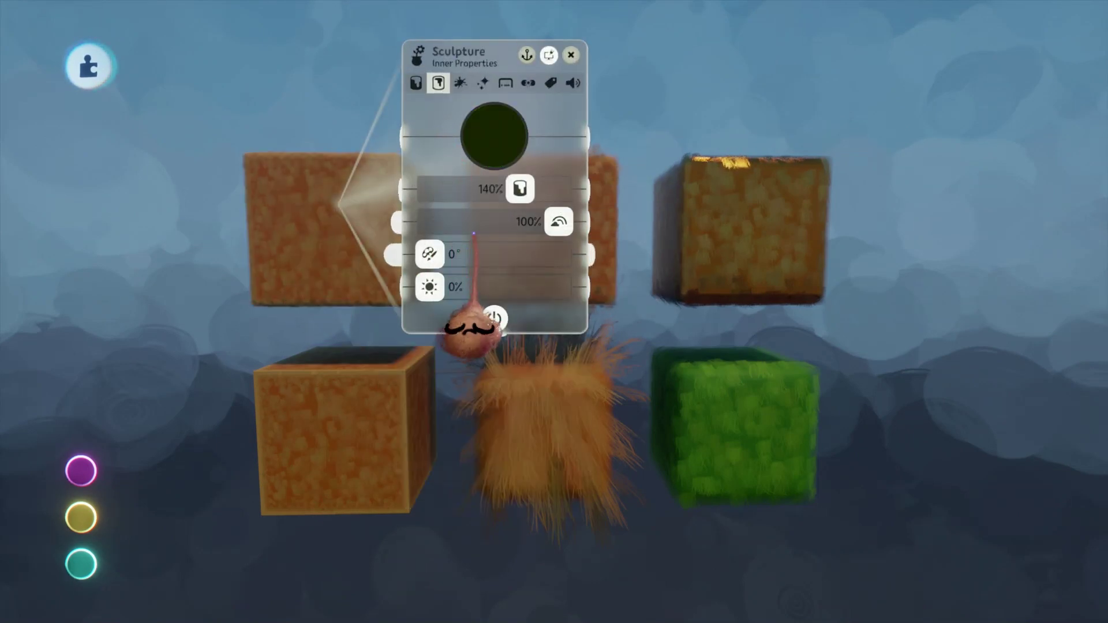
{"action": "left_click_drag", "start_coordinate": [513, 187], "coordinate": [559, 189]}
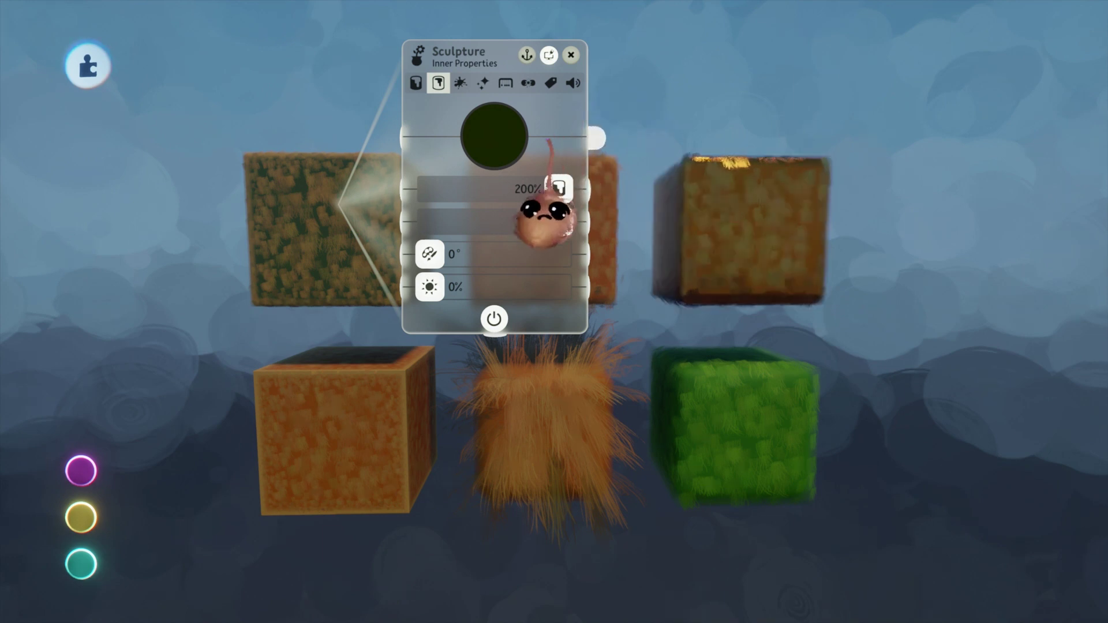
{"action": "key", "text": "Escape"}
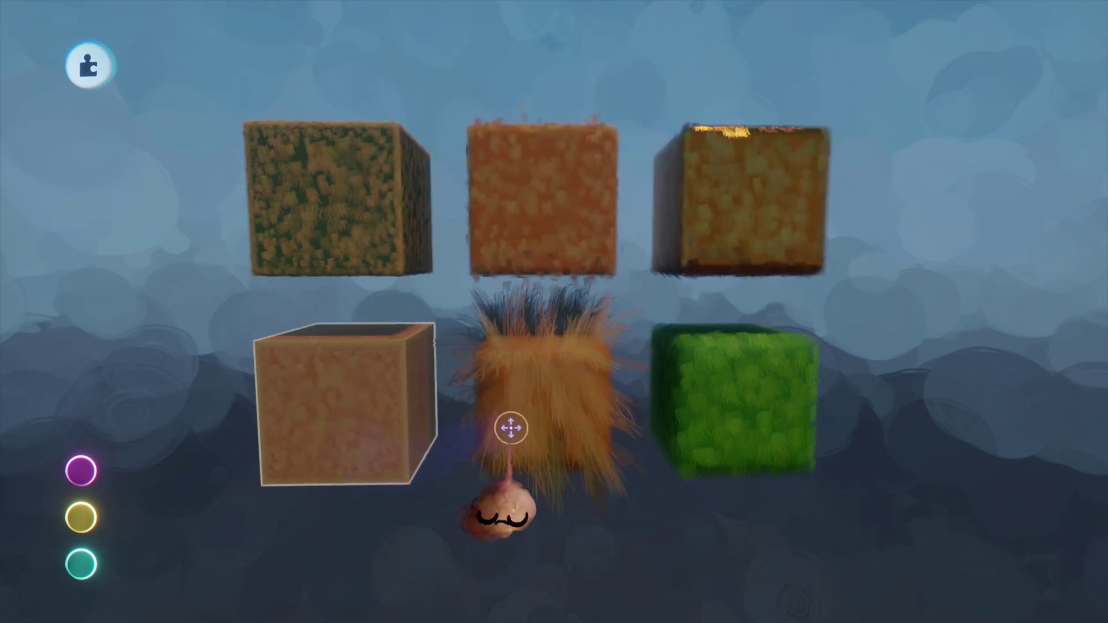
- Stamp an enlarged dusty-red cube in Sculpt Mode, close the shape editor and exit Sculpt Mode
{"action": "mouse_move", "coordinate": [82, 519]}
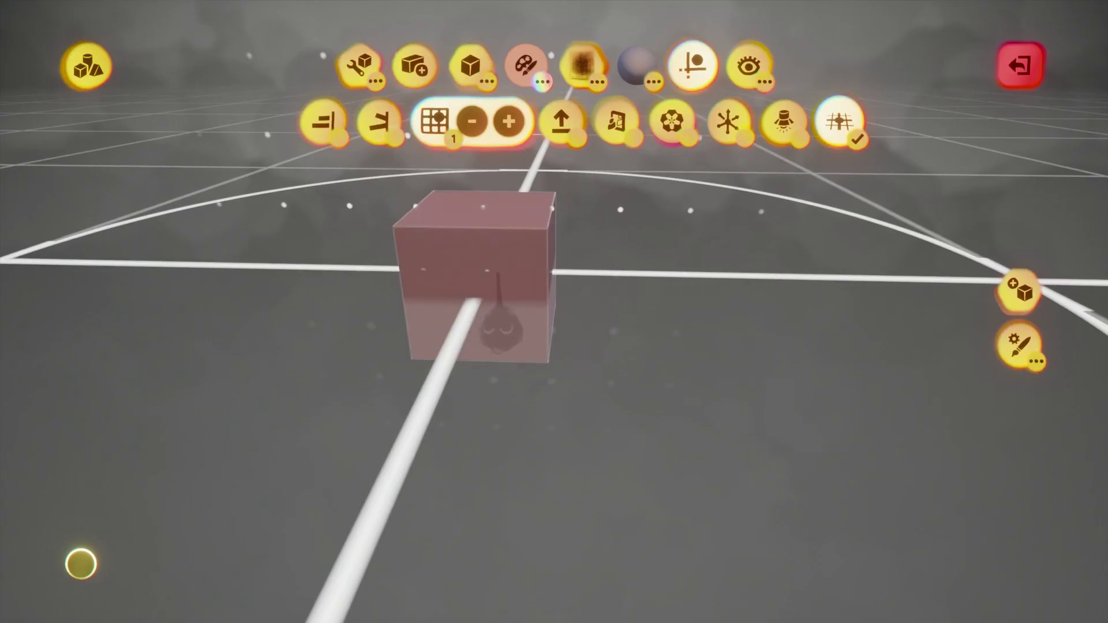
{"action": "scroll", "coordinate": [501, 329], "scroll_direction": "up", "scroll_amount": 2}
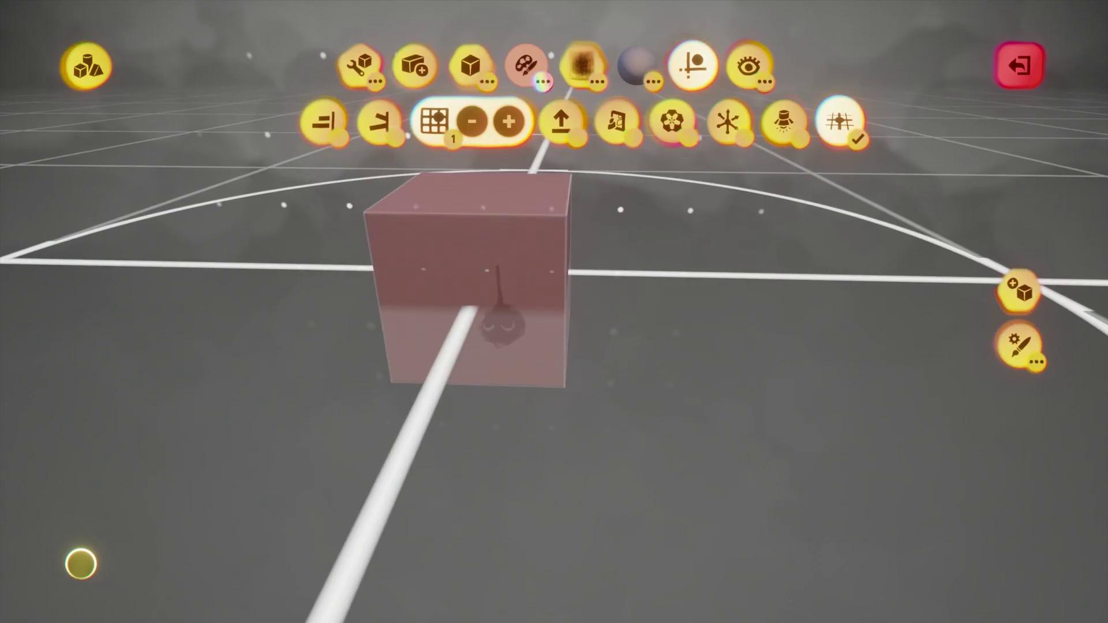
{"action": "middle_click_drag", "start_coordinate": [501, 326], "coordinate": [501, 330]}
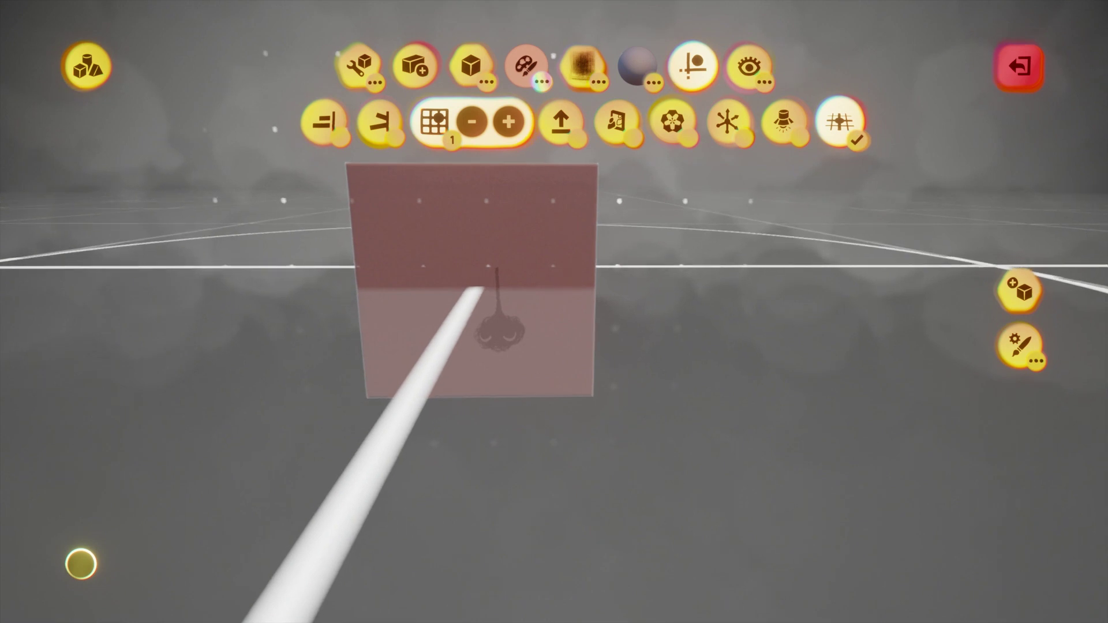
{"action": "scroll", "coordinate": [501, 330], "scroll_direction": "up", "scroll_amount": 1}
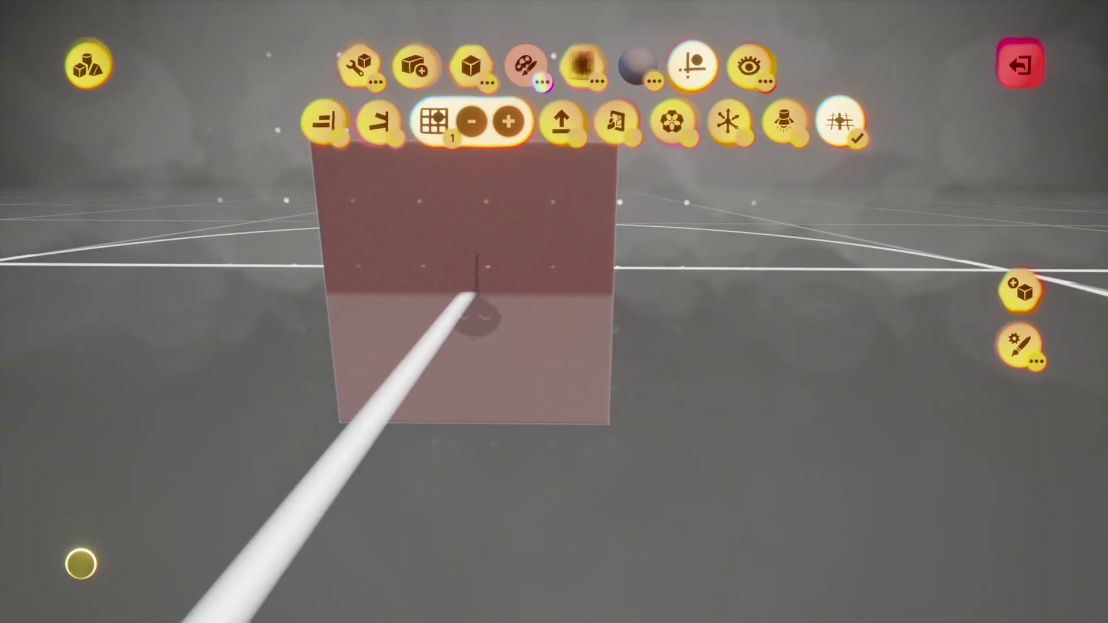
{"action": "left_click", "coordinate": [477, 255]}
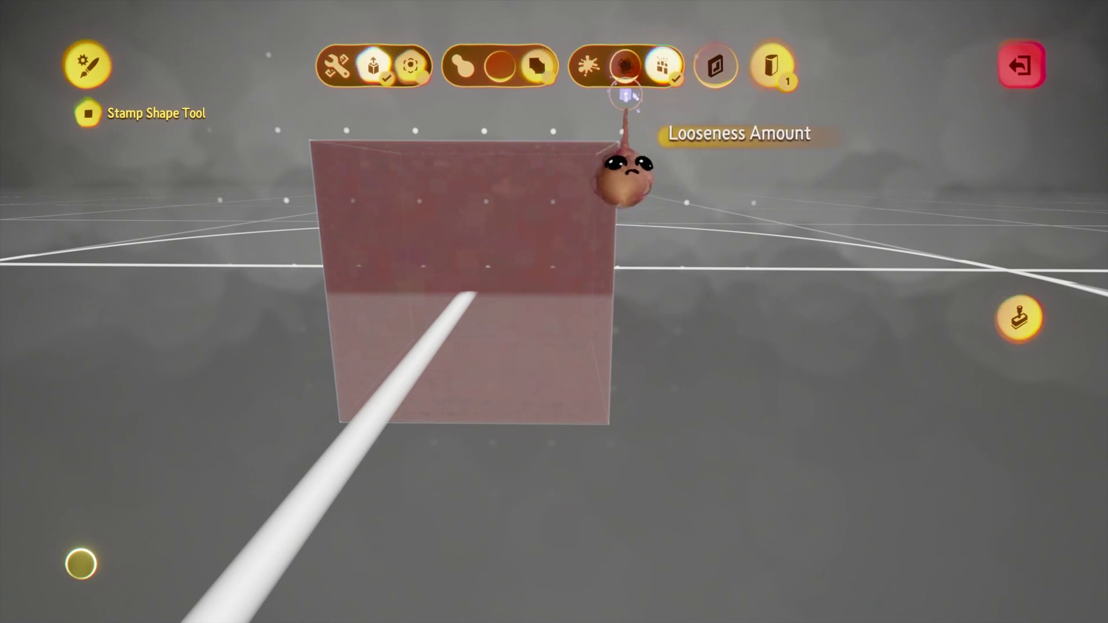
{"action": "left_click", "coordinate": [1013, 331]}
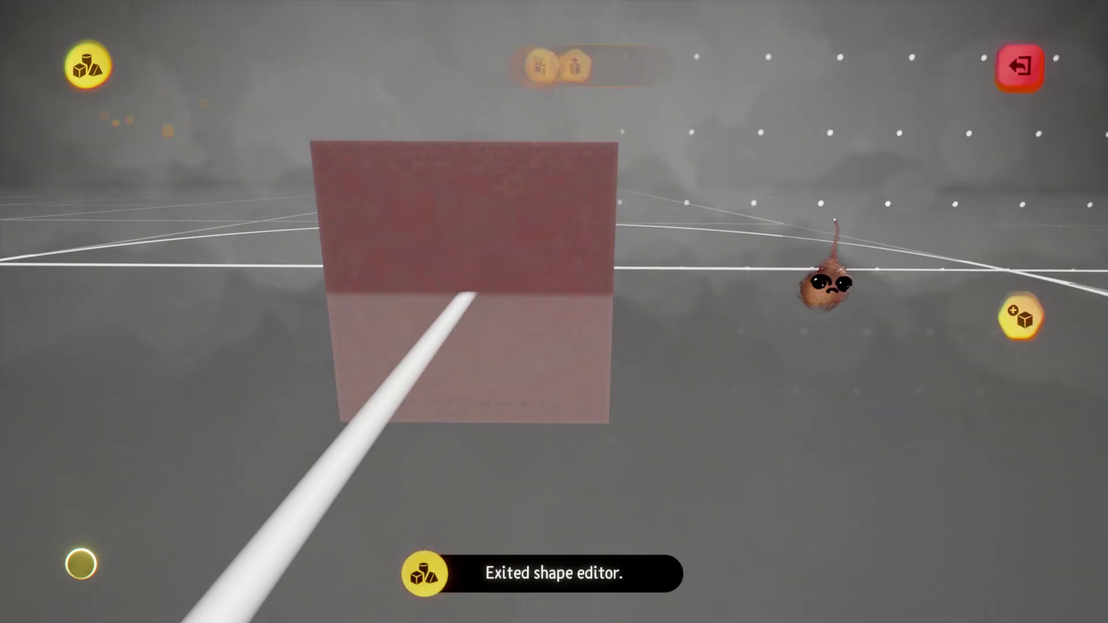
{"action": "middle_click_drag", "start_coordinate": [696, 392], "coordinate": [679, 430]}
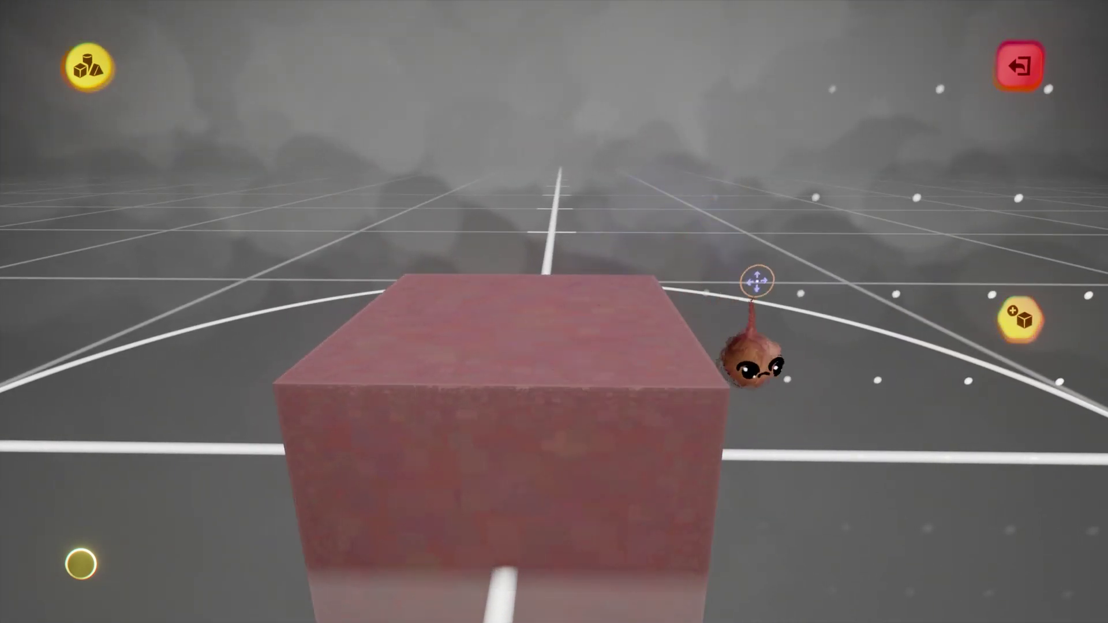
{"action": "key", "text": "Escape"}
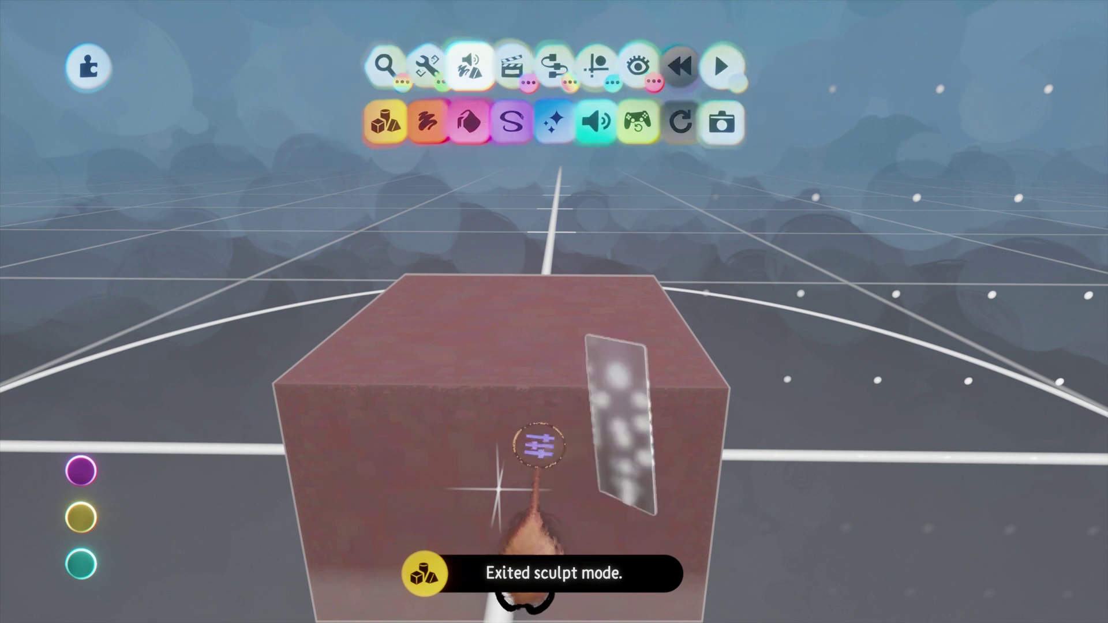
- Set the new red cube's impasto to 300% in its Fleck Properties and move the properties window clear of the cube
{"action": "left_click", "coordinate": [536, 479]}
{"action": "left_click", "coordinate": [715, 189]}
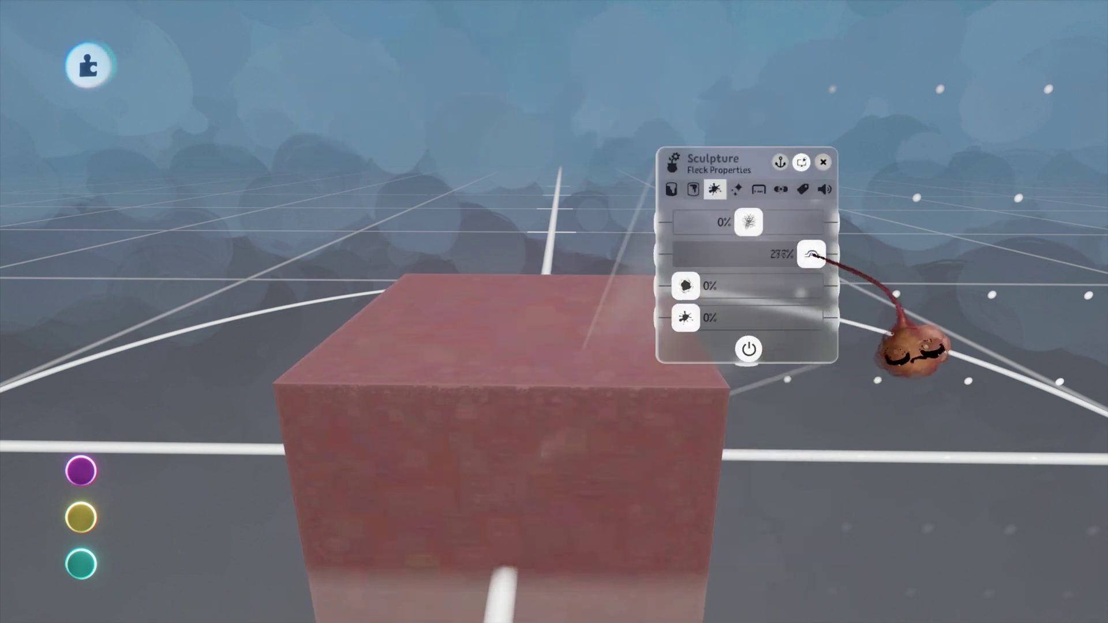
{"action": "scroll", "coordinate": [764, 328], "scroll_direction": "up", "scroll_amount": 5}
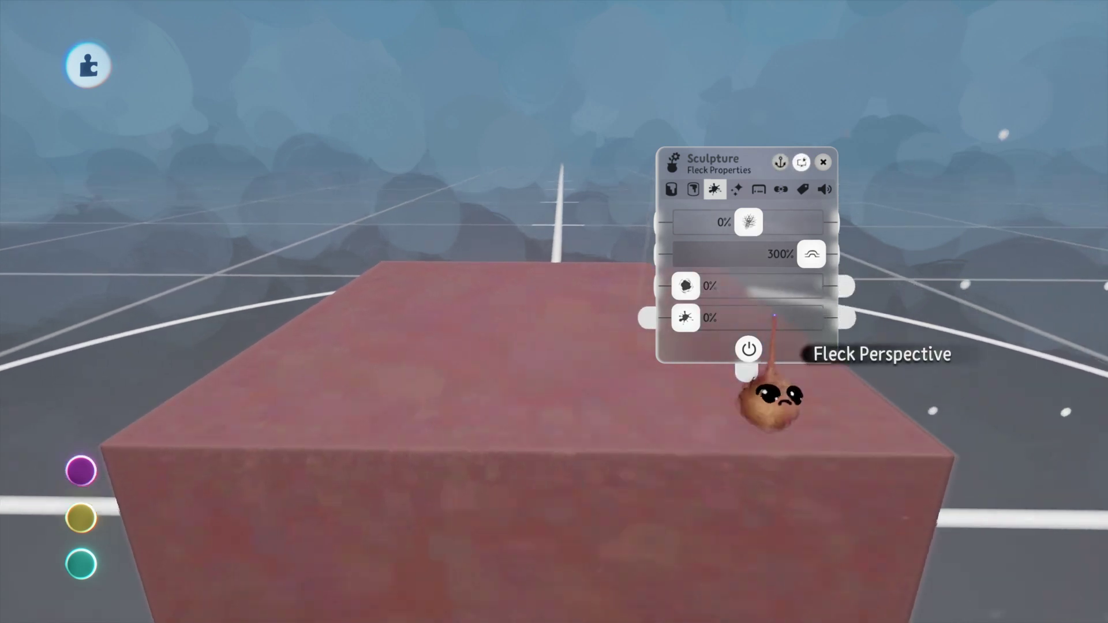
{"action": "scroll", "coordinate": [764, 327], "scroll_direction": "down", "scroll_amount": 5}
{"action": "scroll", "coordinate": [788, 231], "scroll_direction": "up", "scroll_amount": 4}
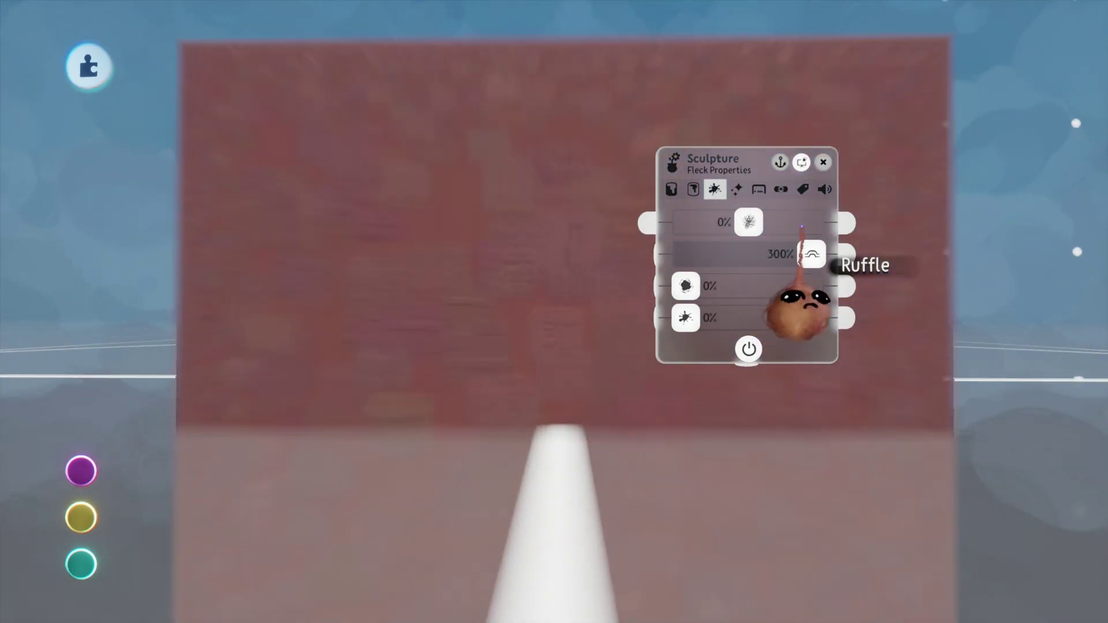
{"action": "scroll", "coordinate": [806, 219], "scroll_direction": "down", "scroll_amount": 2}
{"action": "middle_click_drag", "start_coordinate": [861, 226], "coordinate": [831, 306]}
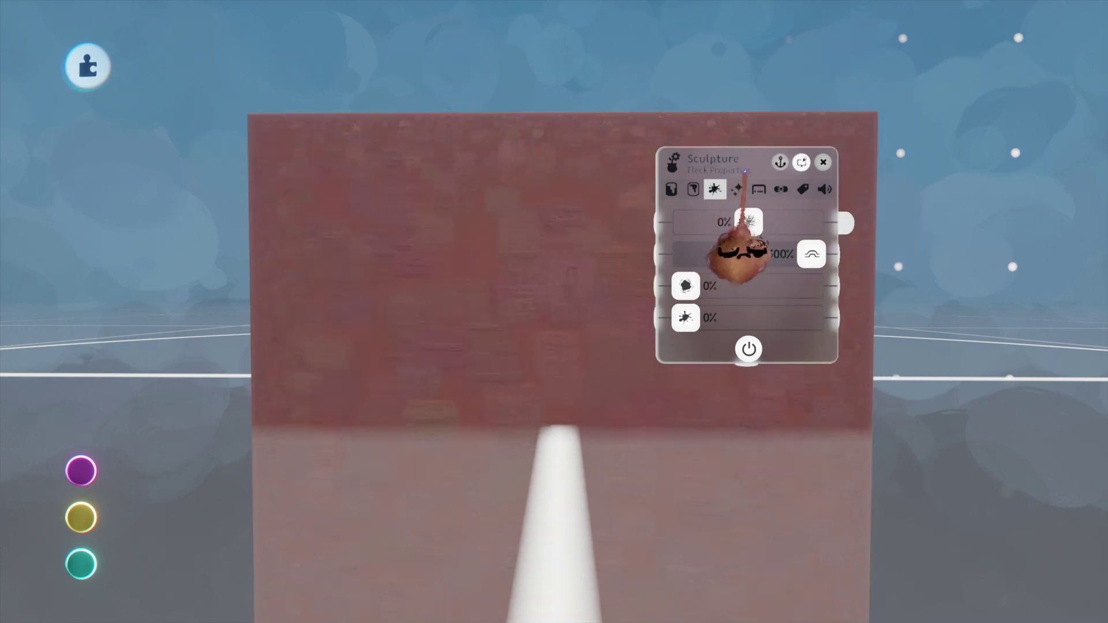
{"action": "mouse_move", "coordinate": [745, 171]}
{"action": "left_mouse_down"}
{"action": "mouse_move", "coordinate": [961, 74]}
{"action": "mouse_move", "coordinate": [998, 97]}
{"action": "left_mouse_up"}
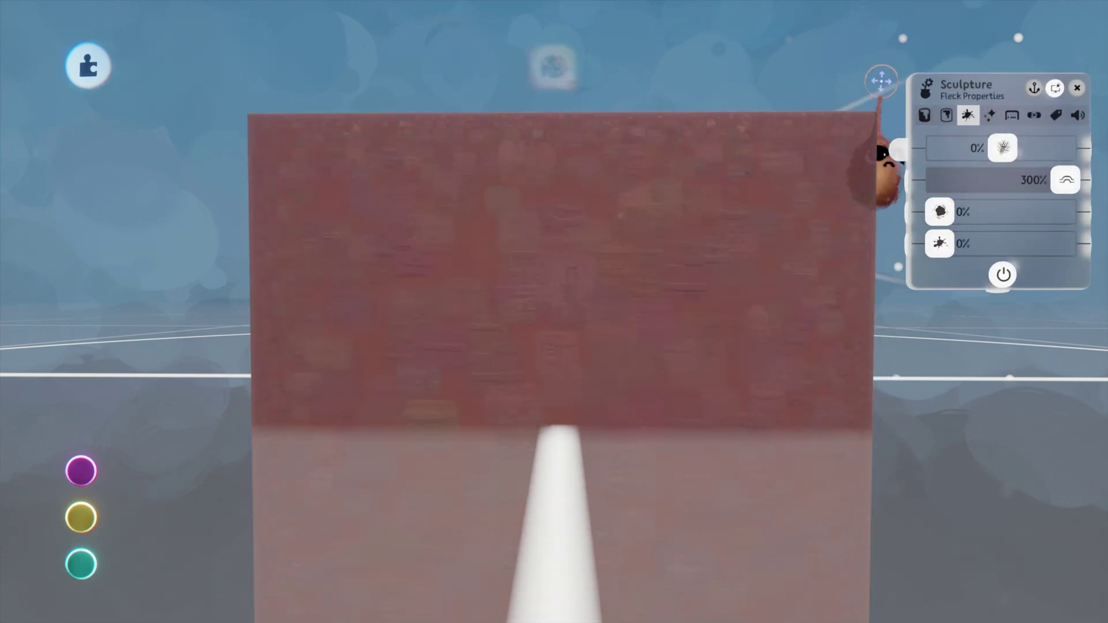
- Turn off the visible grid in the guides and face the front of the red cube
{"action": "left_click", "coordinate": [615, 70]}
{"action": "left_click", "coordinate": [762, 125]}
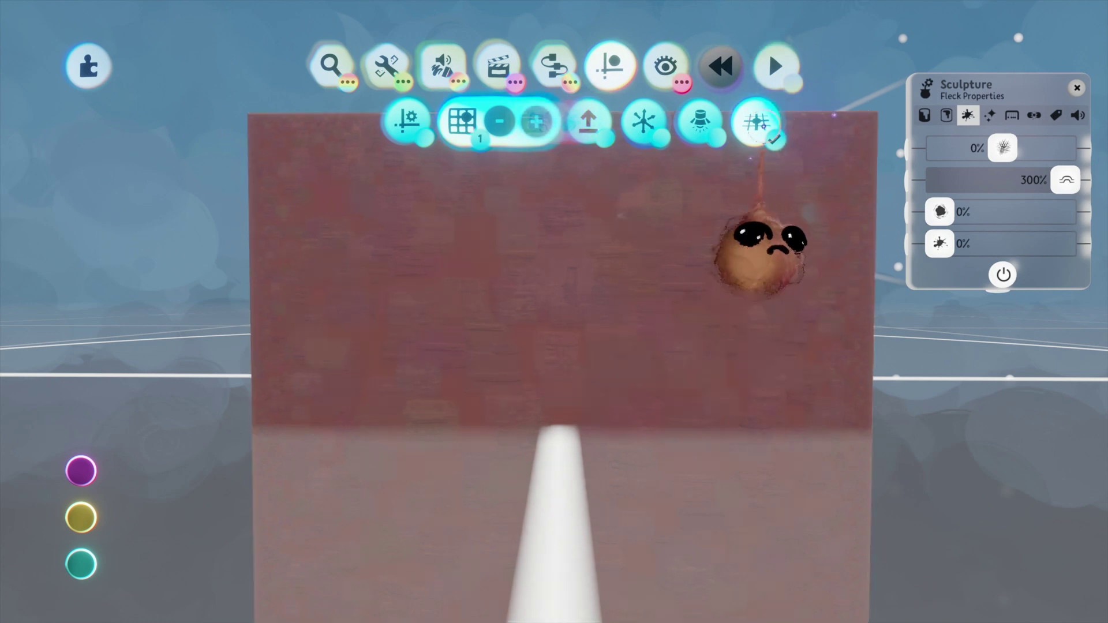
{"action": "left_click", "coordinate": [763, 127]}
{"action": "mouse_move", "coordinate": [980, 577]}
{"action": "middle_mouse_down"}
{"action": "mouse_move", "coordinate": [1075, 621]}
{"action": "mouse_move", "coordinate": [863, 588]}
{"action": "mouse_move", "coordinate": [880, 472]}
{"action": "middle_mouse_up"}
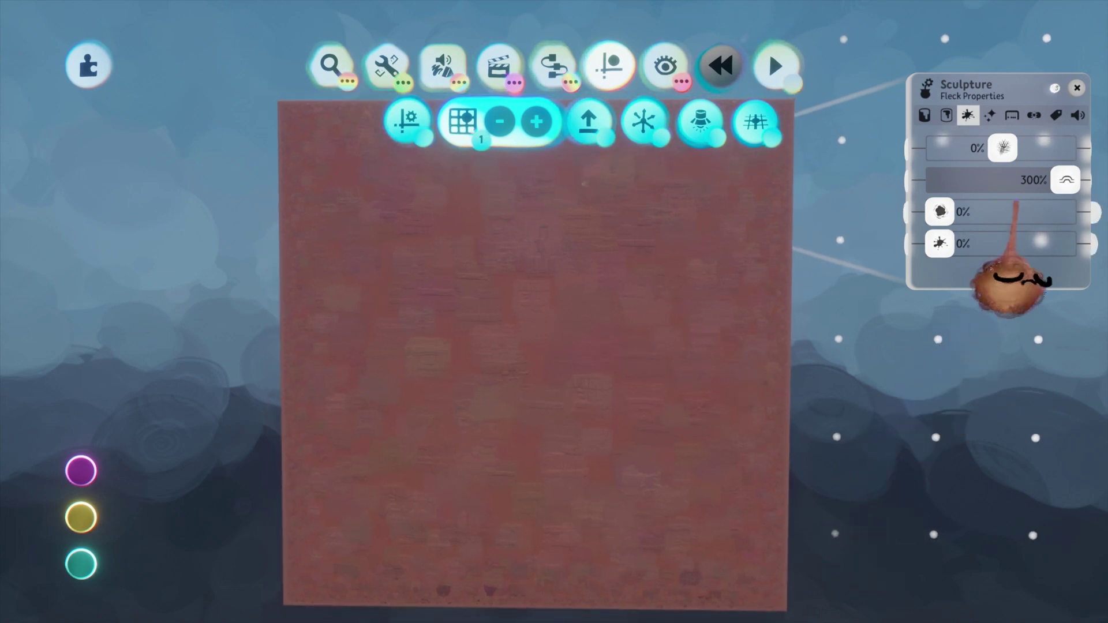
- Try the red cube's Ruffle at 100% and return it to 0%
{"action": "left_click_drag", "start_coordinate": [1003, 147], "coordinate": [1033, 148]}
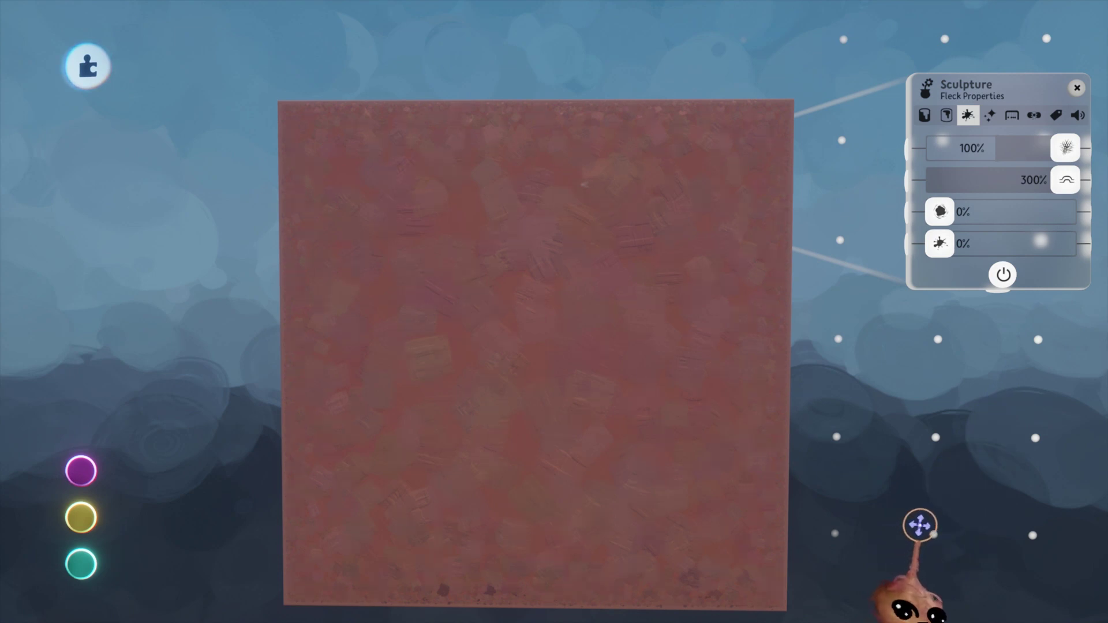
{"action": "mouse_move", "coordinate": [1065, 148]}
{"action": "left_mouse_down"}
{"action": "mouse_move", "coordinate": [940, 148]}
{"action": "mouse_move", "coordinate": [1003, 148]}
{"action": "left_mouse_up"}
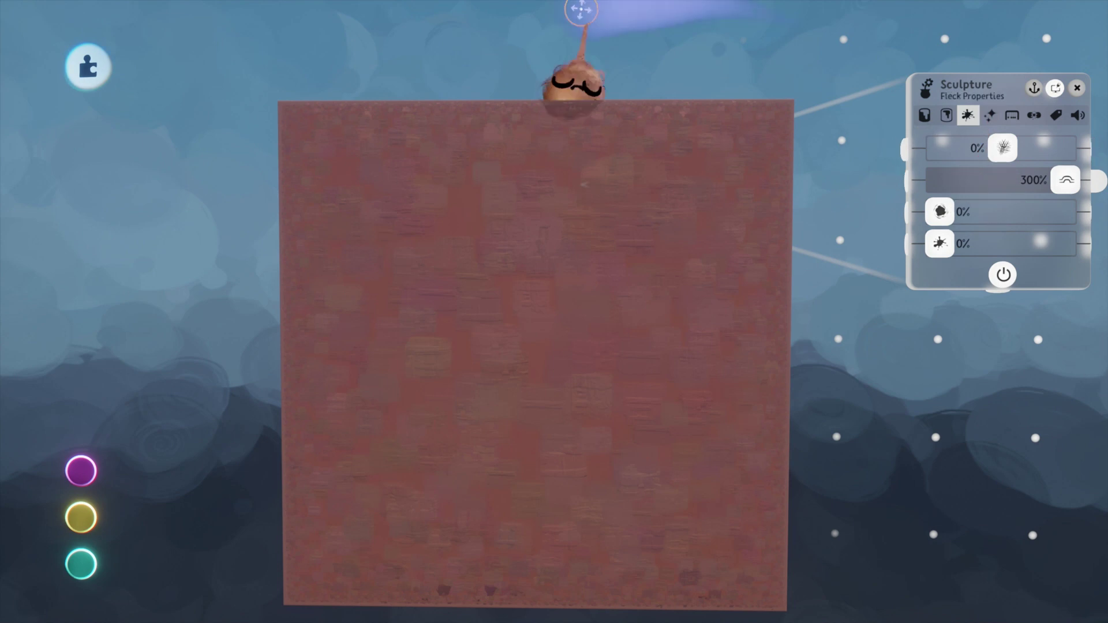
- Raise the tint amount in the red cube's Inner Properties to 184%
{"action": "left_click", "coordinate": [947, 115]}
{"action": "left_click_drag", "start_coordinate": [985, 218], "coordinate": [1056, 219]}
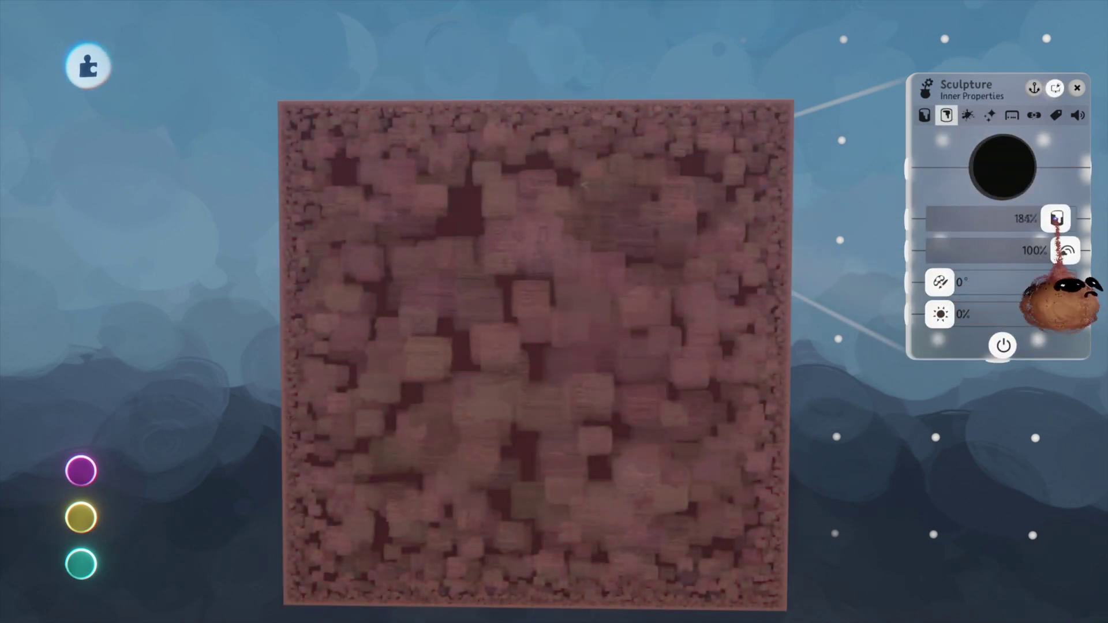
- Try the Waxiness/Metalness in the cube's Outer Properties at 72% and examine how light reflects off its top face
{"action": "left_click", "coordinate": [925, 115]}
{"action": "left_click_drag", "start_coordinate": [952, 316], "coordinate": [938, 315]}
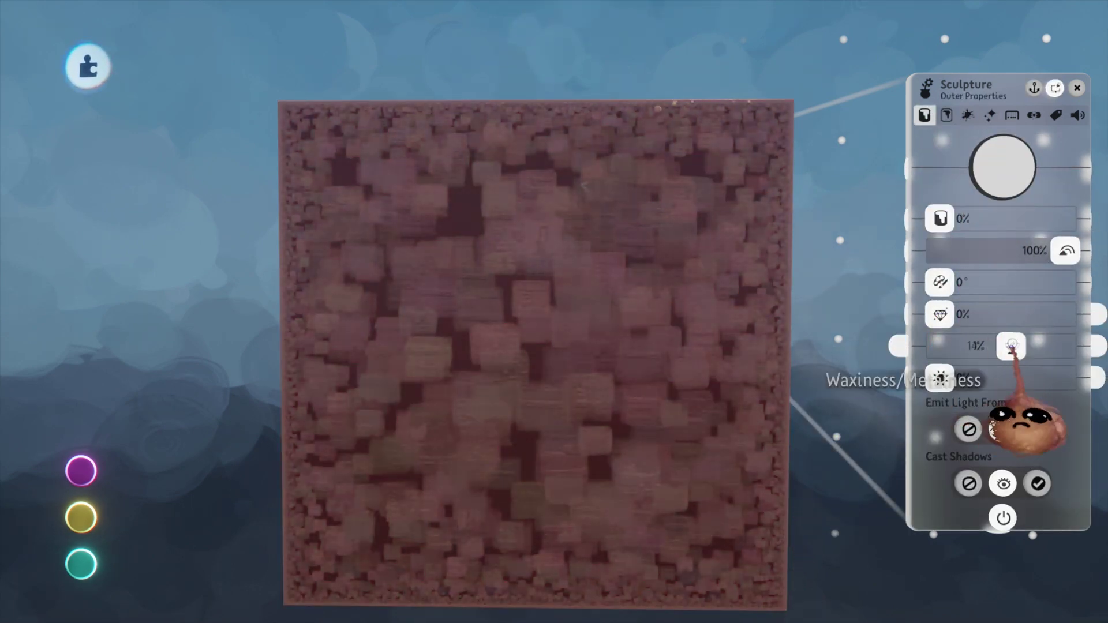
{"action": "left_click_drag", "start_coordinate": [1006, 347], "coordinate": [1049, 347]}
{"action": "mouse_move", "coordinate": [875, 532]}
{"action": "middle_mouse_down"}
{"action": "mouse_move", "coordinate": [816, 537]}
{"action": "mouse_move", "coordinate": [836, 545]}
{"action": "mouse_move", "coordinate": [849, 525]}
{"action": "mouse_move", "coordinate": [839, 488]}
{"action": "mouse_move", "coordinate": [823, 494]}
{"action": "mouse_move", "coordinate": [843, 521]}
{"action": "middle_mouse_up"}
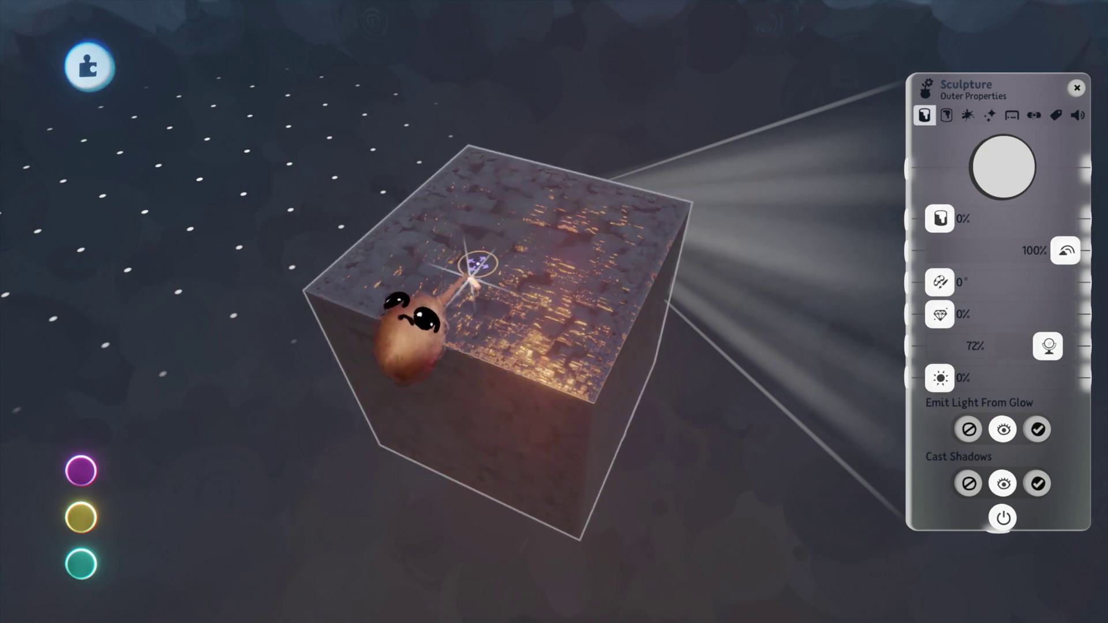
{"action": "mouse_move", "coordinate": [739, 453]}
{"action": "middle_mouse_down"}
{"action": "mouse_move", "coordinate": [715, 584]}
{"action": "mouse_move", "coordinate": [746, 532]}
{"action": "mouse_move", "coordinate": [730, 463]}
{"action": "mouse_move", "coordinate": [740, 449]}
{"action": "middle_mouse_up"}
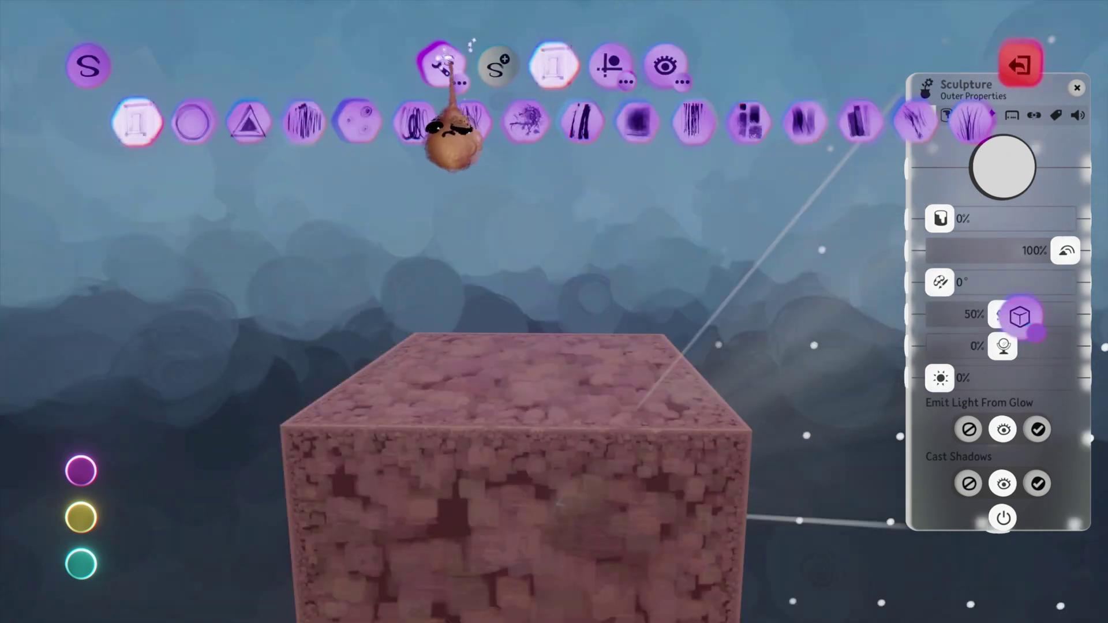
- Restyle the red cube with the round fleck in Style Mode and set its Ruffle to 0%
{"action": "left_click", "coordinate": [443, 67]}
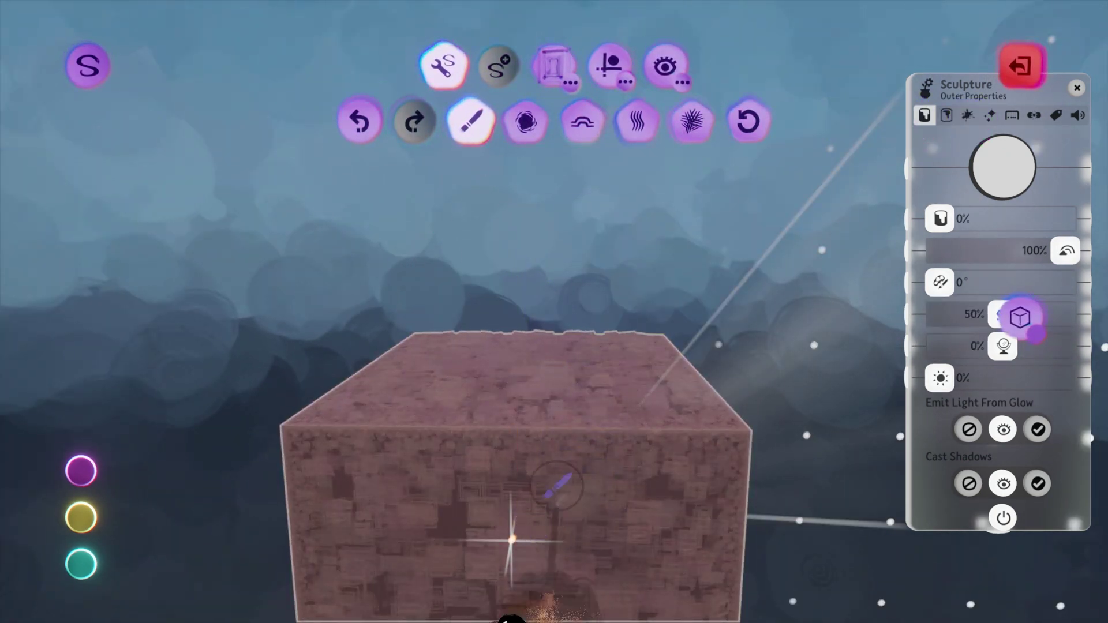
{"action": "mouse_move", "coordinate": [746, 173]}
{"action": "middle_mouse_down"}
{"action": "mouse_move", "coordinate": [743, 149]}
{"action": "mouse_move", "coordinate": [725, 247]}
{"action": "mouse_move", "coordinate": [732, 318]}
{"action": "middle_mouse_up"}
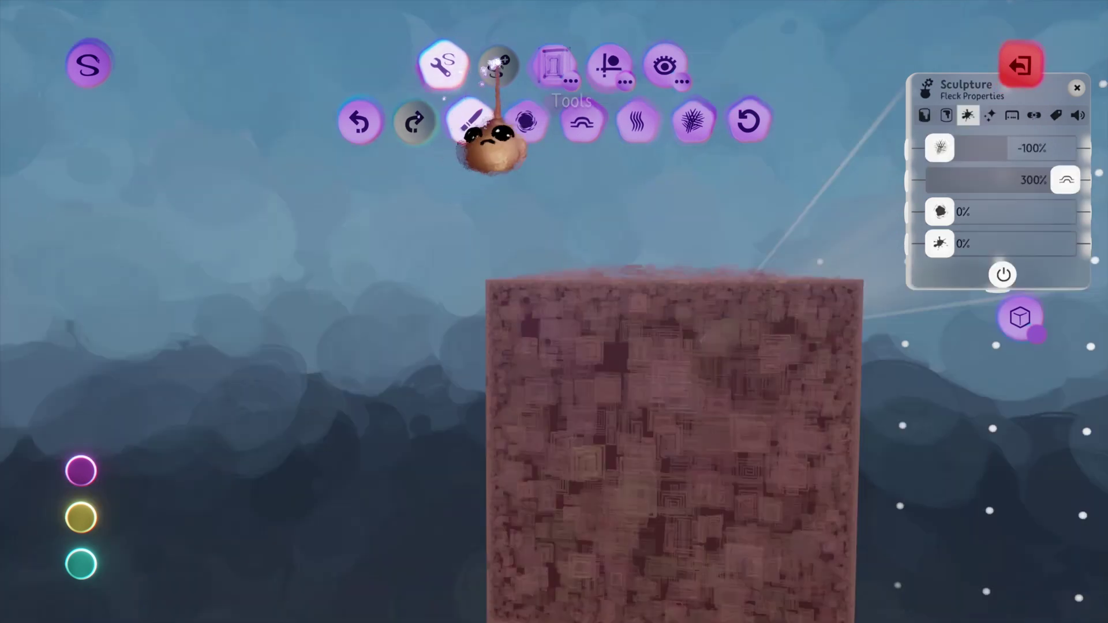
{"action": "left_click", "coordinate": [556, 69]}
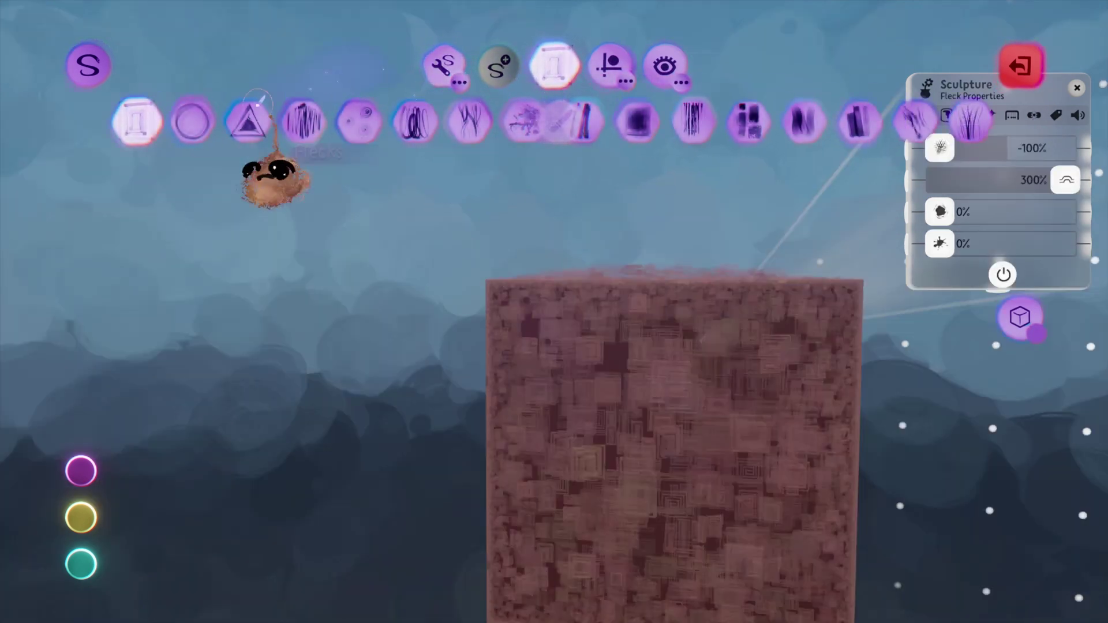
{"action": "left_click", "coordinate": [193, 123]}
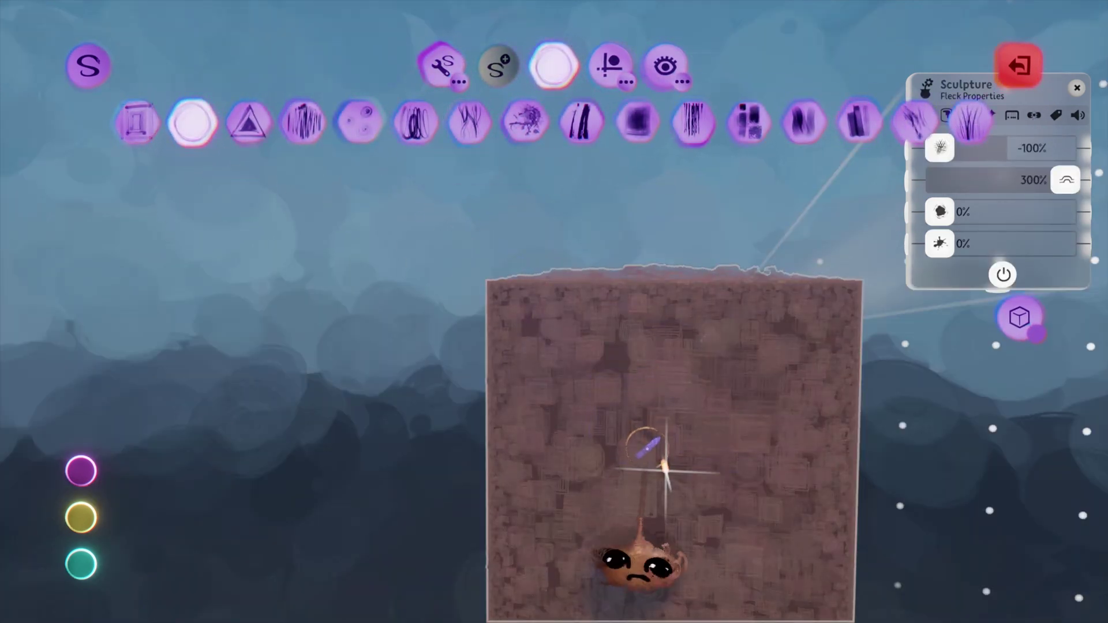
{"action": "middle_click_drag", "start_coordinate": [785, 363], "coordinate": [785, 358]}
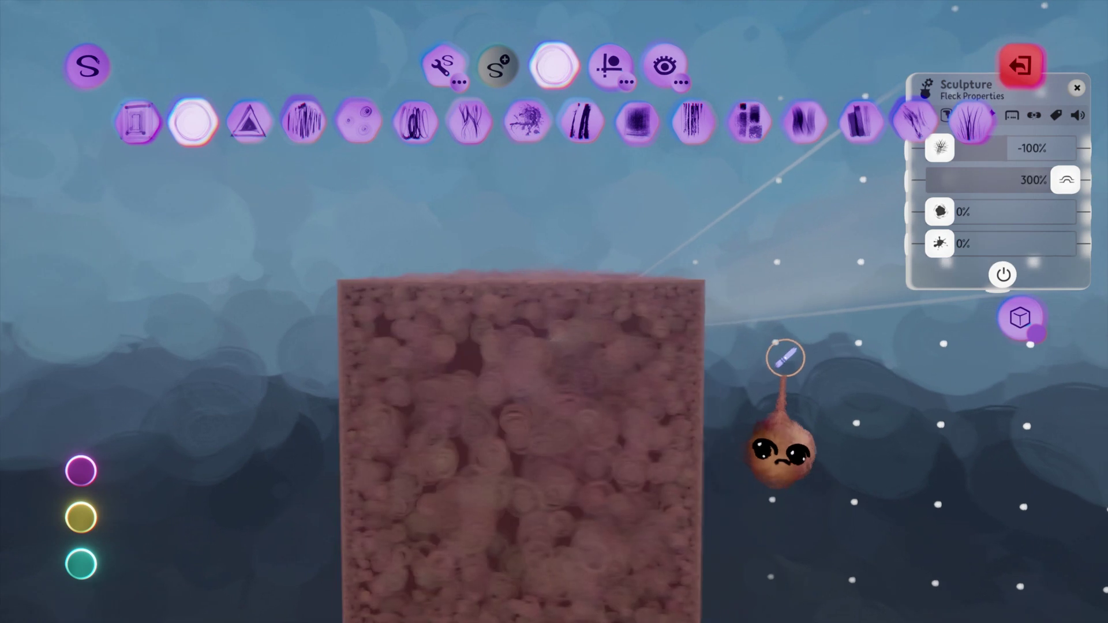
{"action": "left_click_drag", "start_coordinate": [940, 149], "coordinate": [1024, 146]}
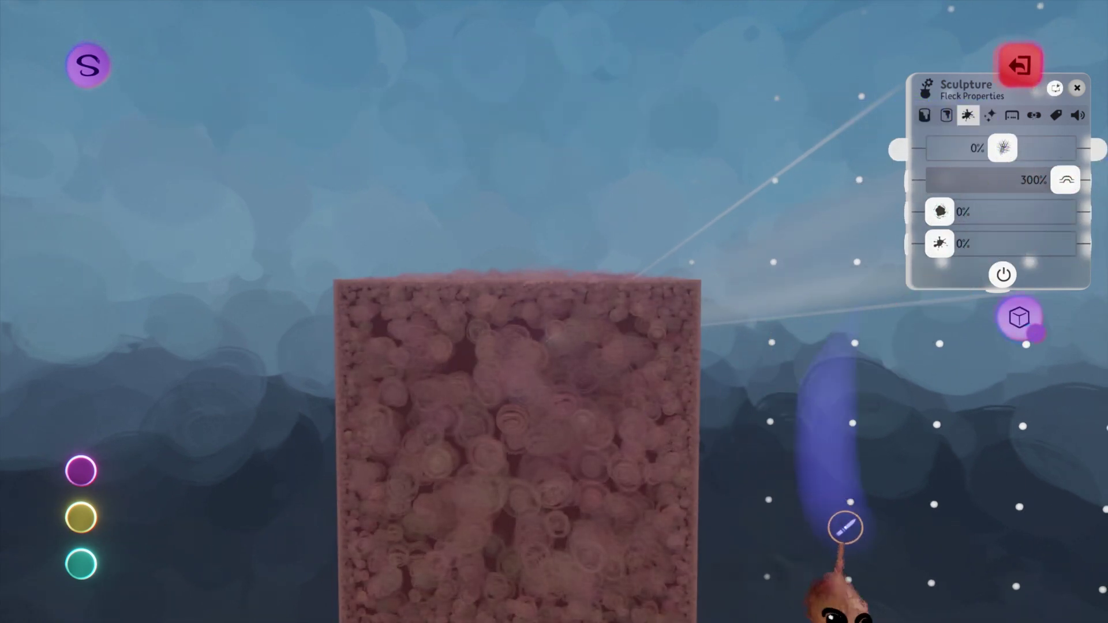
{"action": "middle_click_drag", "start_coordinate": [846, 527], "coordinate": [877, 507]}
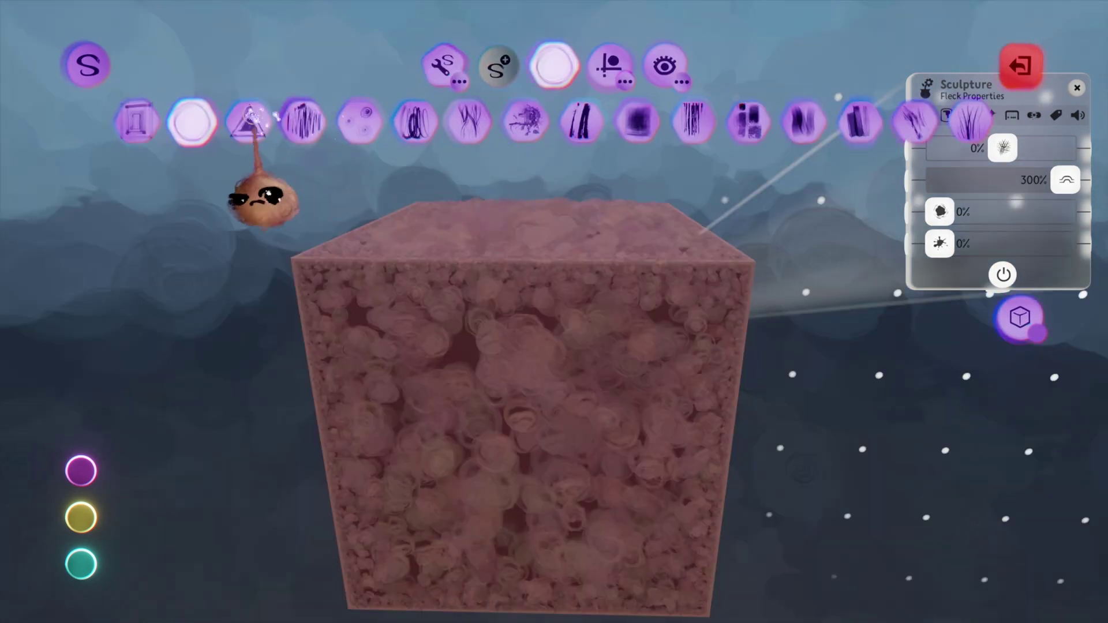
- Restyle the red cube with the triangle fleck and set its Ruffle to 100%
{"action": "left_click", "coordinate": [249, 121]}
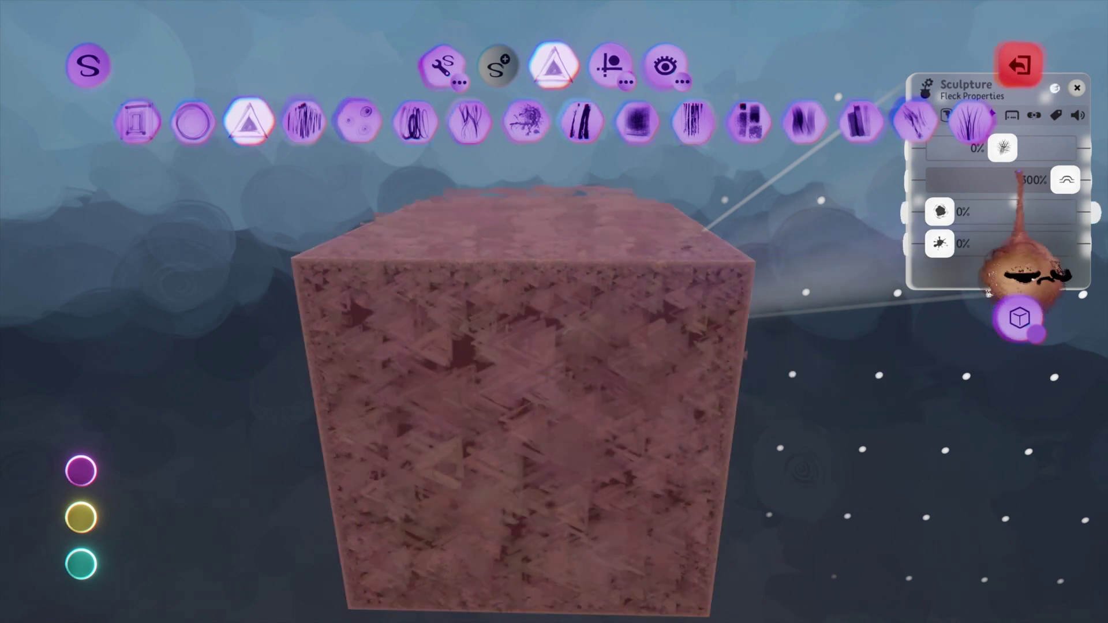
{"action": "left_click_drag", "start_coordinate": [1003, 147], "coordinate": [1066, 148]}
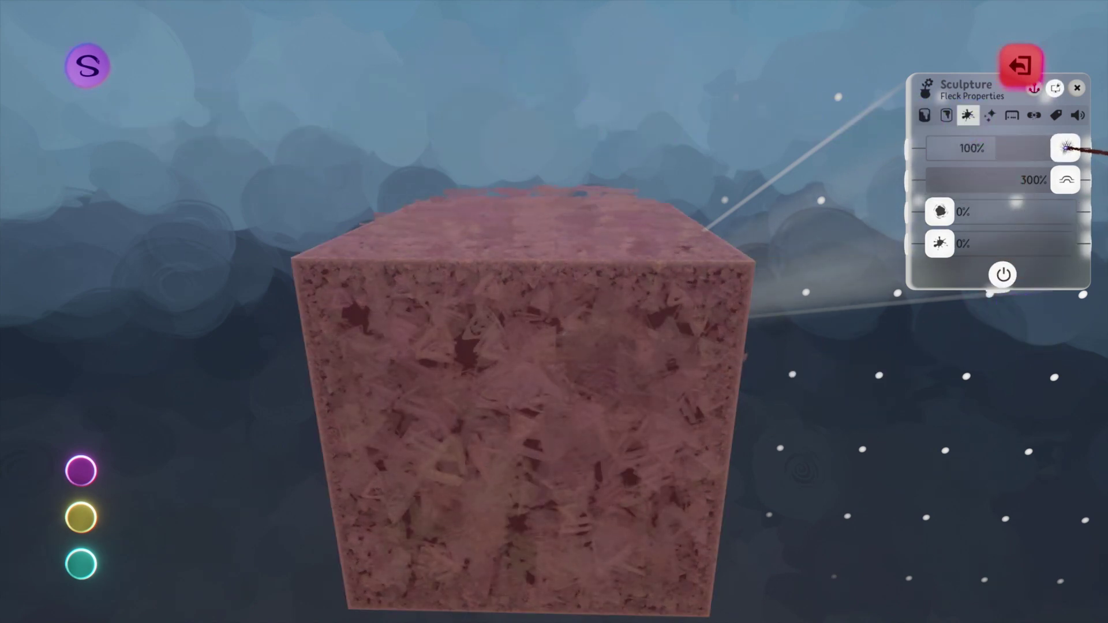
{"action": "middle_click_drag", "start_coordinate": [1101, 157], "coordinate": [1100, 228]}
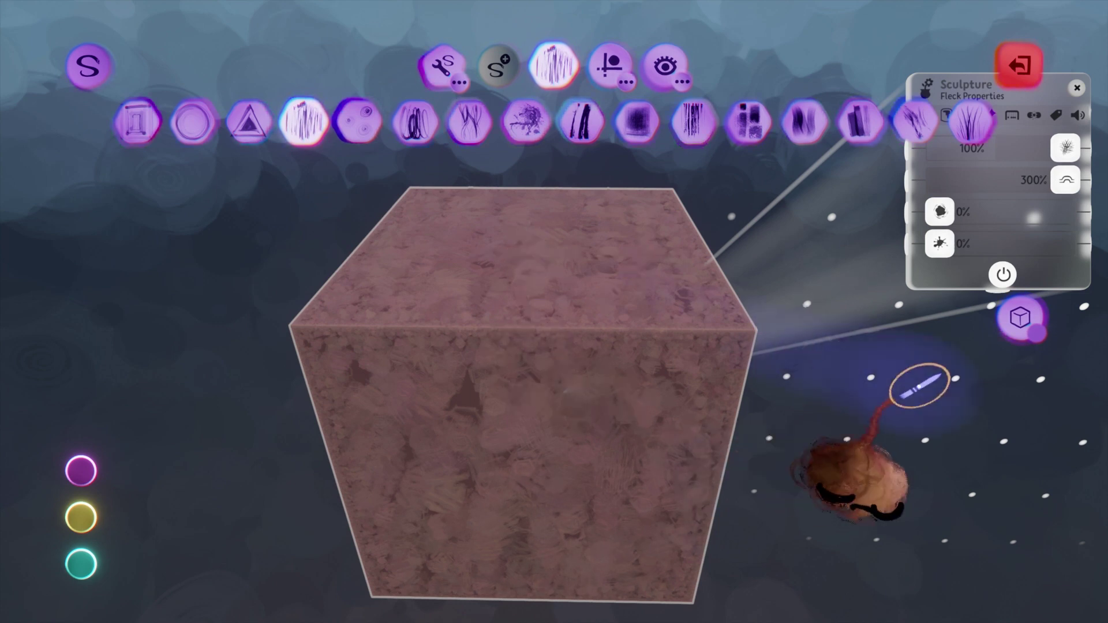
- Return the red cube's Ruffle to 0% and restyle the cube with the Dots fleck
{"action": "middle_click_drag", "start_coordinate": [917, 388], "coordinate": [905, 421]}
{"action": "scroll", "coordinate": [913, 370], "scroll_direction": "down", "scroll_amount": 4}
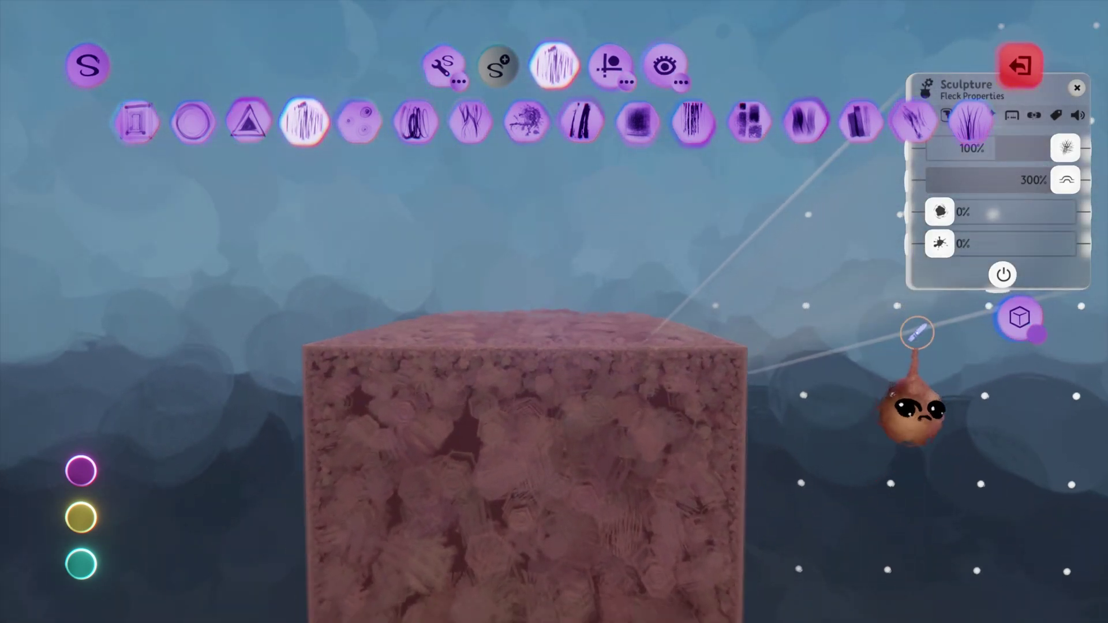
{"action": "left_click_drag", "start_coordinate": [1059, 228], "coordinate": [964, 248]}
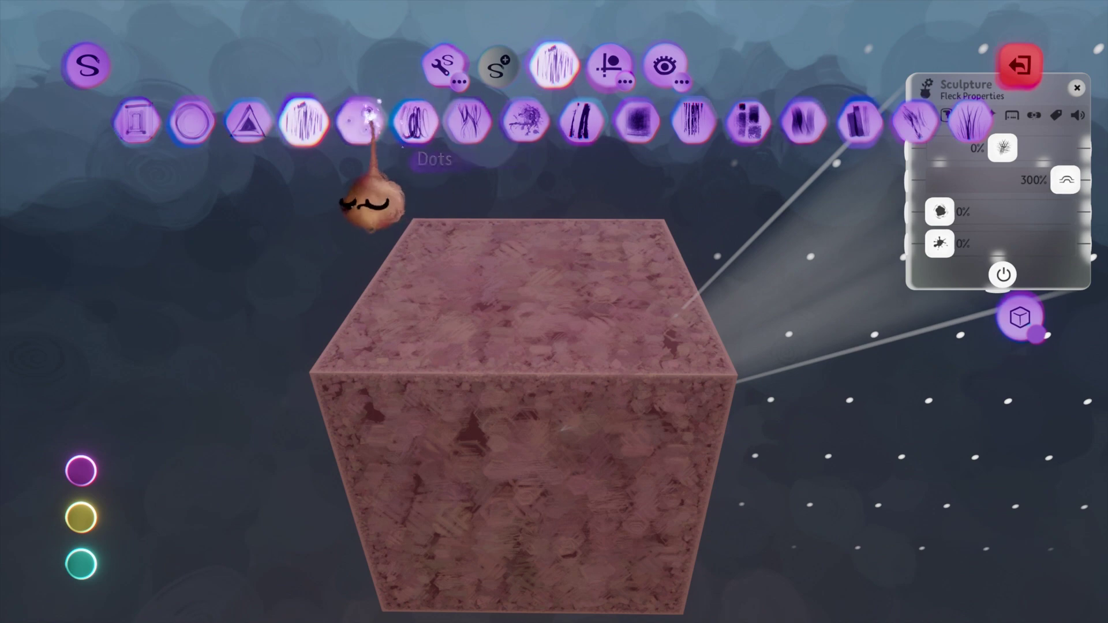
{"action": "left_click", "coordinate": [368, 114]}
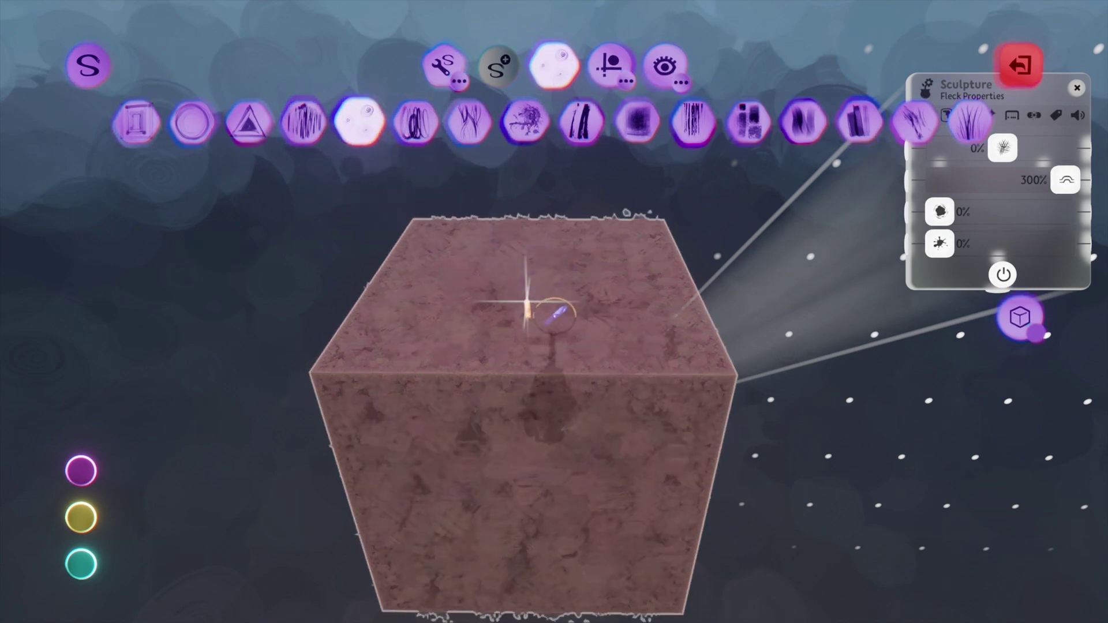
{"action": "middle_click_drag", "start_coordinate": [787, 529], "coordinate": [862, 488]}
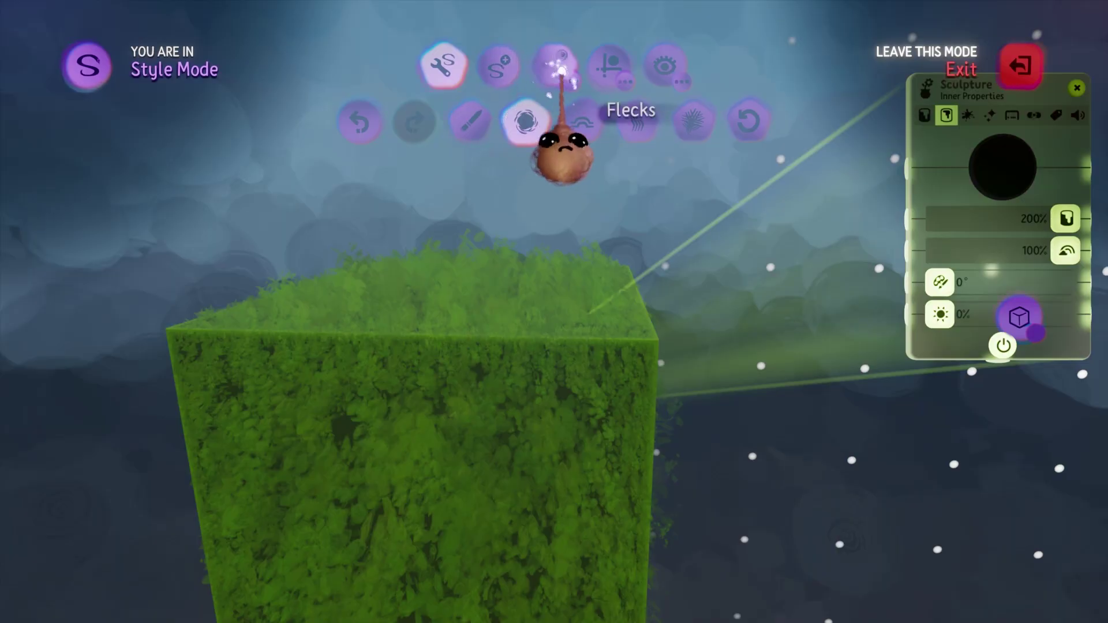
- Restyle the green cube in turn with the looped-scribble, grass-blade and branching flecks, comparing how each covers its faces
{"action": "left_click", "coordinate": [558, 70]}
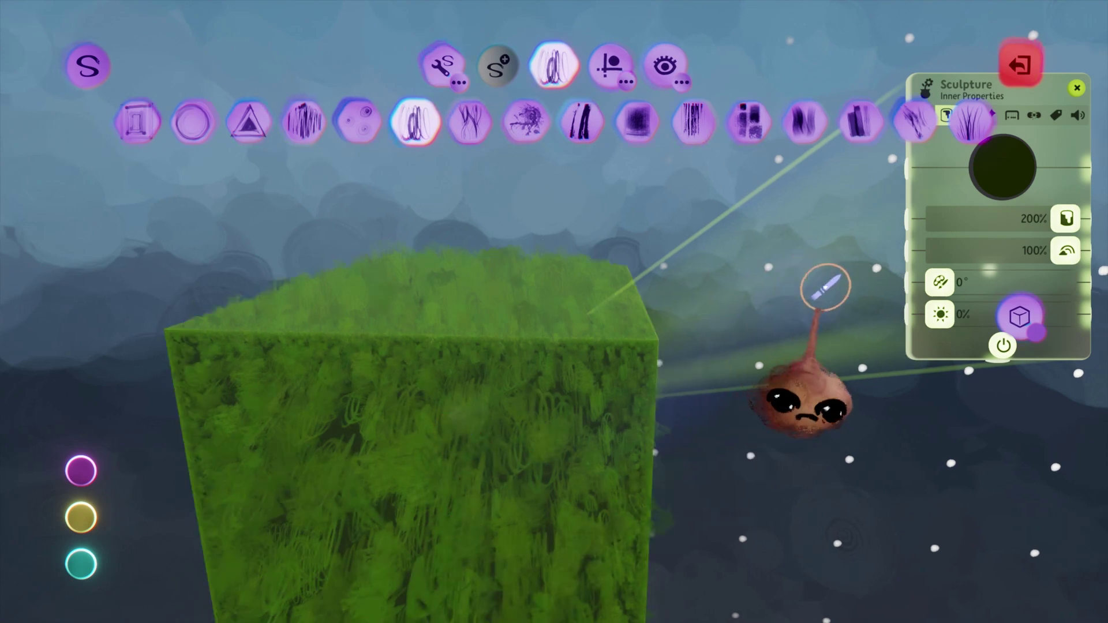
{"action": "middle_click_drag", "start_coordinate": [823, 287], "coordinate": [689, 312]}
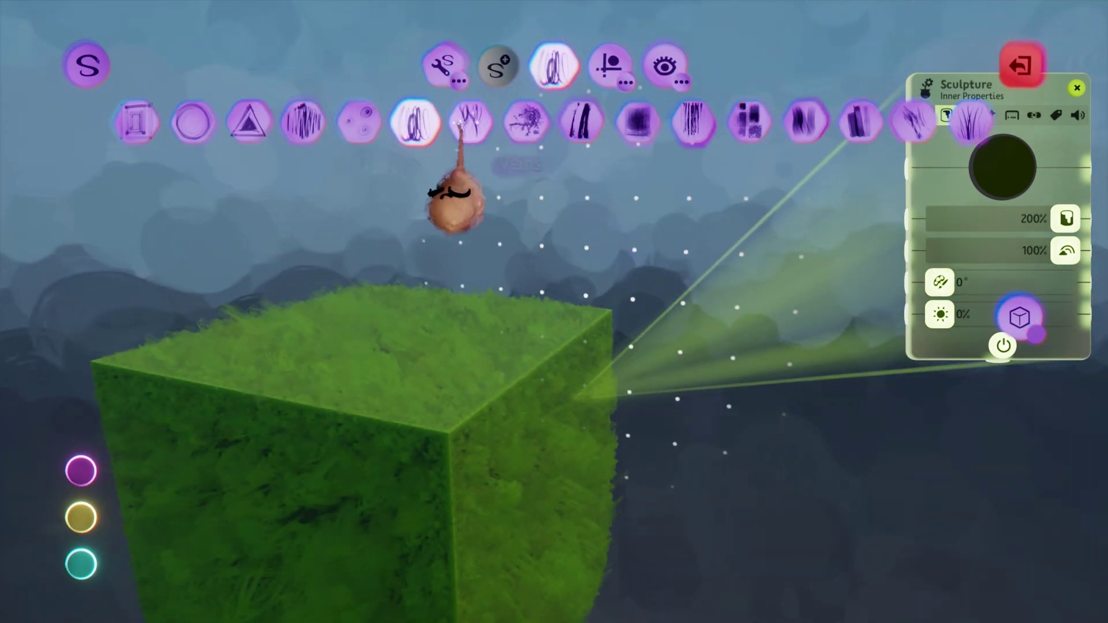
{"action": "left_click", "coordinate": [471, 121]}
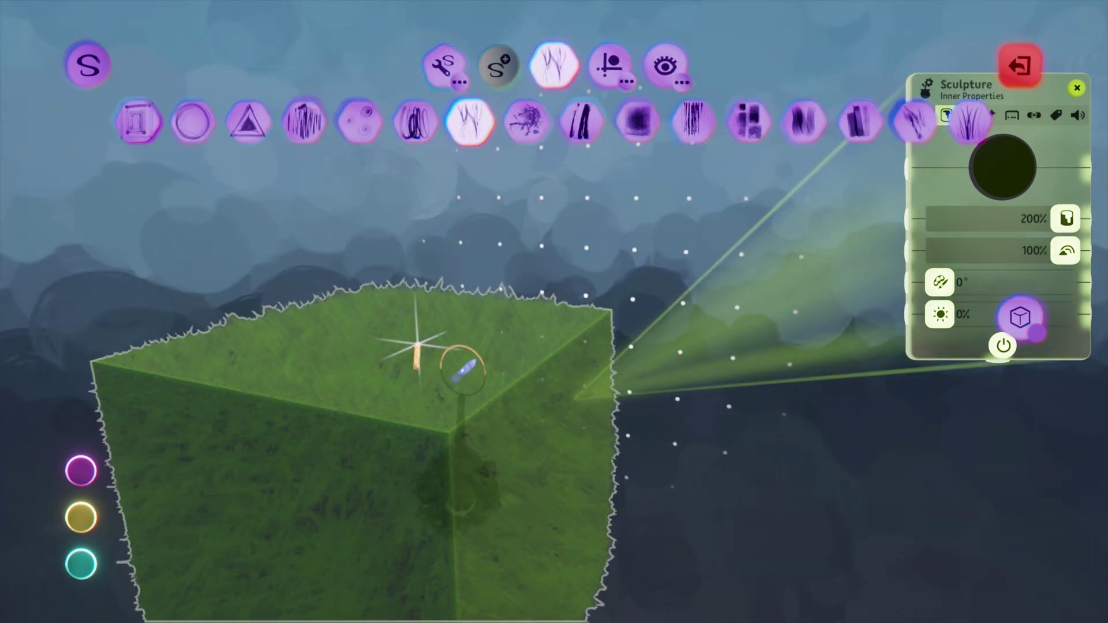
{"action": "middle_click_drag", "start_coordinate": [540, 605], "coordinate": [667, 183]}
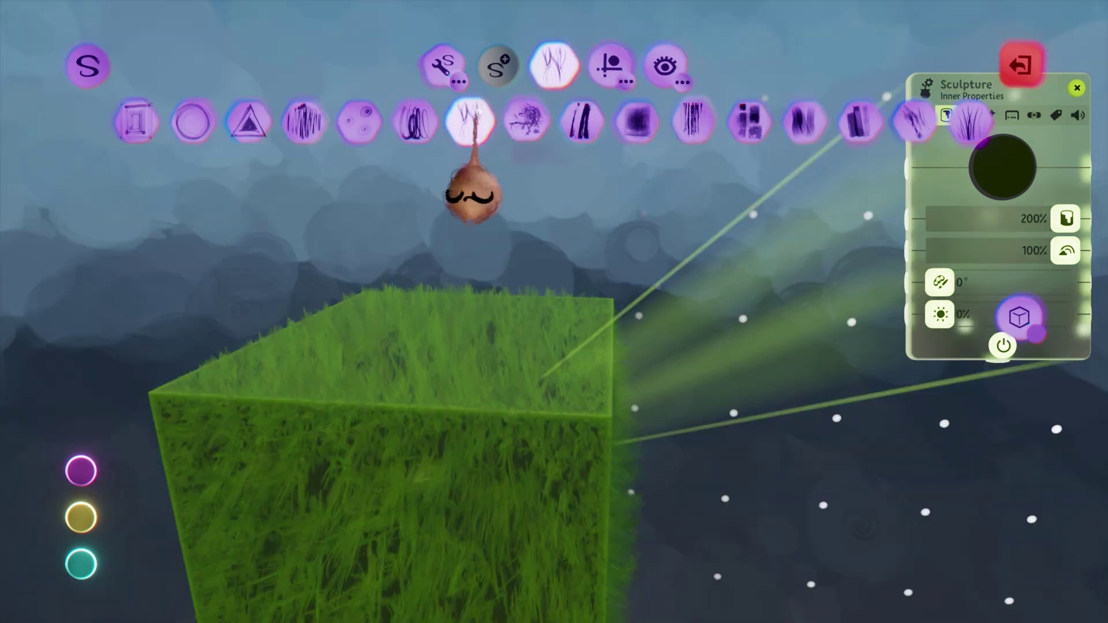
{"action": "left_click", "coordinate": [524, 120]}
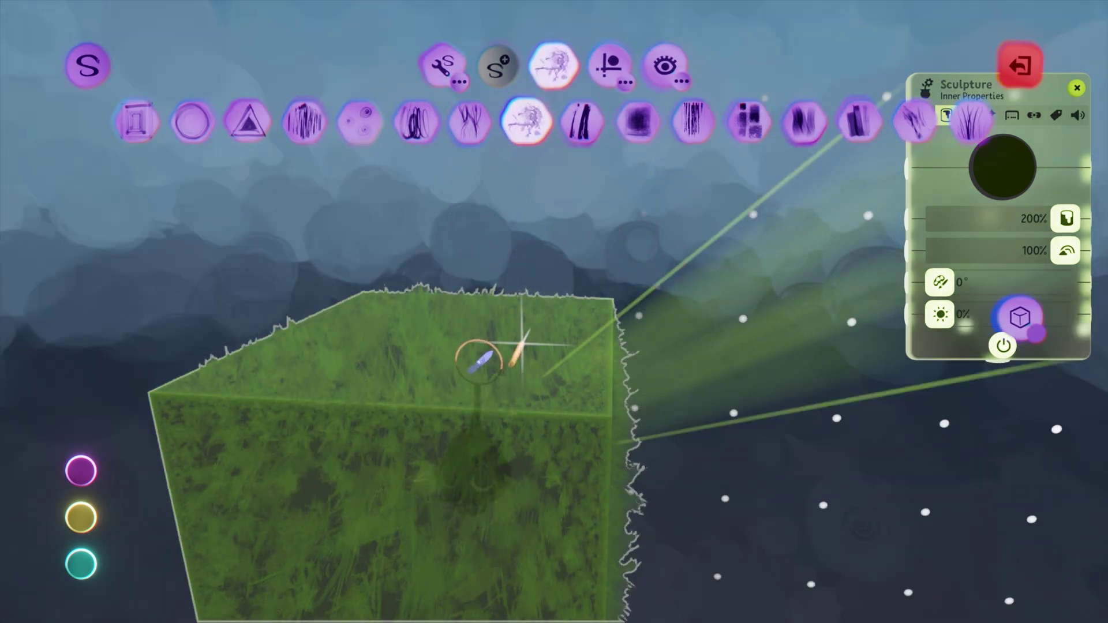